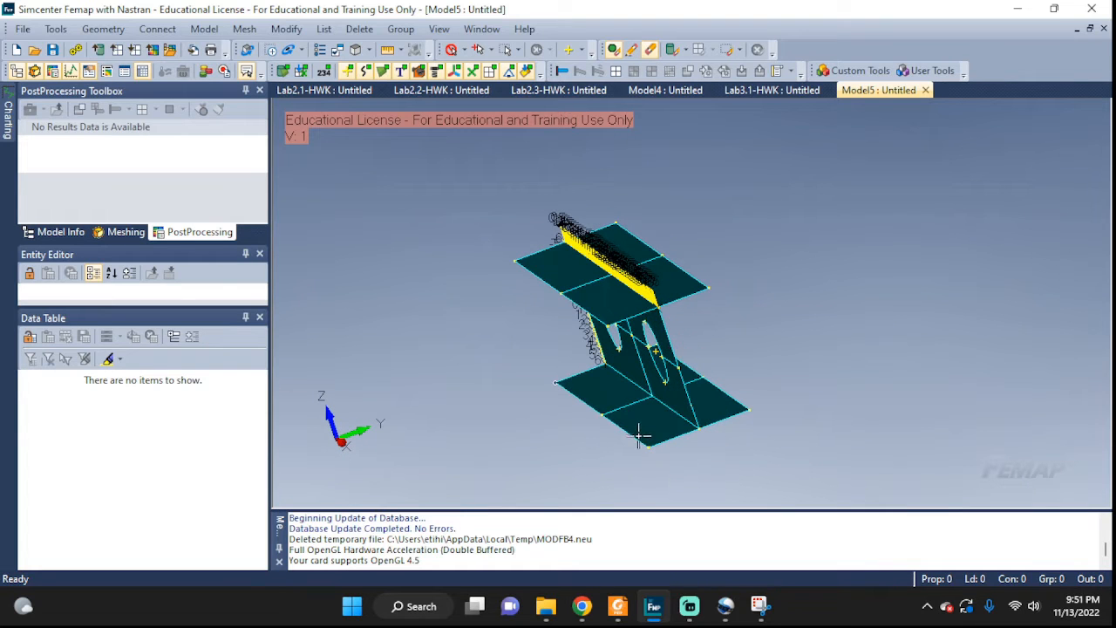
- Turn off the display of the workplane in the model view
middle_drag(643, 436, 673, 429)
middle_drag(511, 287, 591, 336)
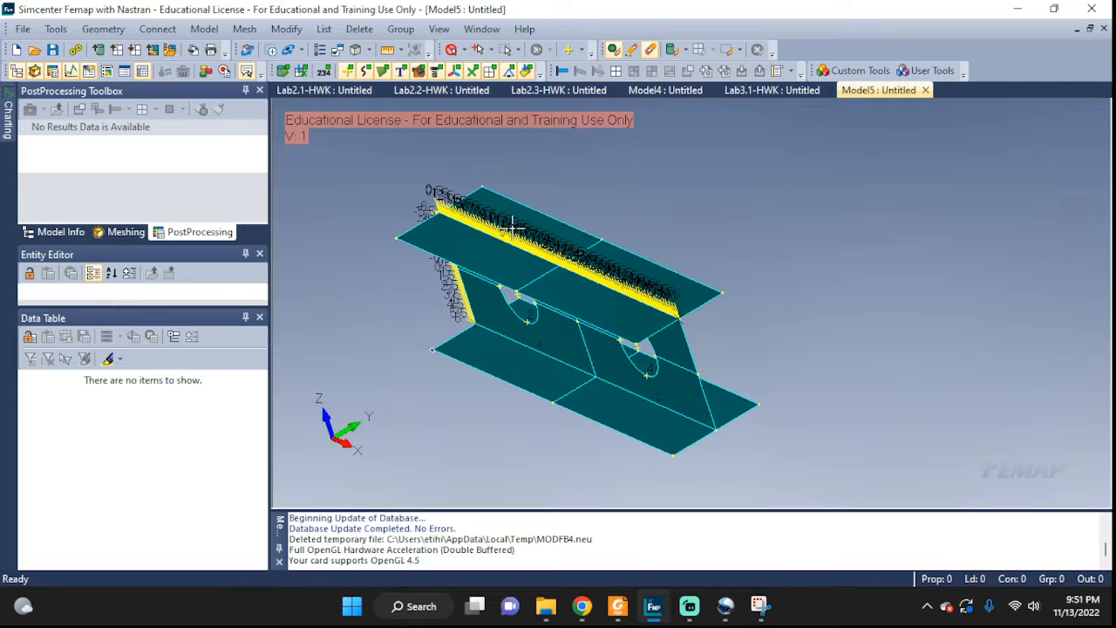
middle_drag(681, 280, 665, 265)
right_click(665, 265)
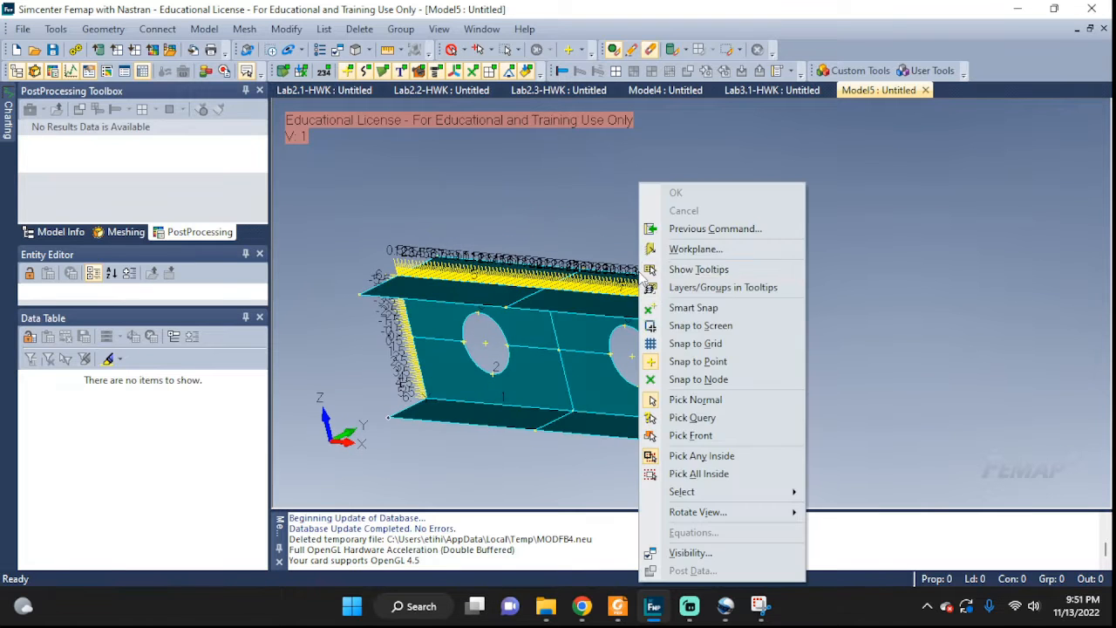
click(689, 247)
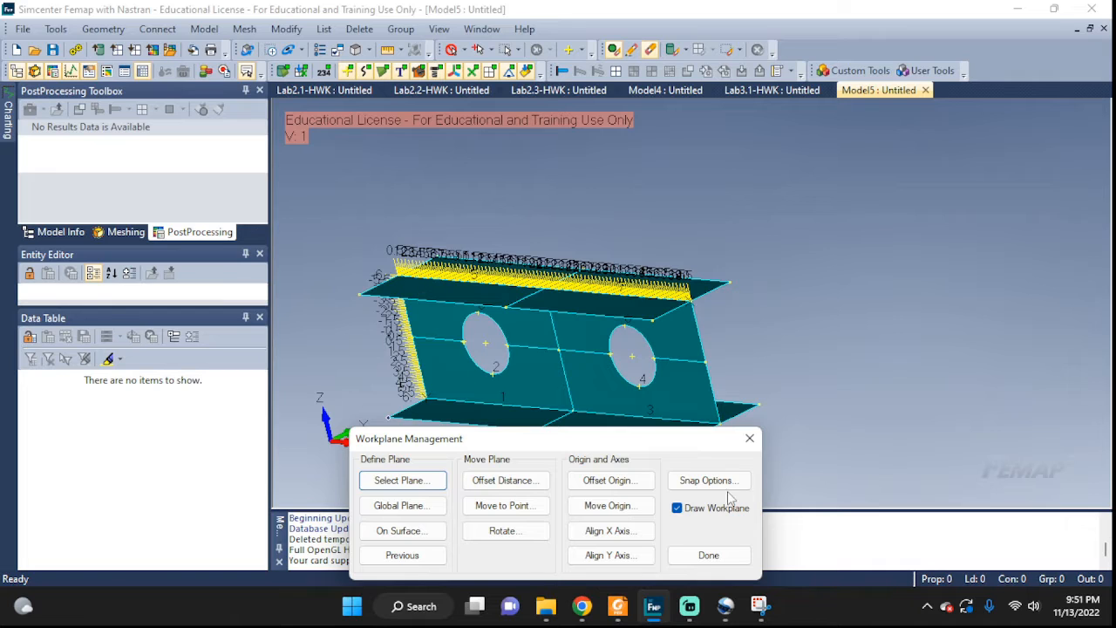
click(678, 509)
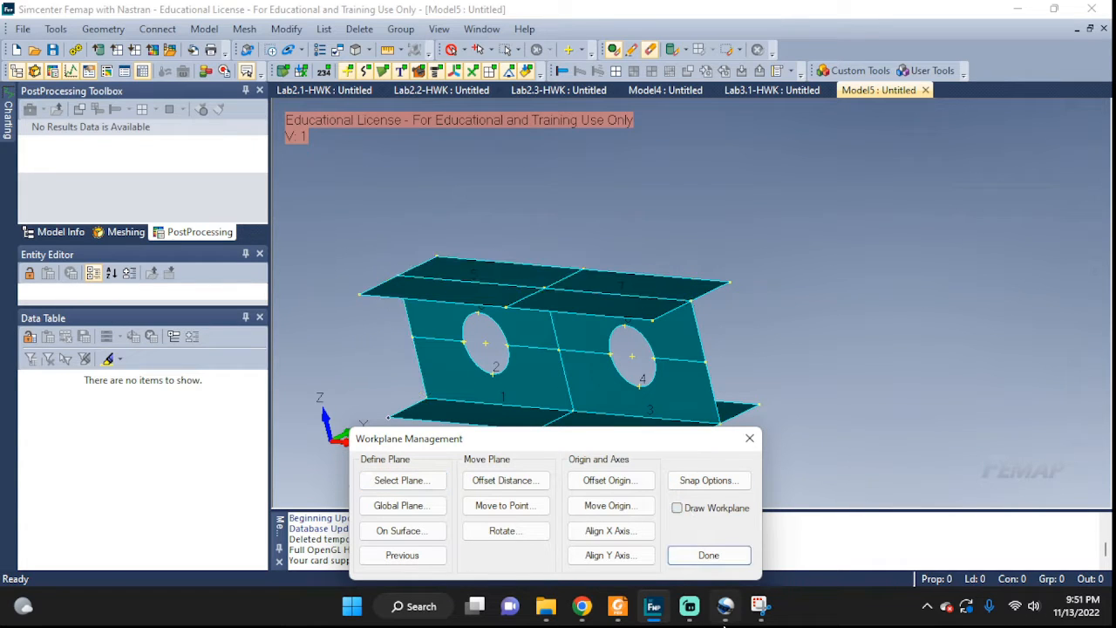
click(709, 556)
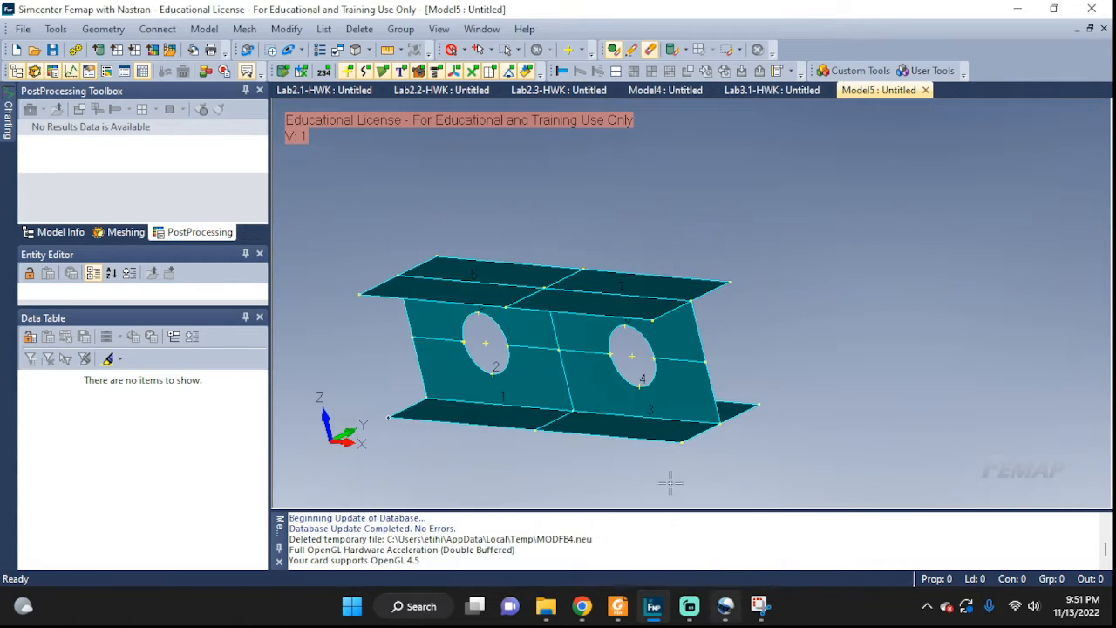
- Start a load on surfaces and create a new load set titled "External Forces"
middle_drag(668, 480, 671, 376)
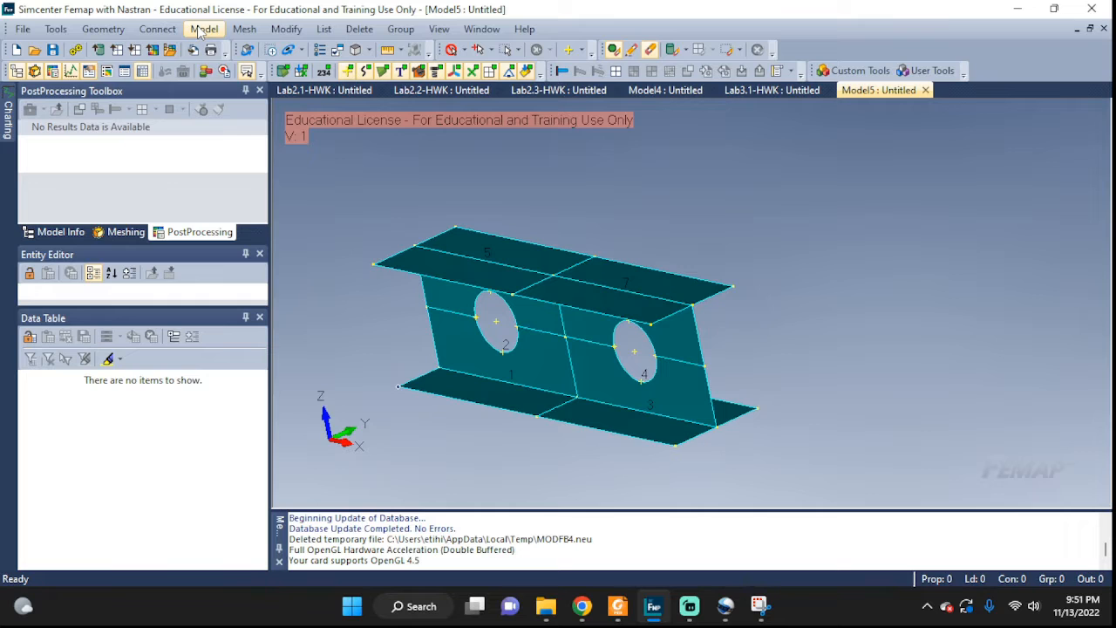
click(201, 31)
mouse_move(234, 171)
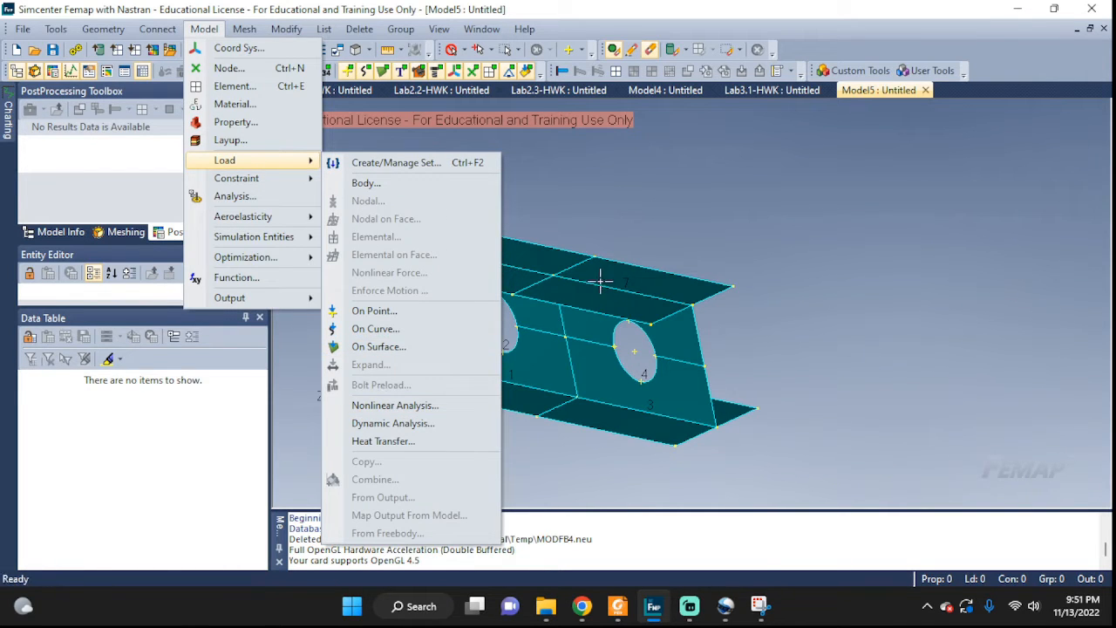
click(372, 348)
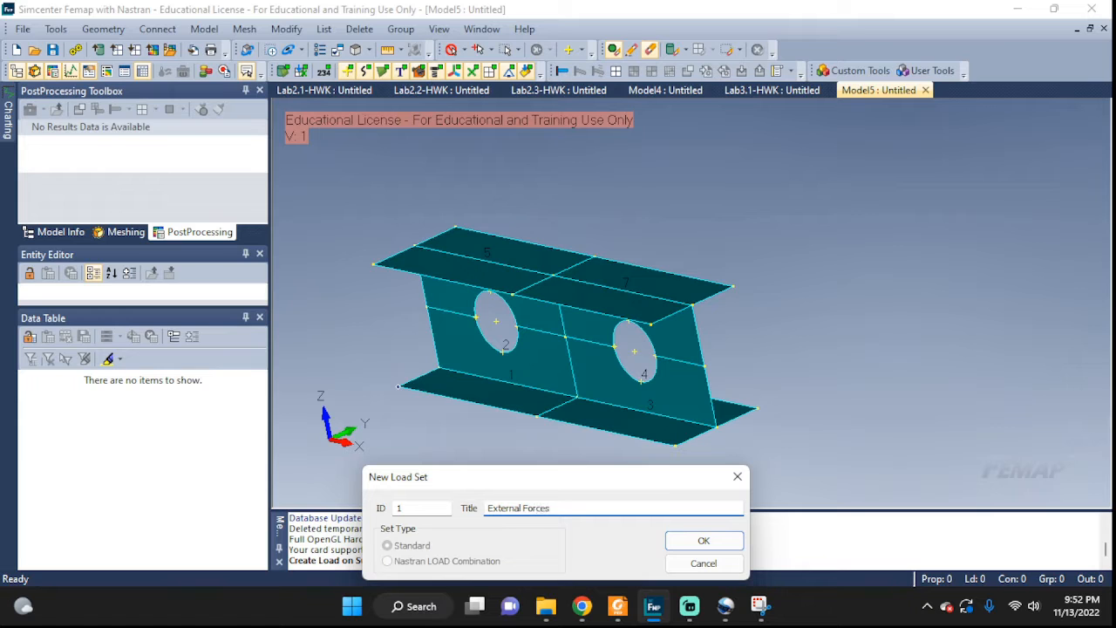
click(689, 541)
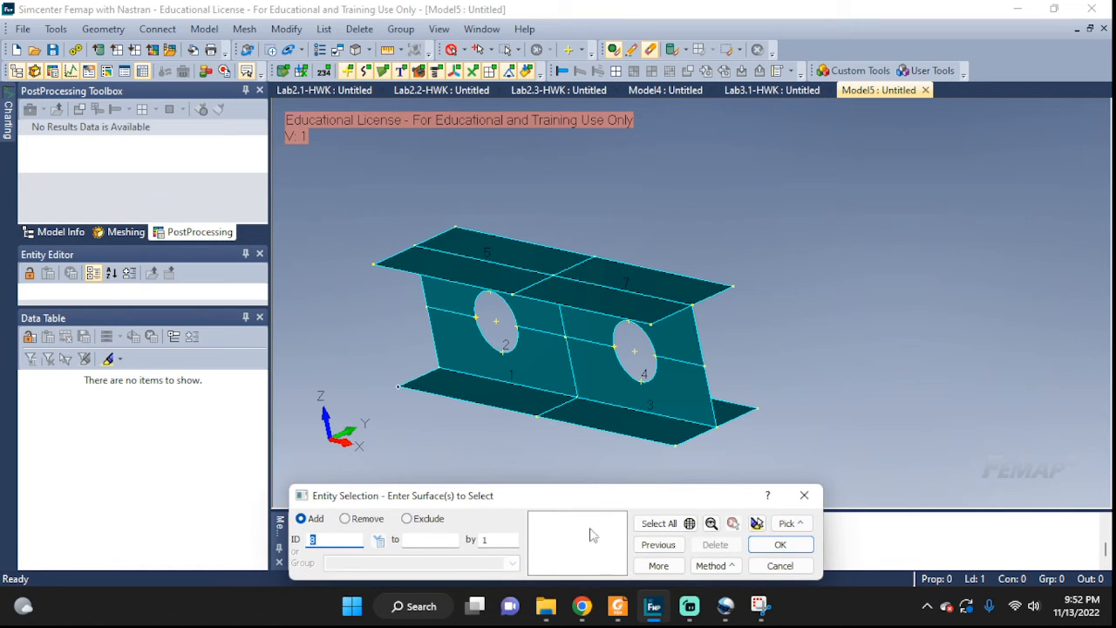
- Select surface 5 on the upper flange for the load and set the load type to Force Per Area
click(482, 260)
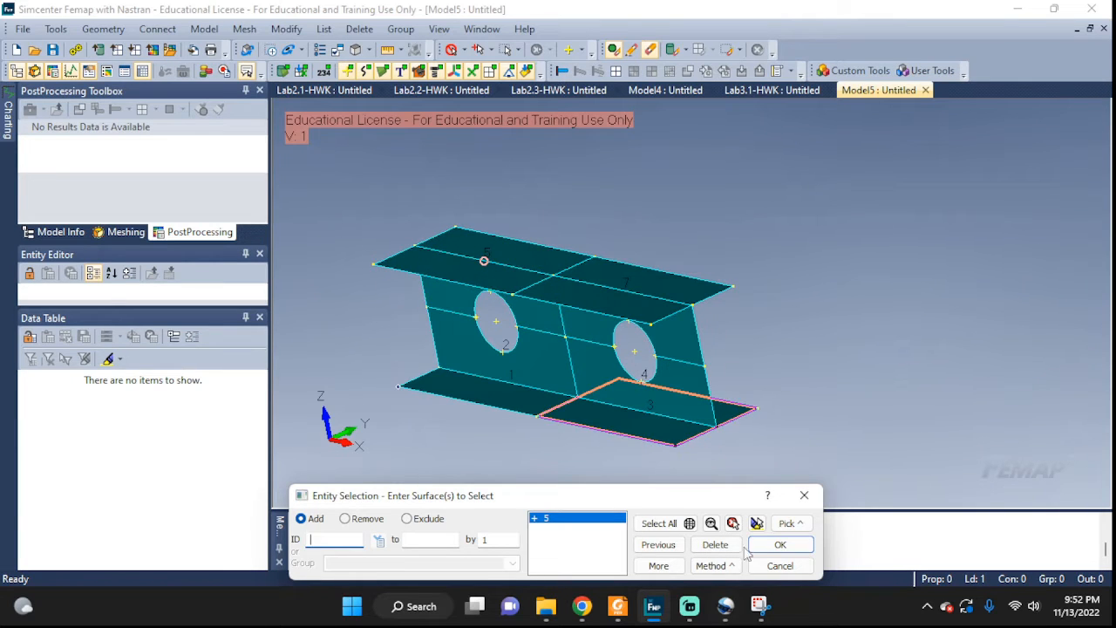
click(757, 523)
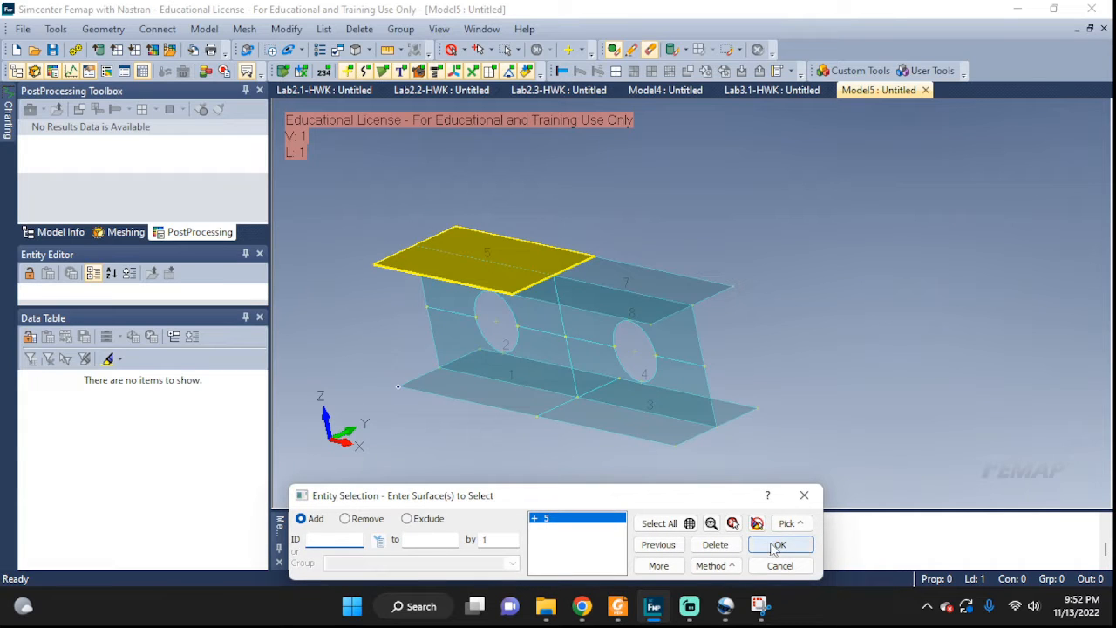
click(778, 545)
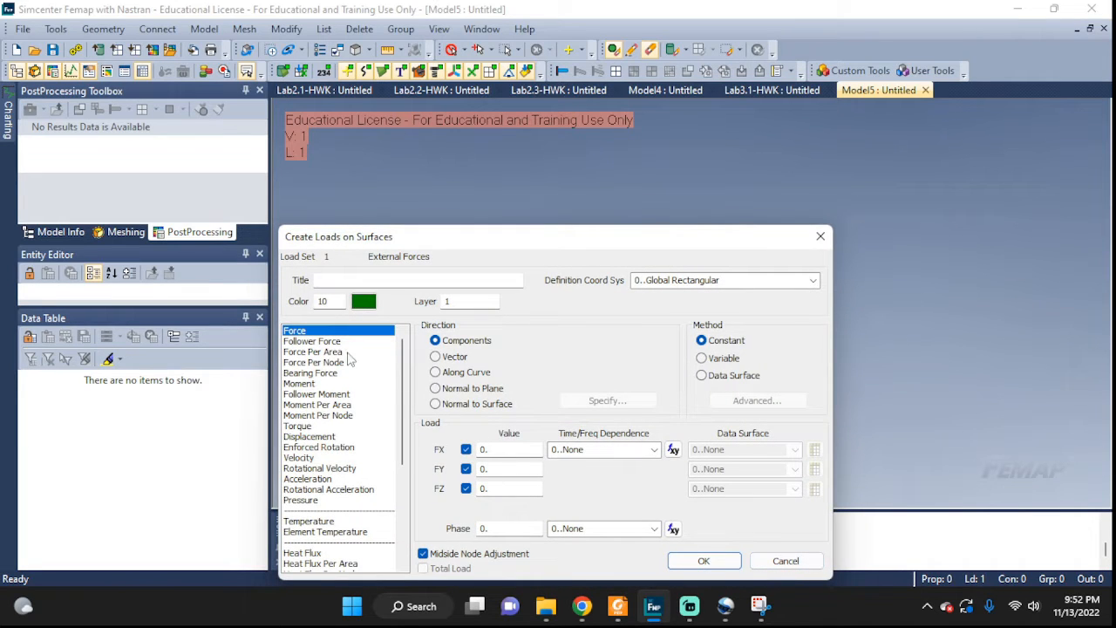
drag(403, 239, 424, 316)
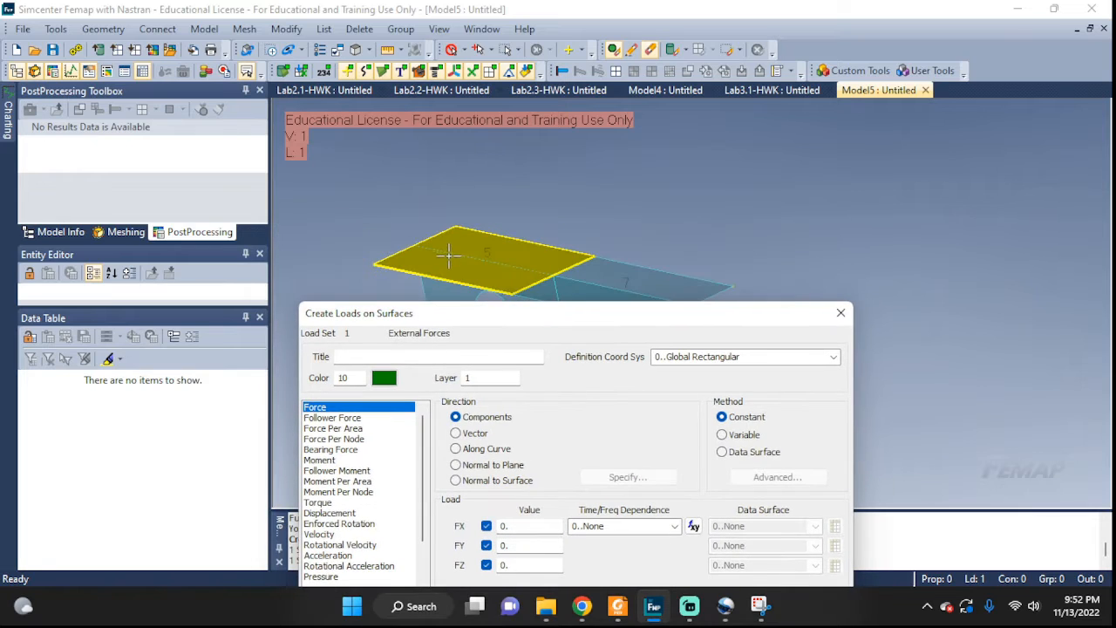
click(347, 428)
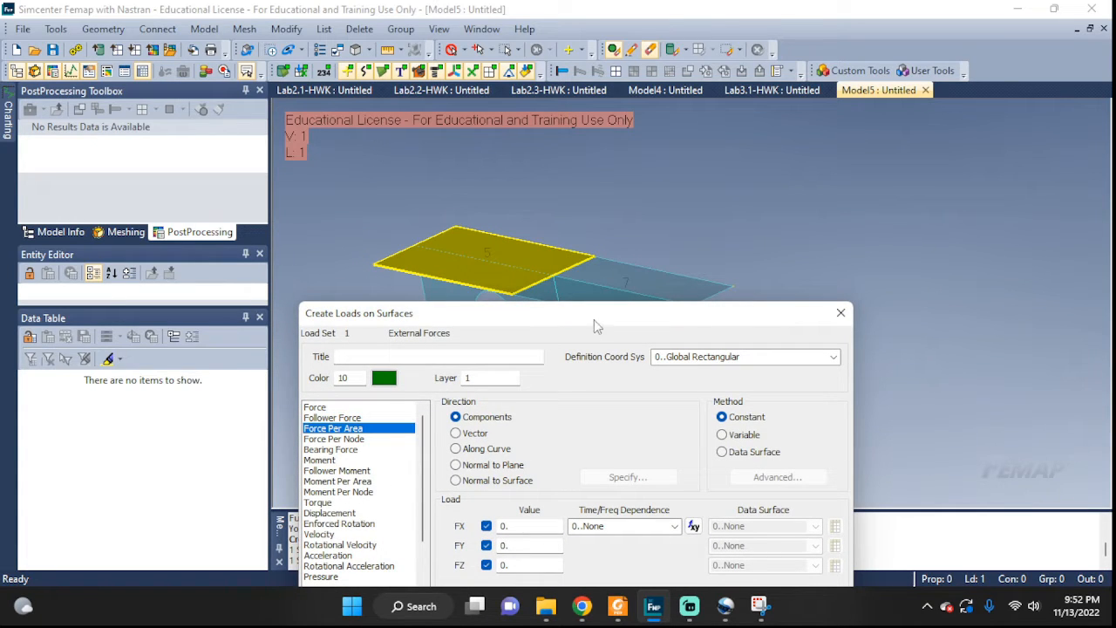
drag(594, 320, 852, 164)
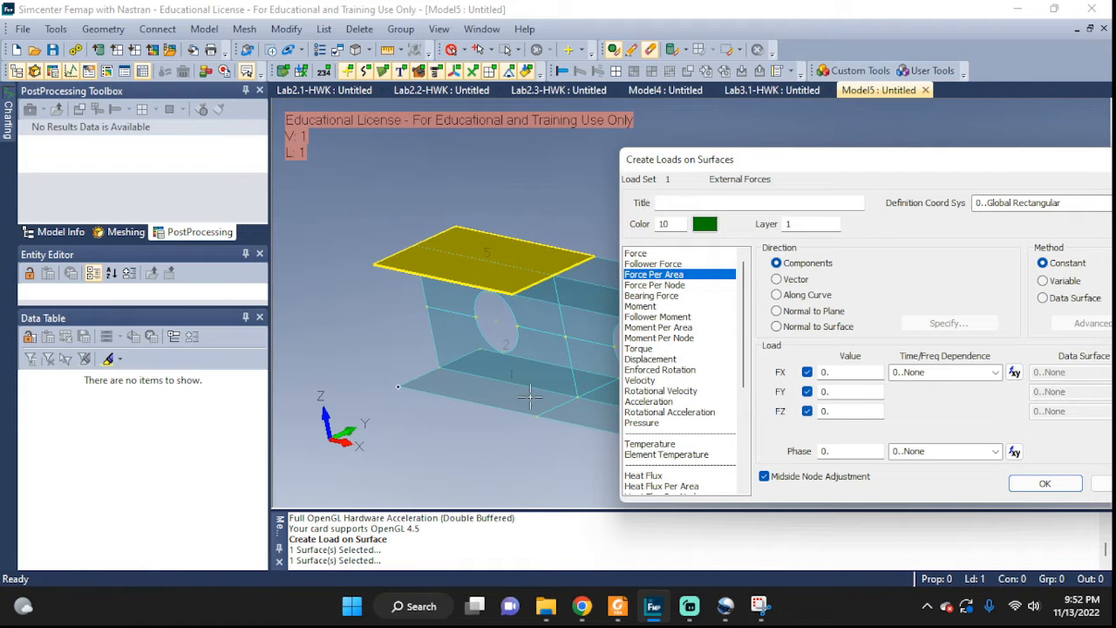
- Set the FZ component of the force per area to 10, create the load and end the command
mouse_move(525, 387)
middle_down()
mouse_move(593, 340)
mouse_move(505, 383)
middle_up()
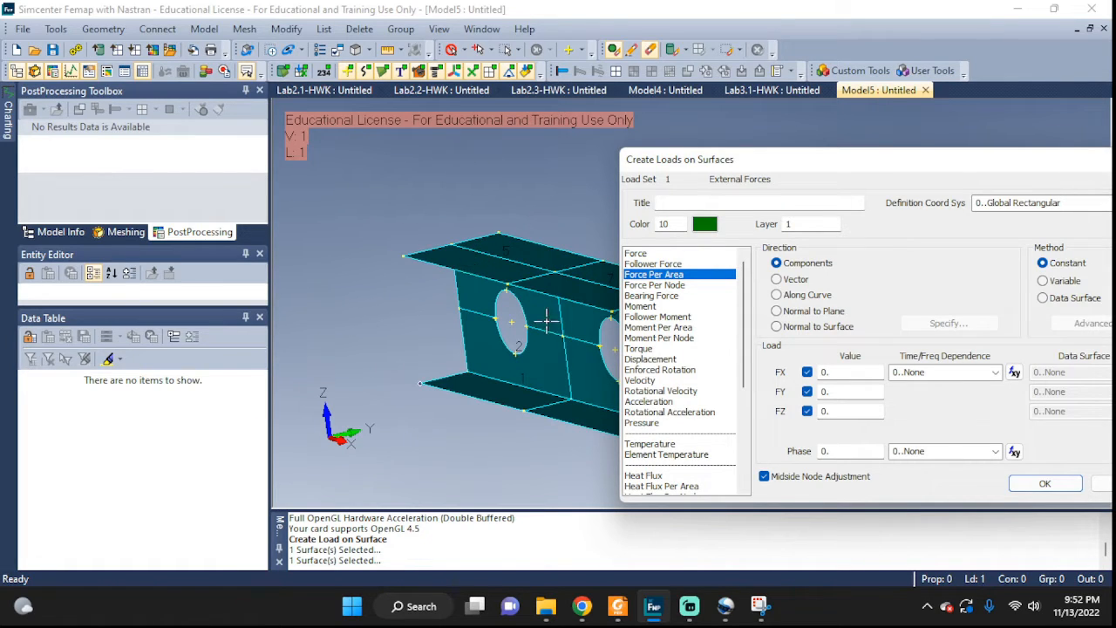
double_click(827, 410)
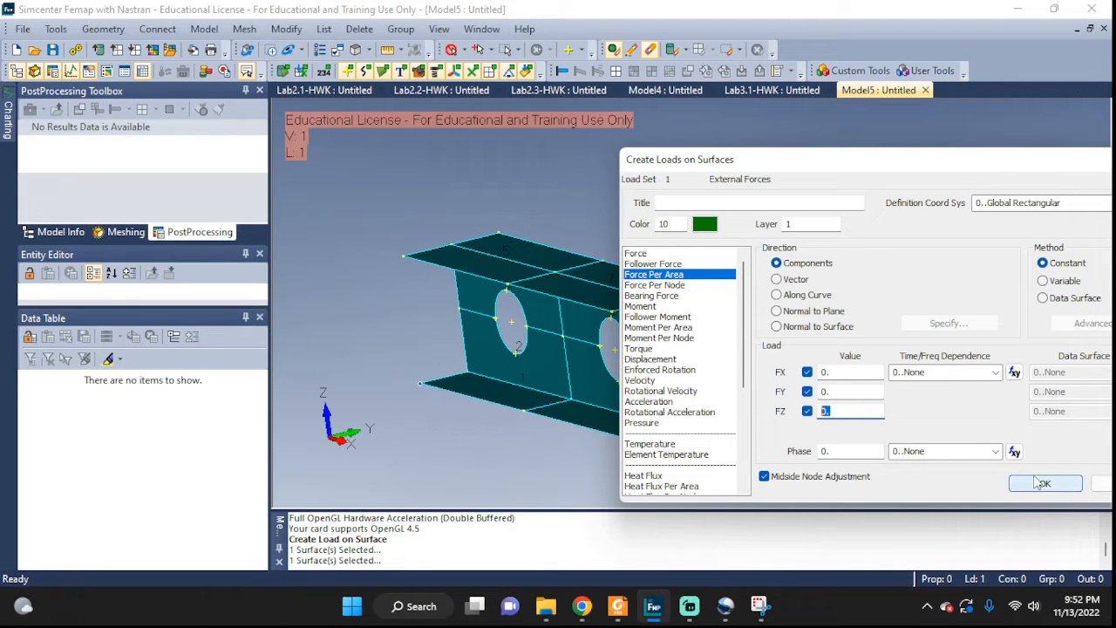
text(10)
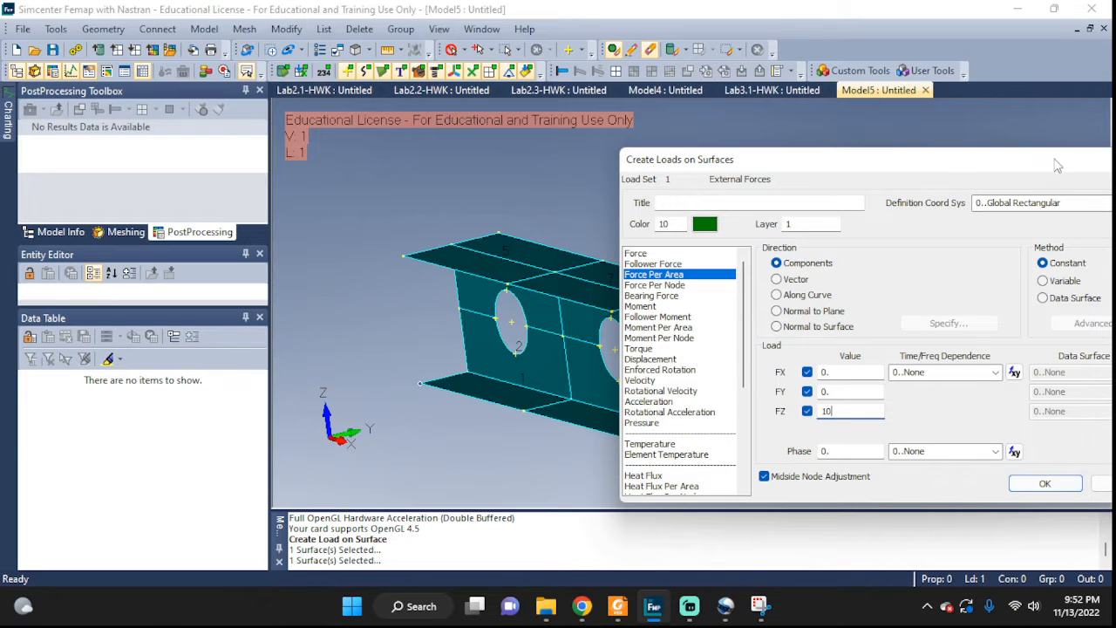
drag(1057, 166, 976, 150)
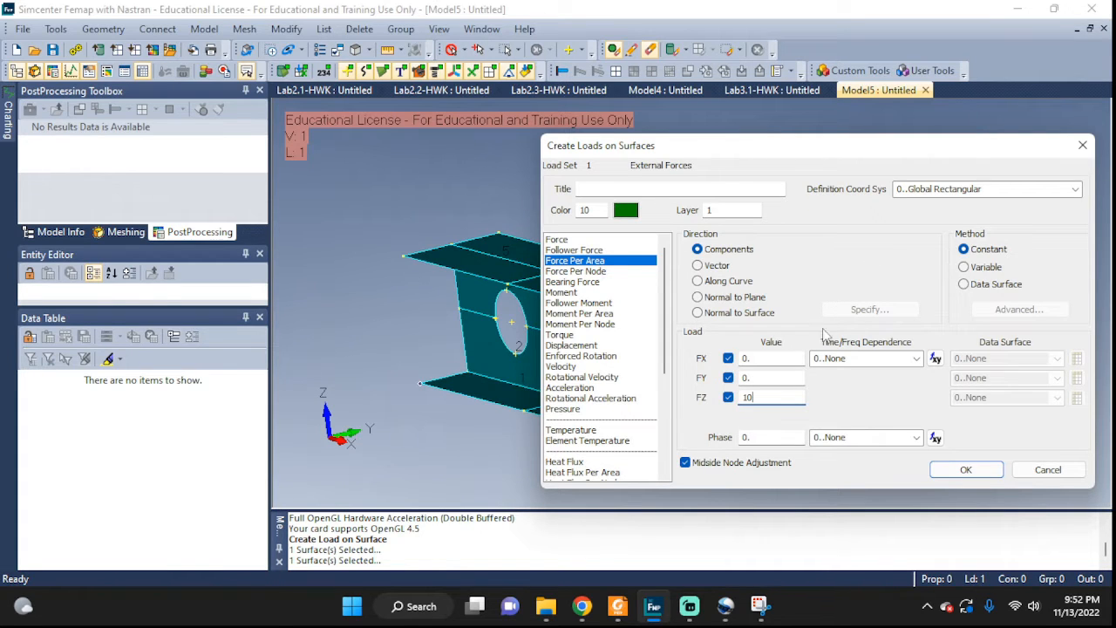
drag(740, 154, 886, 159)
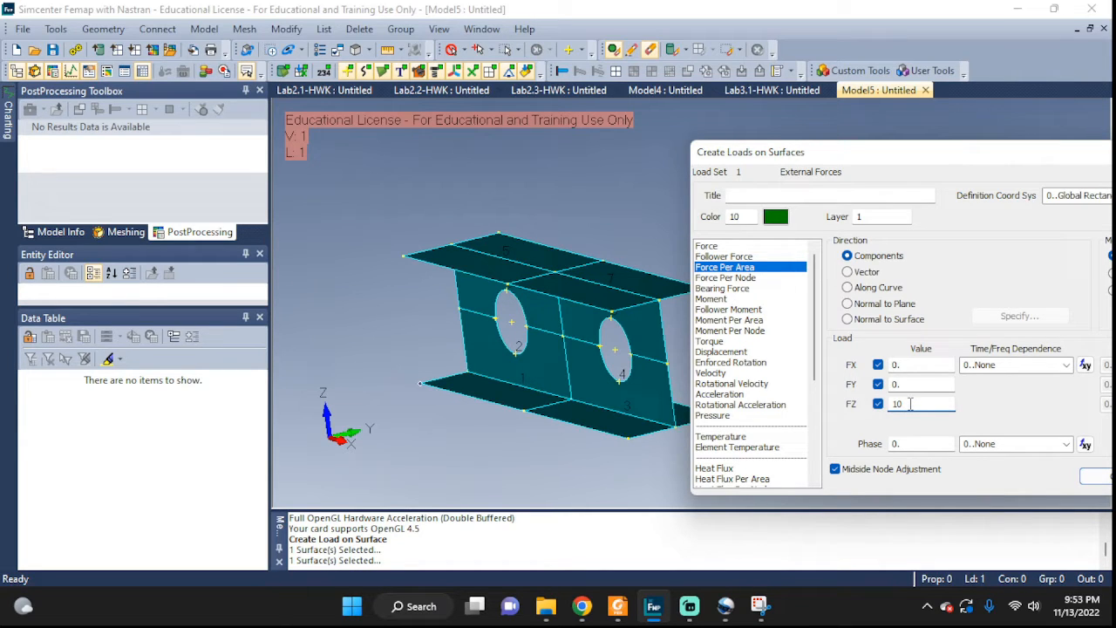
drag(994, 161, 855, 146)
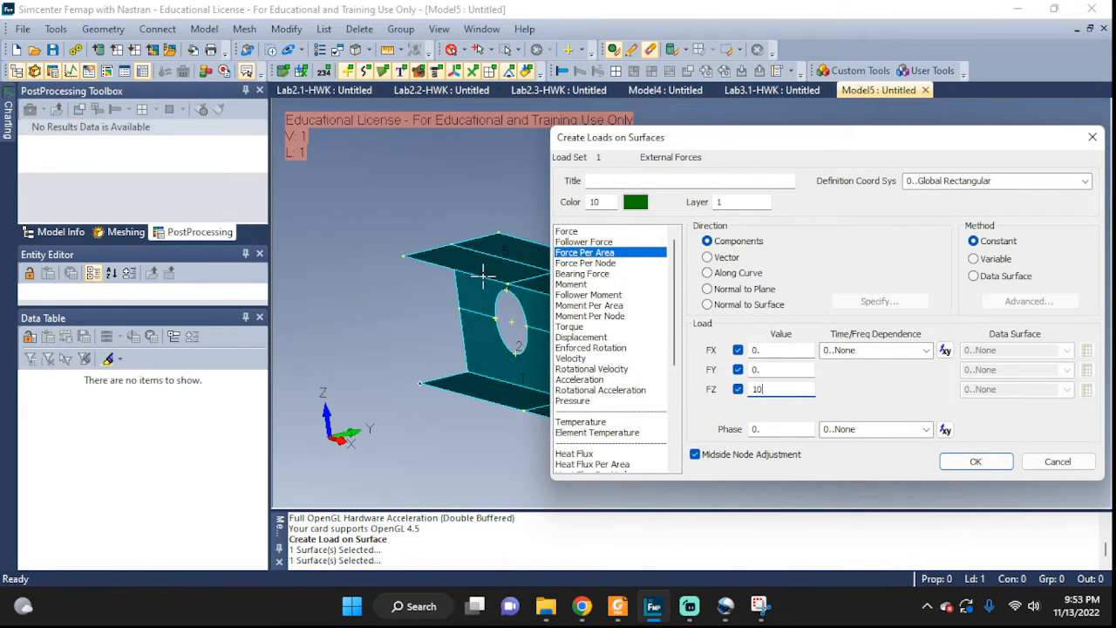
click(975, 461)
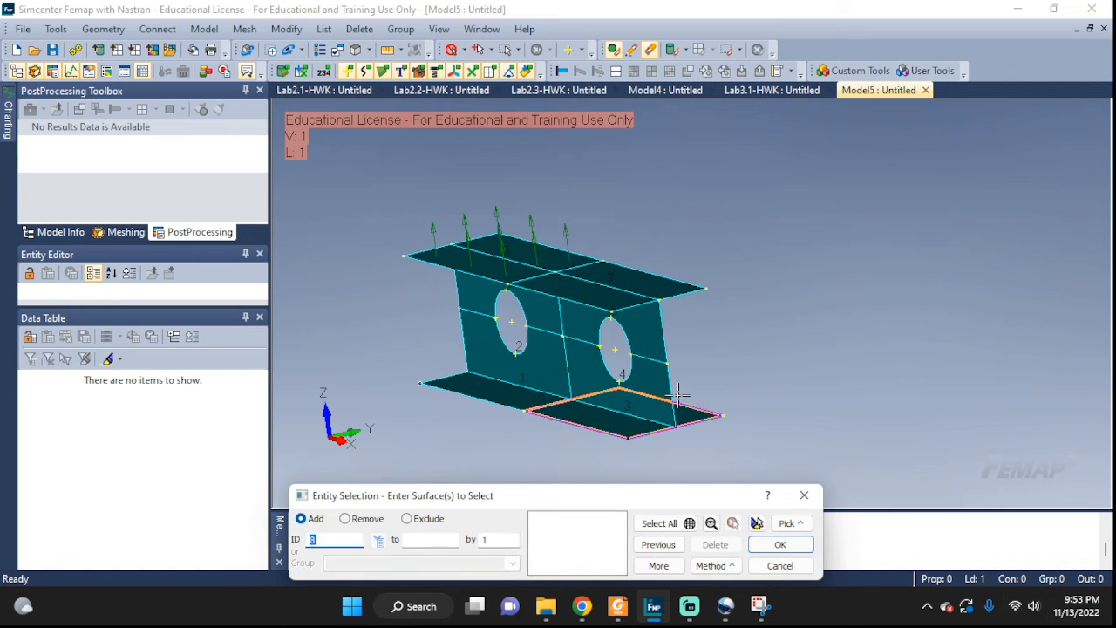
middle_drag(575, 329, 659, 298)
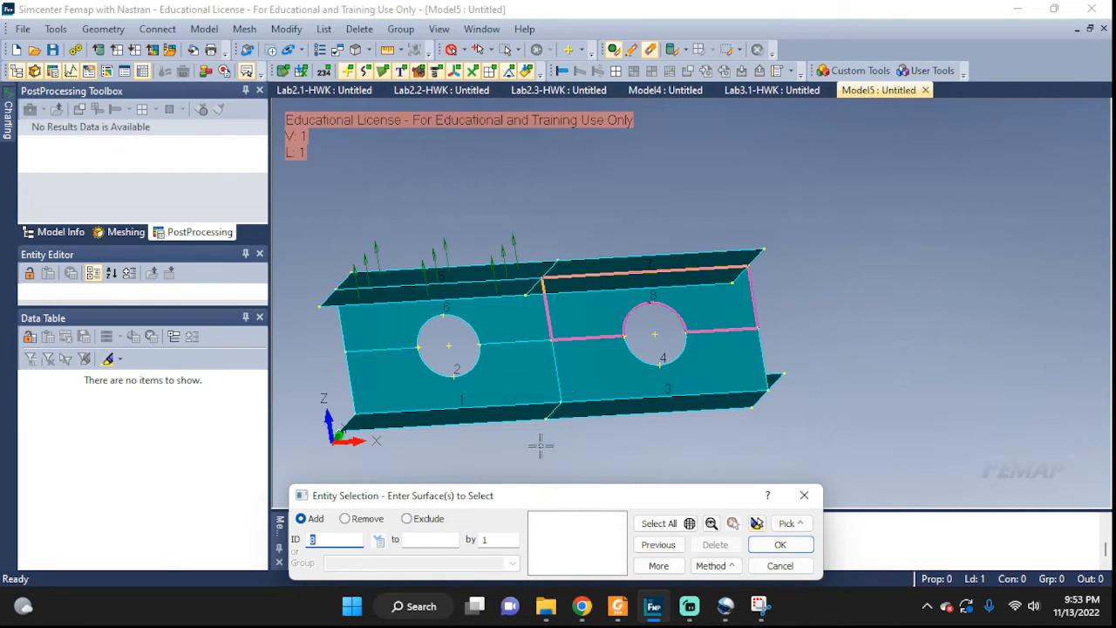
key(Return)
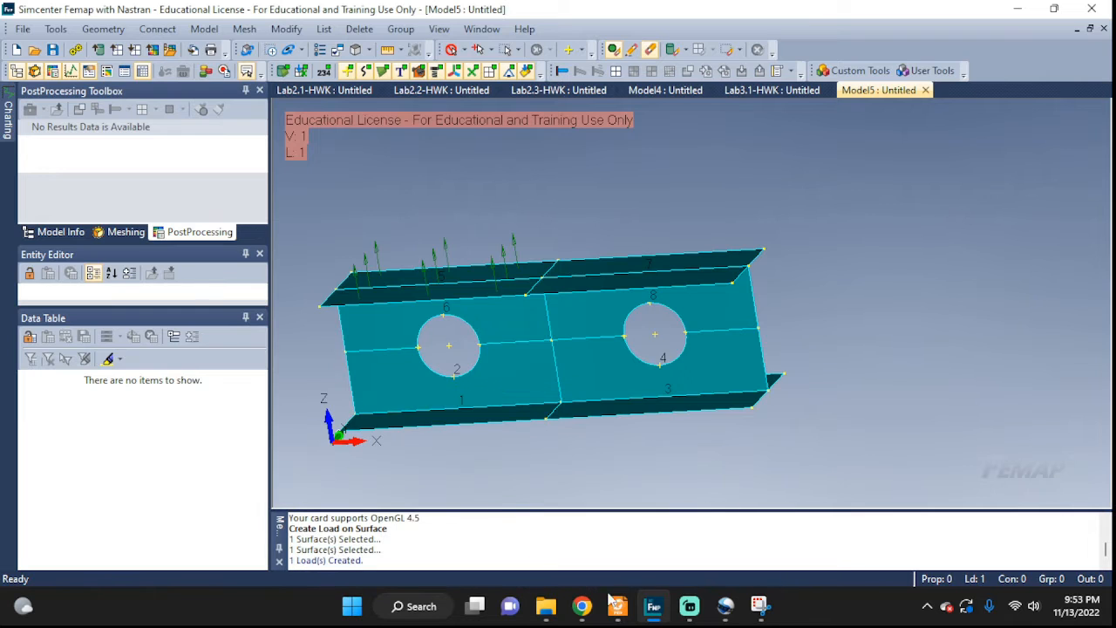
- Start a second surface load on surface 7 of the upper flange and set its type to Pressure
click(204, 28)
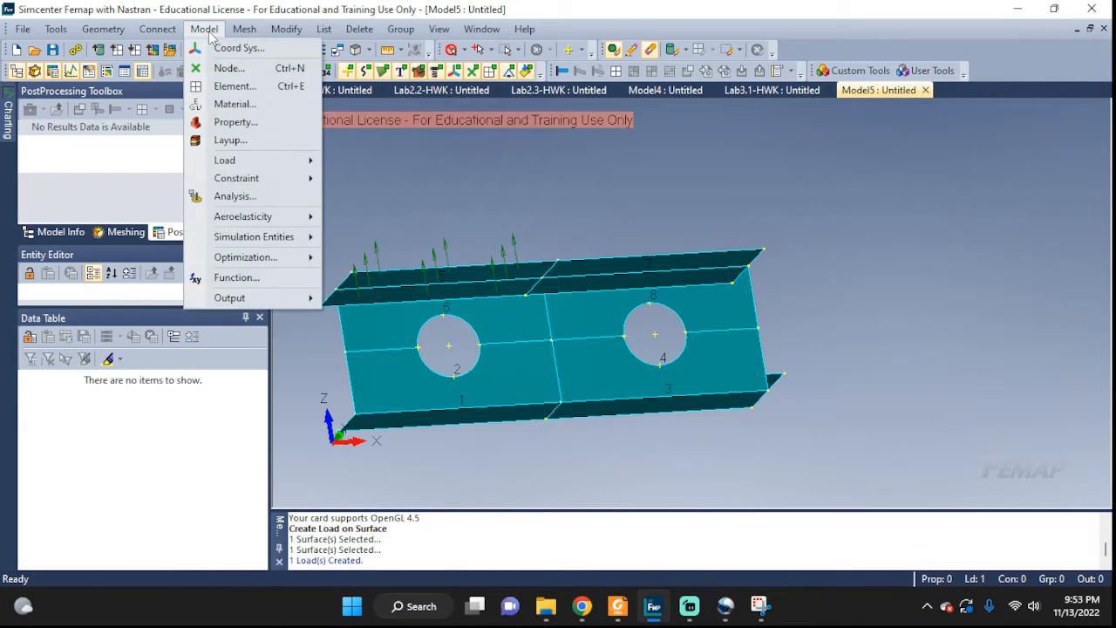
mouse_move(262, 161)
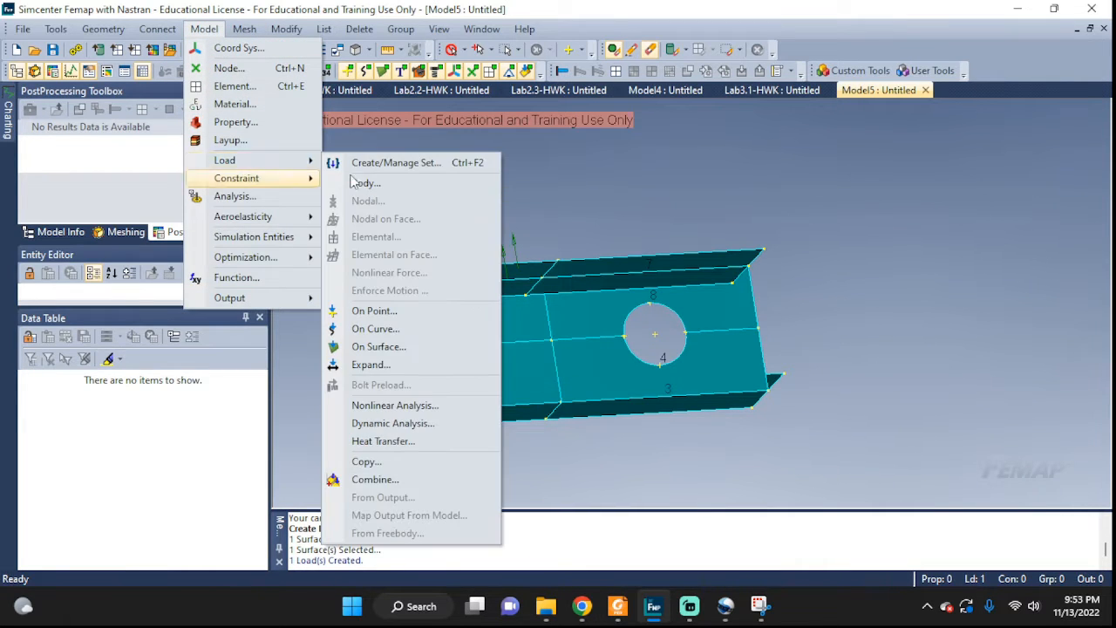
click(403, 348)
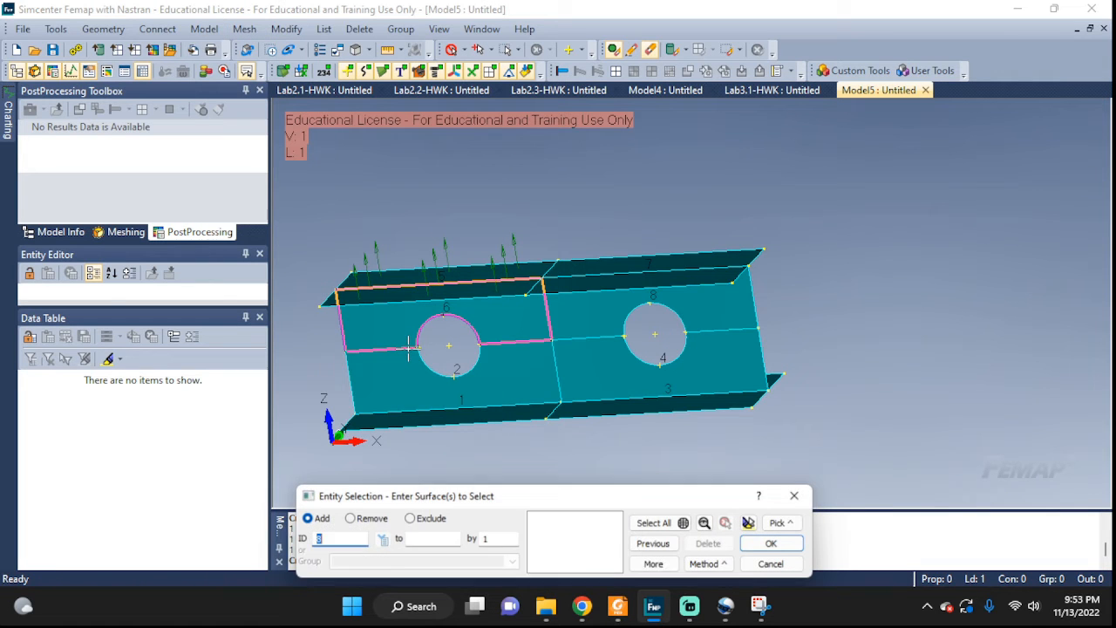
click(643, 278)
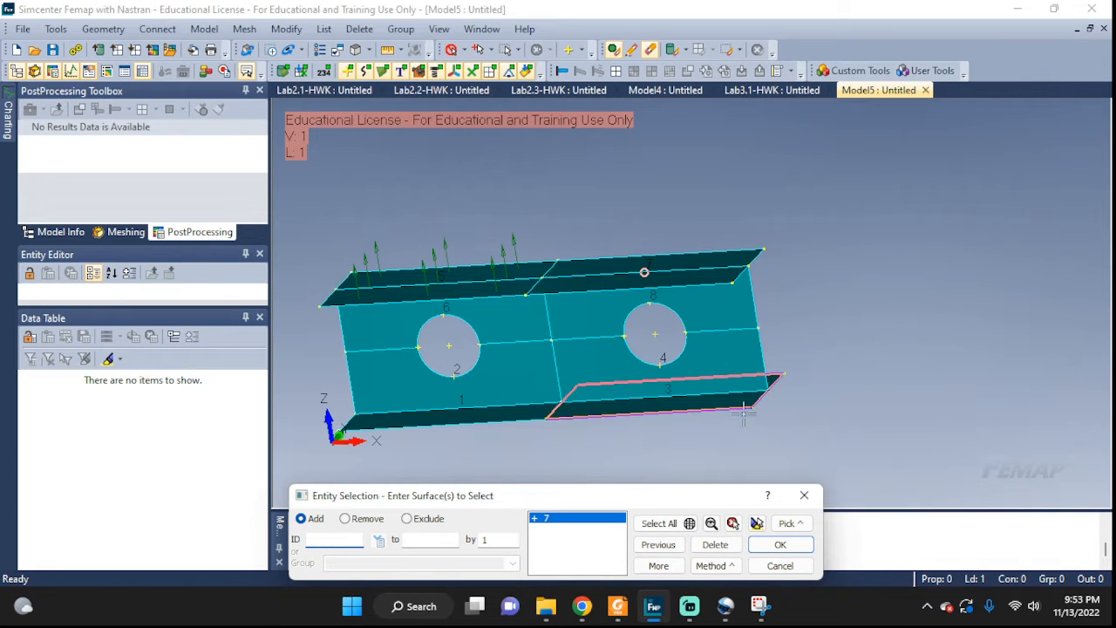
click(756, 523)
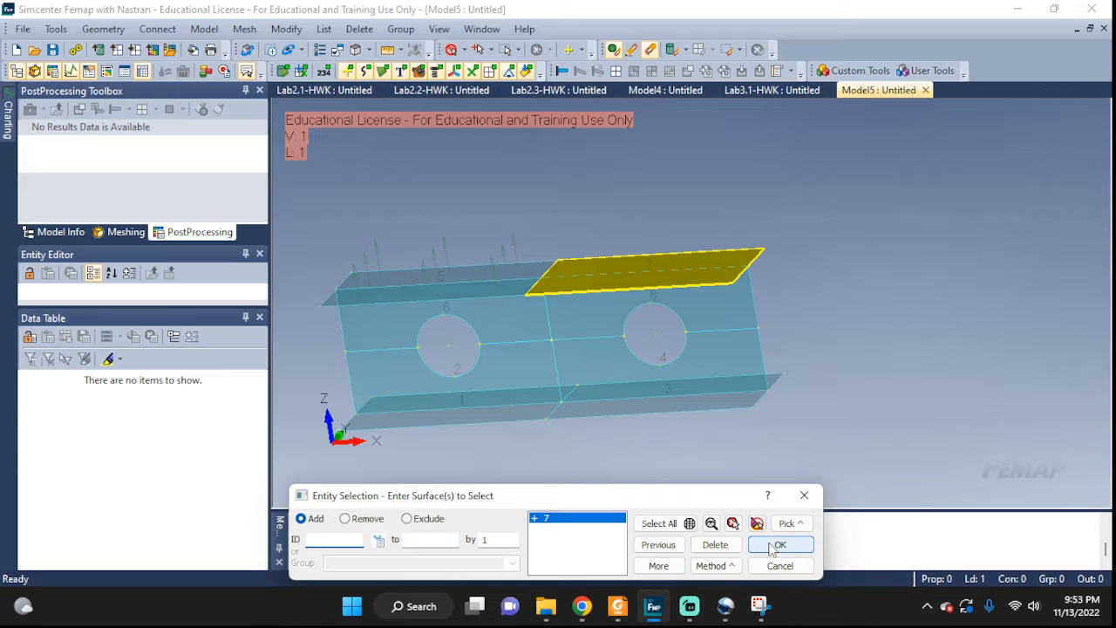
click(772, 545)
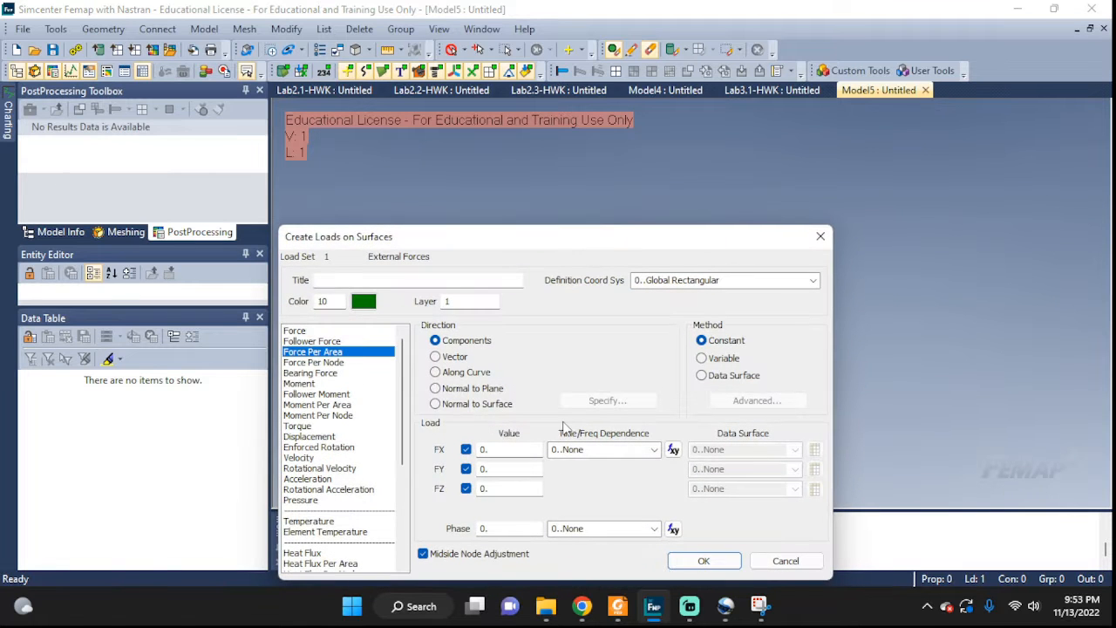
drag(433, 247, 702, 198)
click(601, 444)
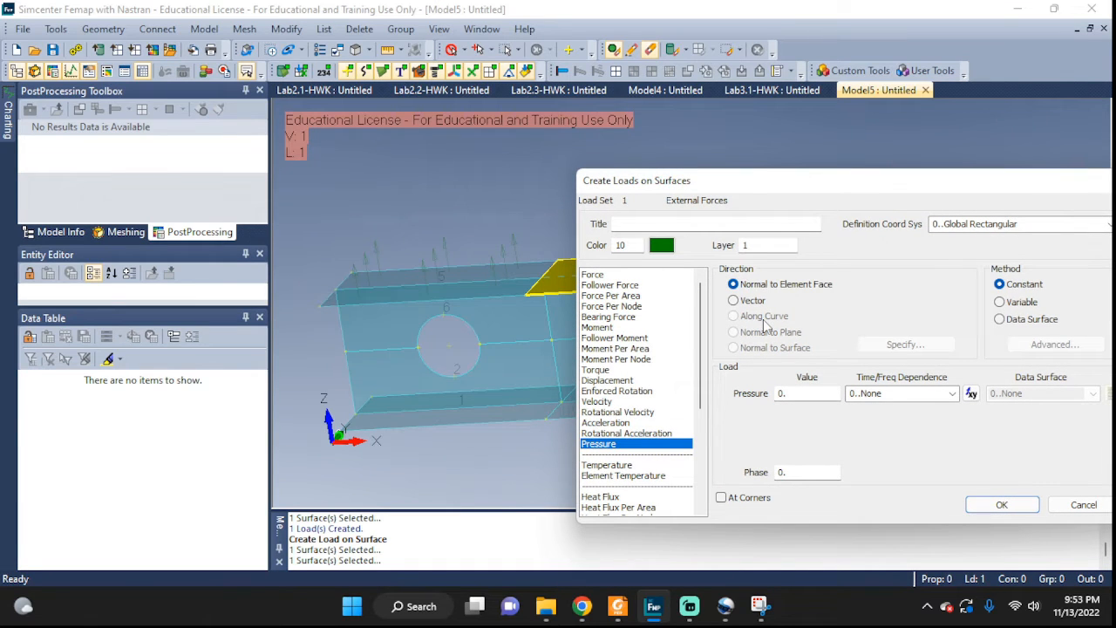
- Title the pressure load "Big"
drag(732, 187, 859, 188)
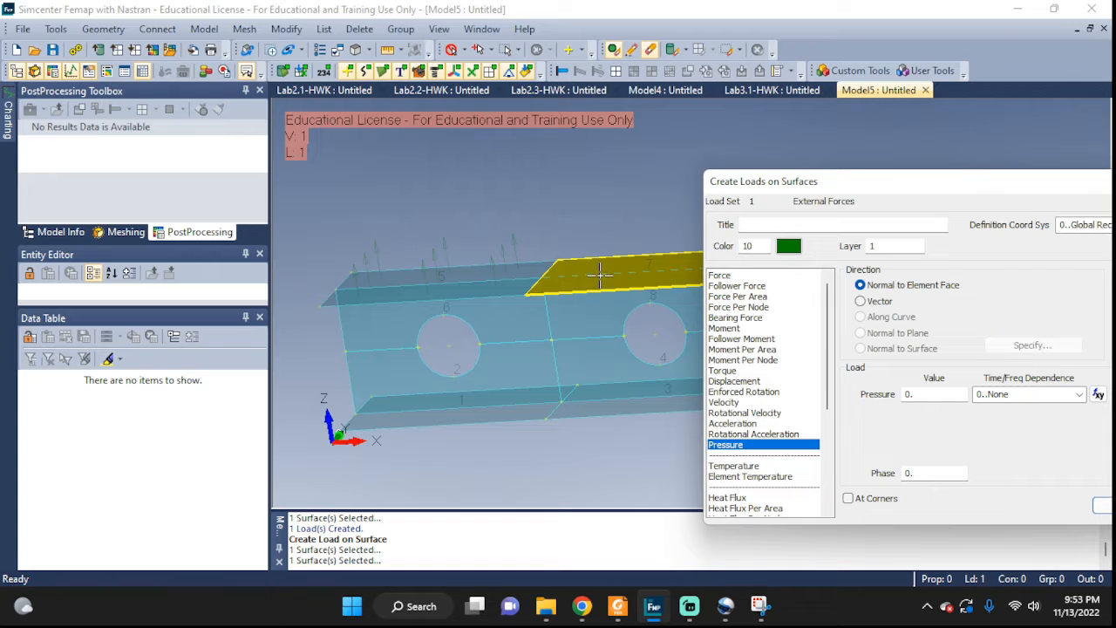
drag(972, 190, 681, 346)
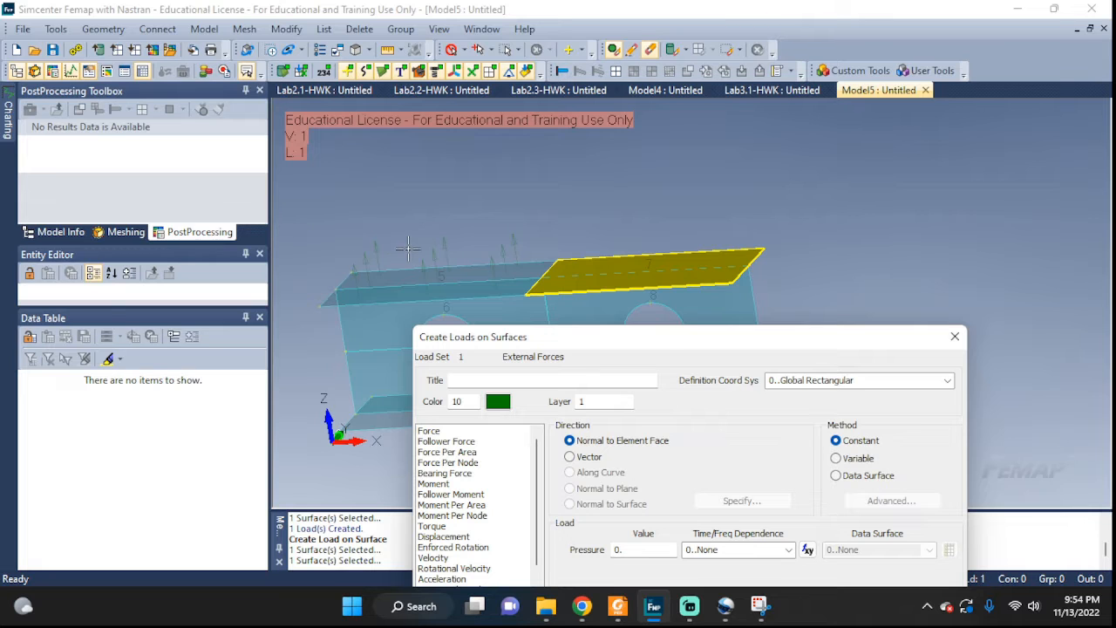
drag(704, 340, 731, 198)
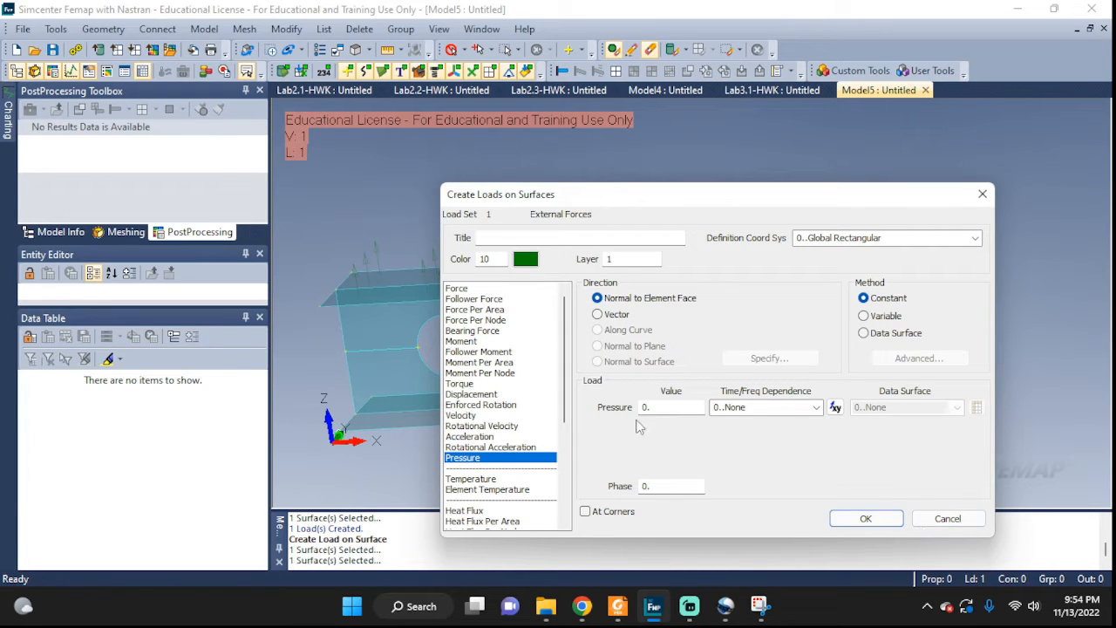
click(500, 238)
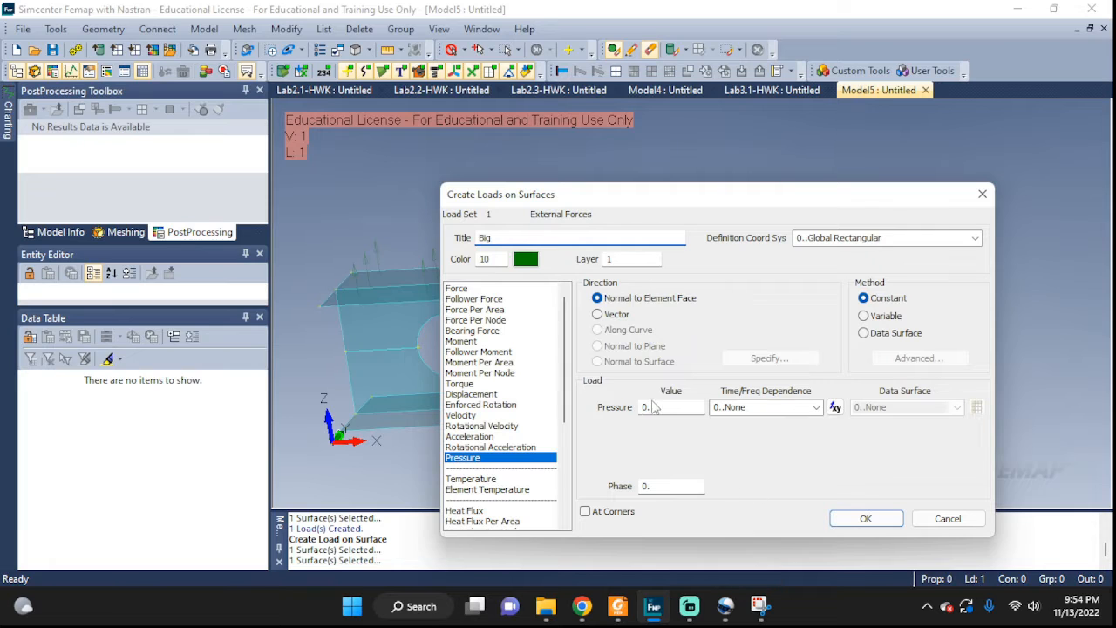
- Set the pressure to 100 on the upper flange surface, create the load and end the surface load command
drag(663, 408, 627, 409)
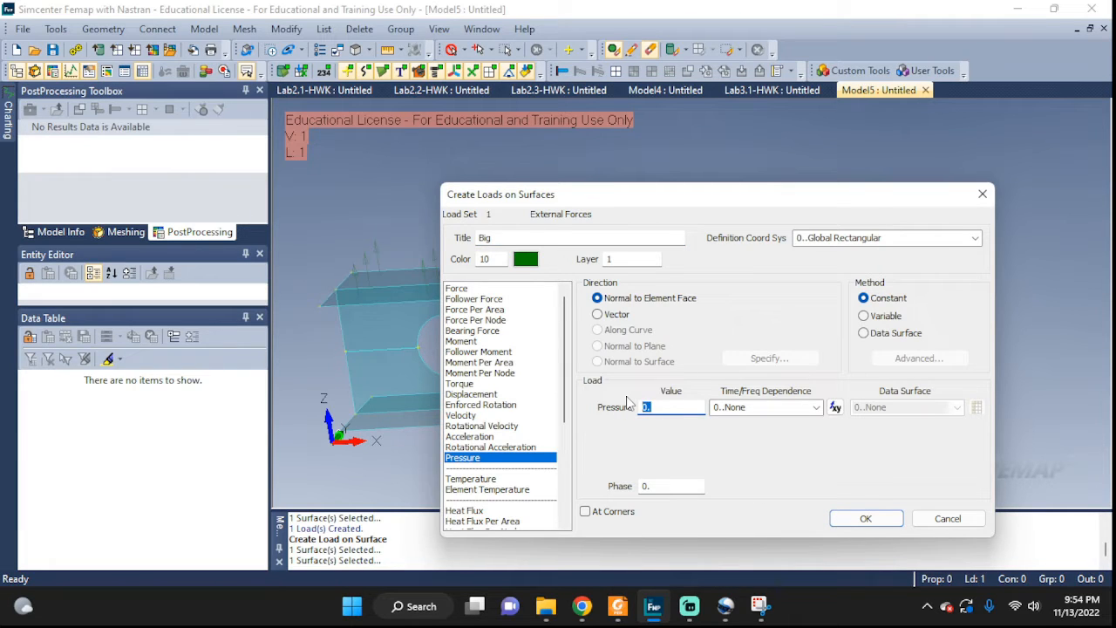
text(100)
click(898, 518)
mouse_move(683, 309)
middle_down()
mouse_move(730, 299)
mouse_move(697, 287)
mouse_move(667, 305)
middle_up()
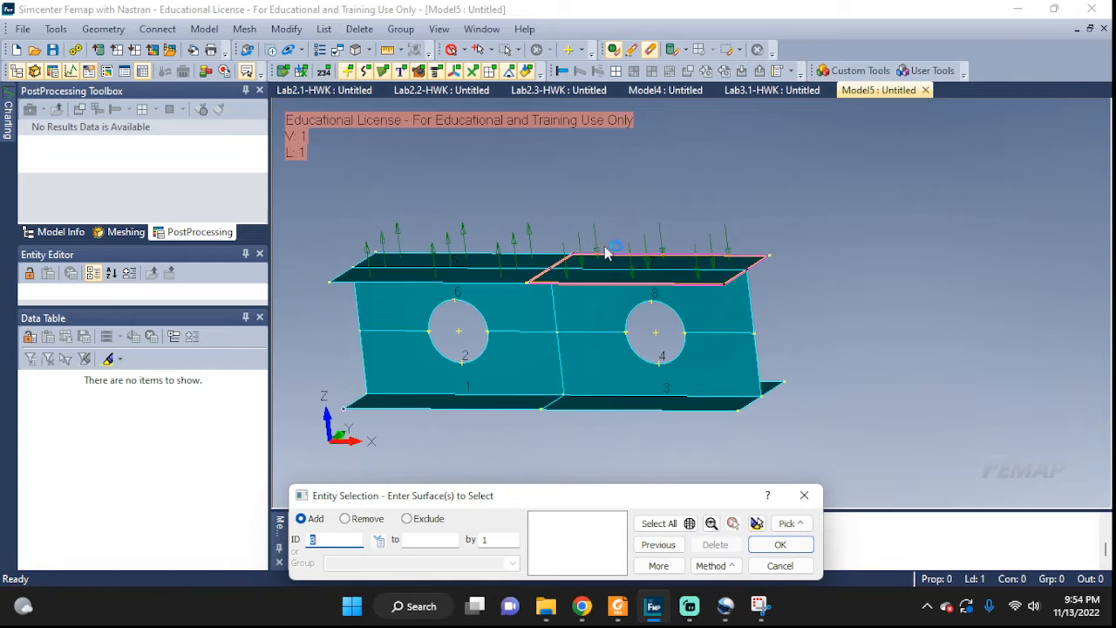
scroll(524, 253, up, 10)
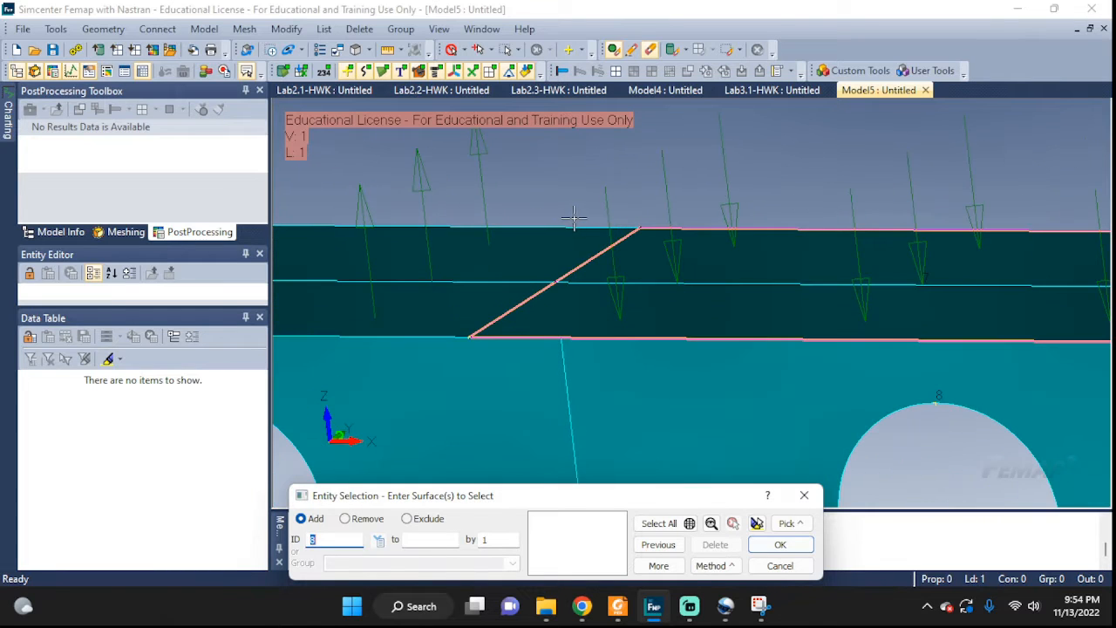
scroll(573, 218, down, 1)
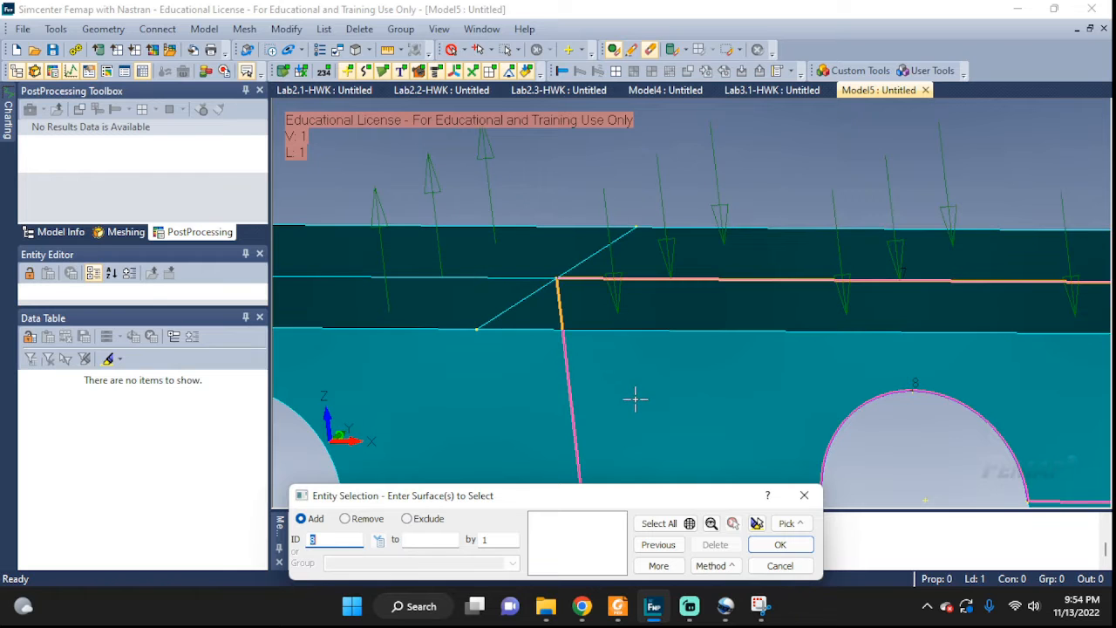
scroll(759, 312, down, 8)
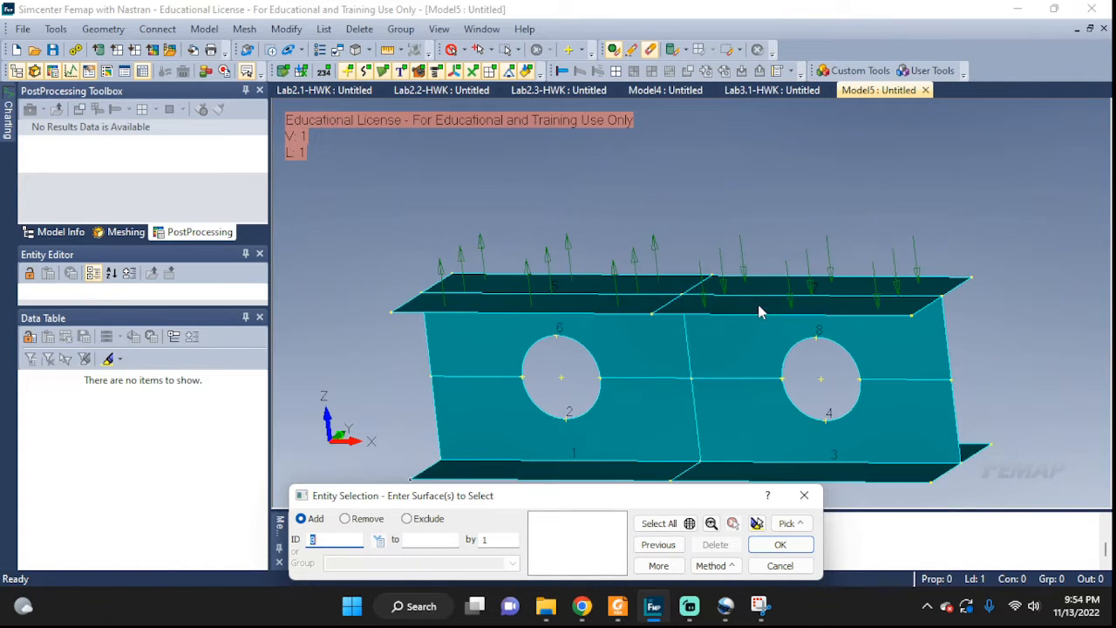
middle_drag(760, 311, 830, 427)
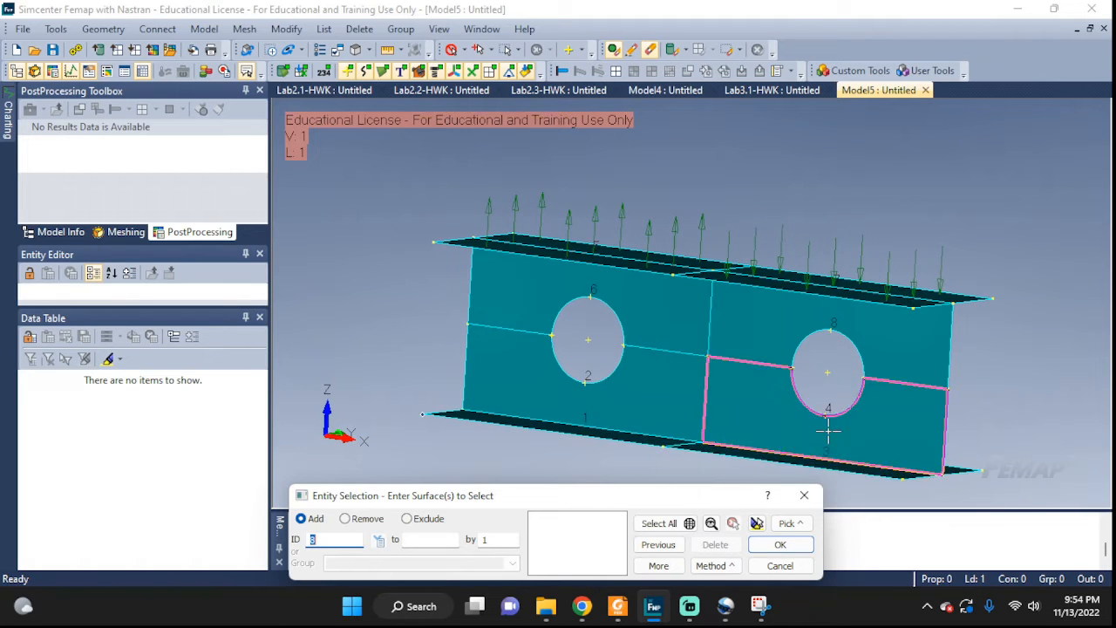
click(778, 566)
- Show all parametric direction arrows for the model's curves and surfaces in the view options
mouse_move(793, 367)
middle_down()
mouse_move(765, 381)
mouse_move(780, 349)
mouse_move(805, 373)
middle_up()
middle_drag(1002, 414, 993, 422)
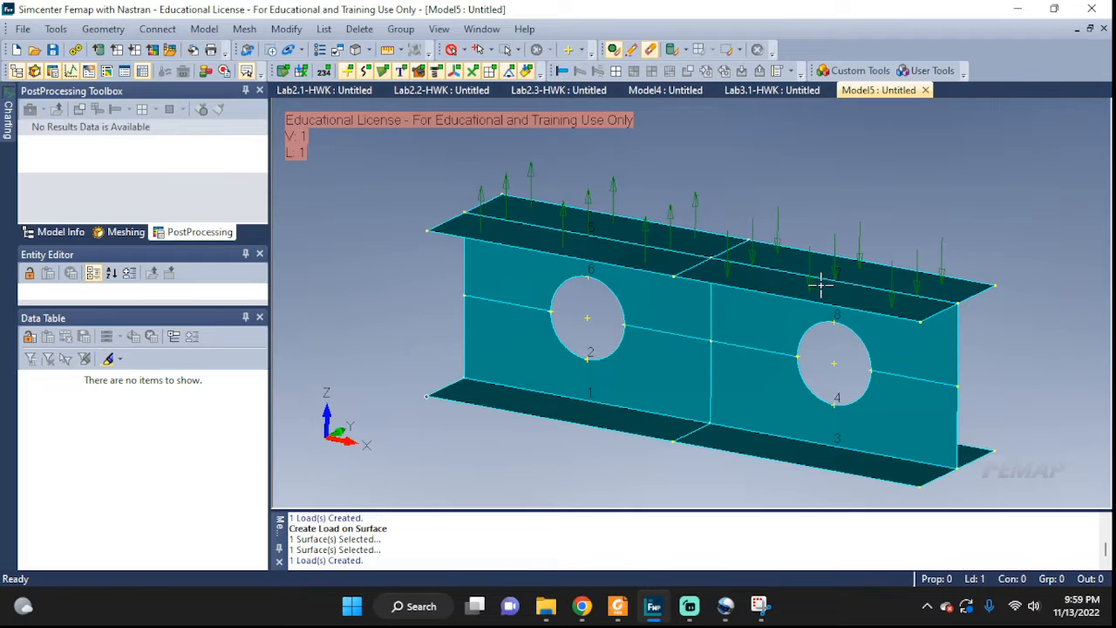
middle_drag(818, 281, 774, 277)
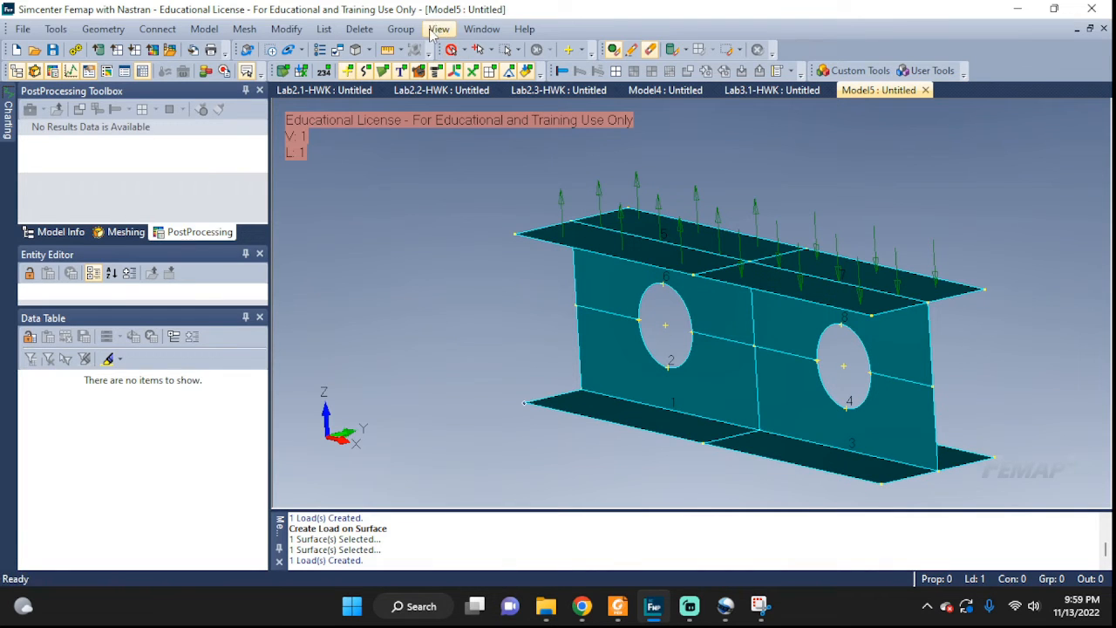
click(434, 29)
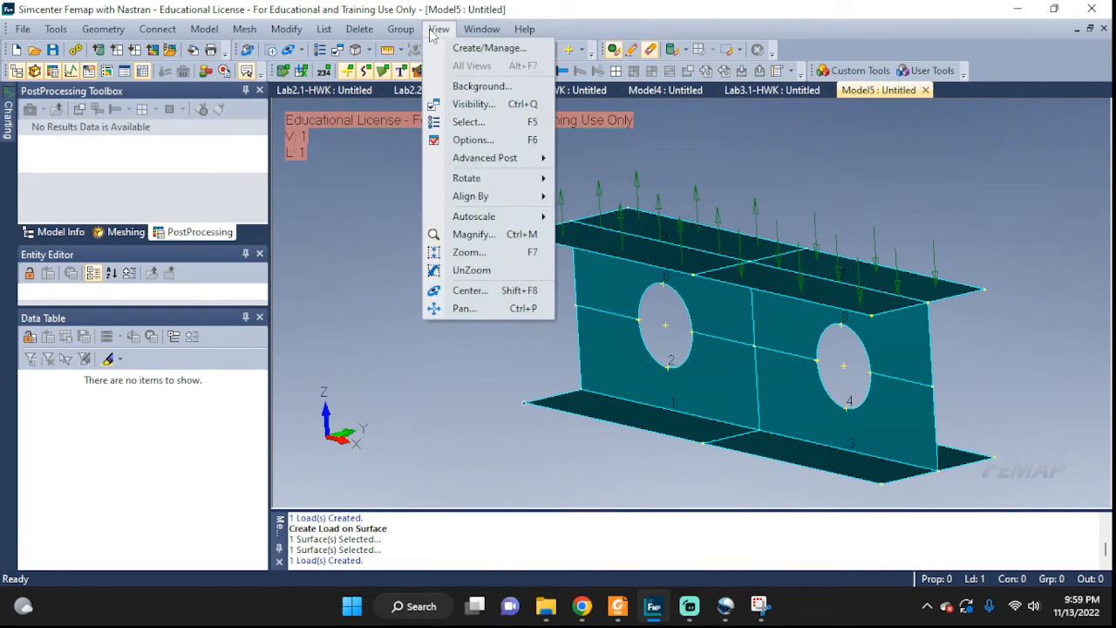
click(471, 139)
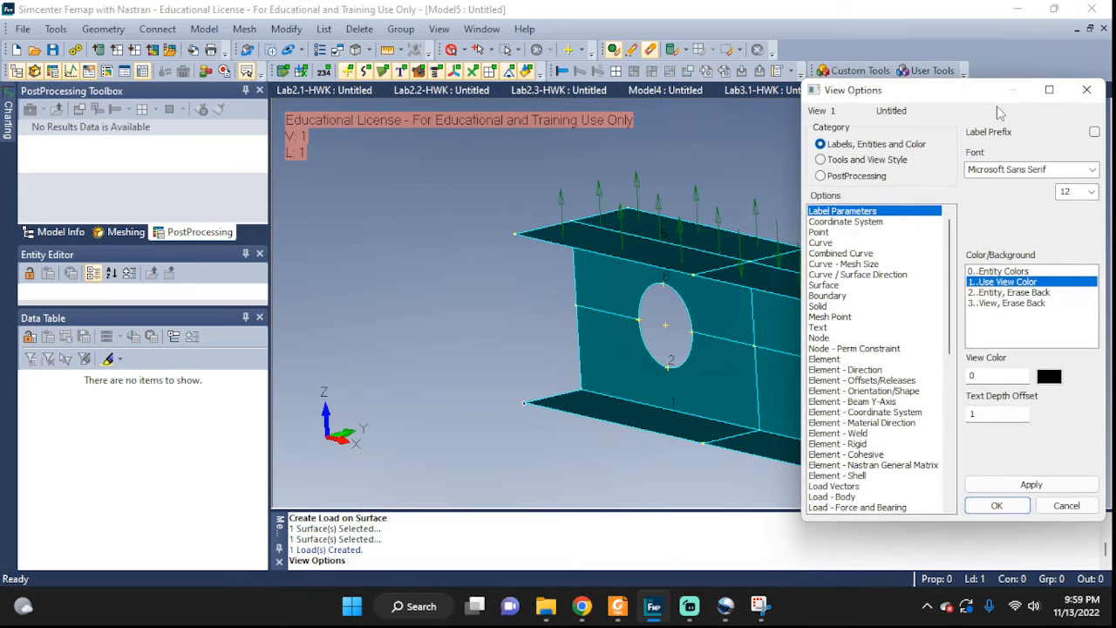
click(843, 278)
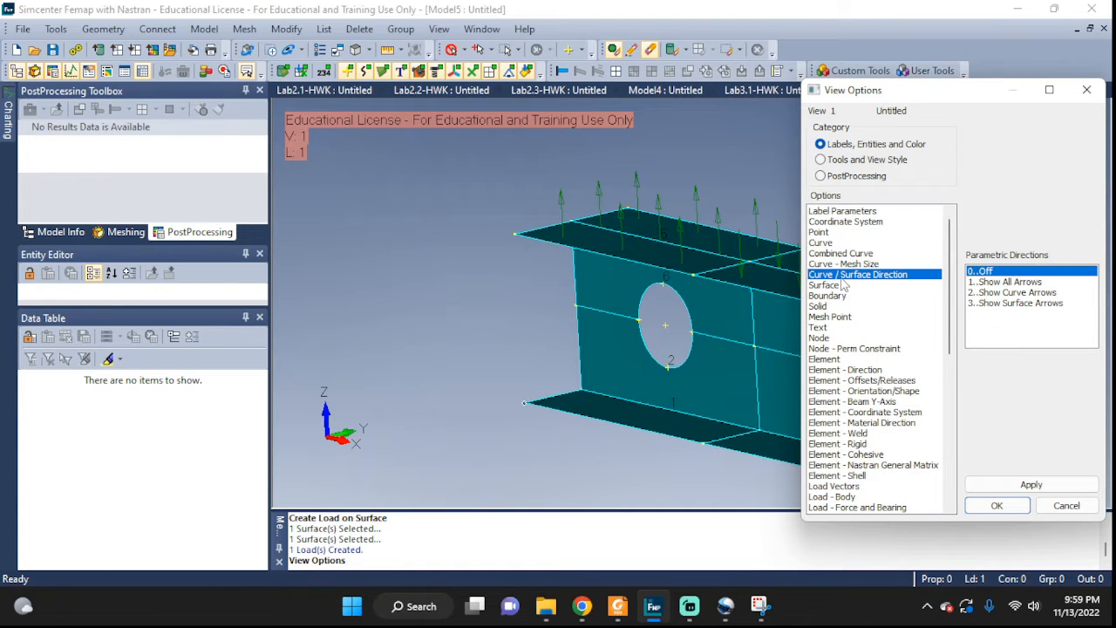
click(1009, 283)
click(1032, 484)
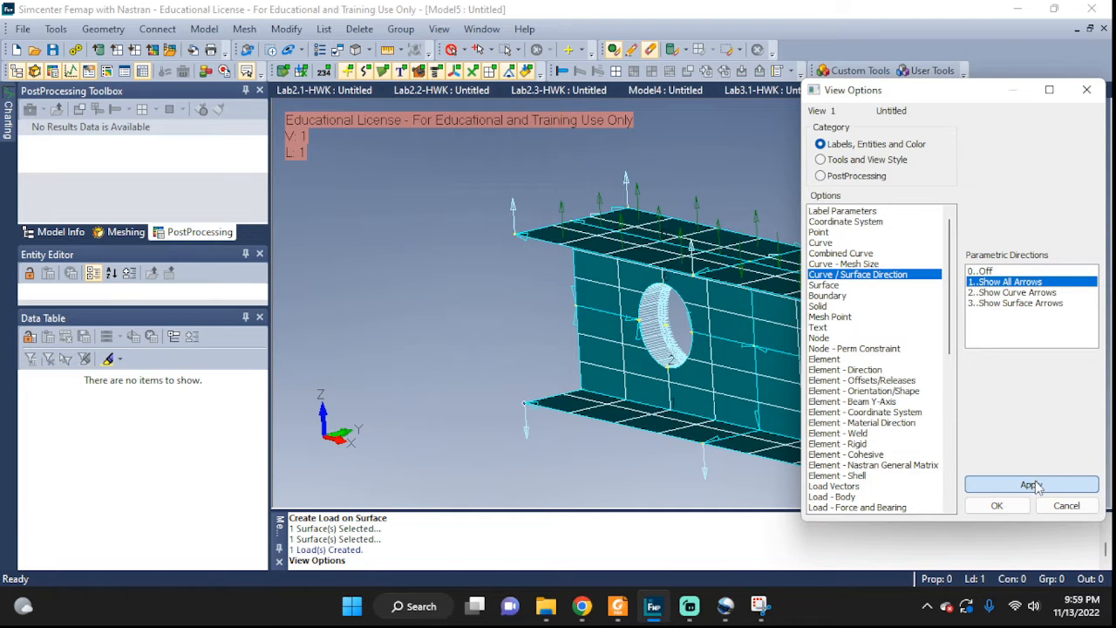
click(997, 506)
- Examine the surface direction arrows on the beam, and turn the curve and surface direction display off
scroll(945, 357, up, 5)
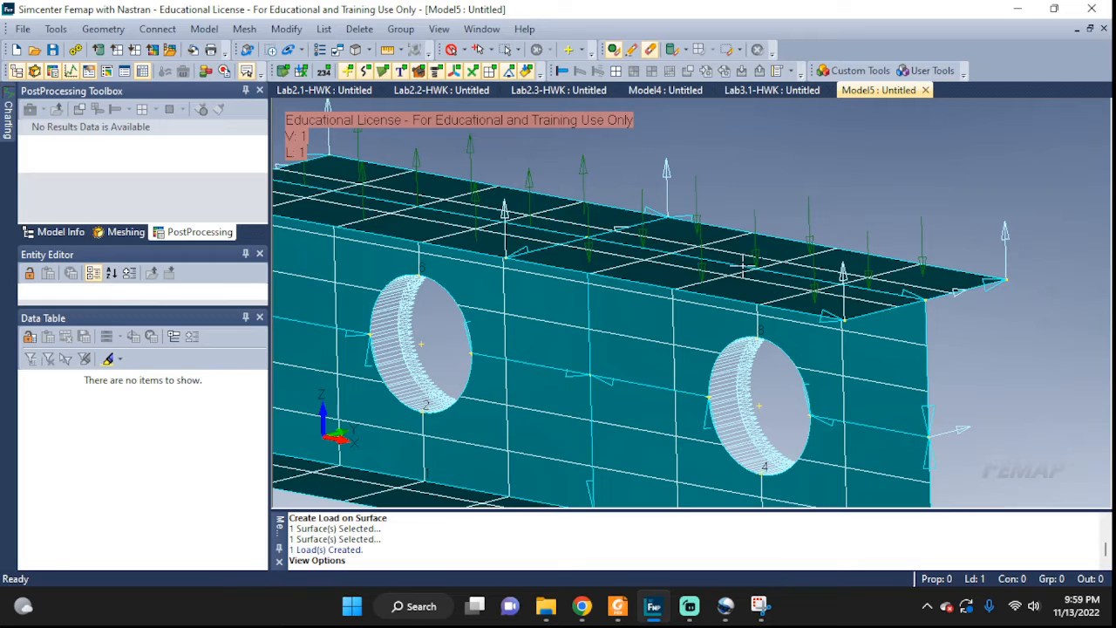
middle_drag(907, 244, 951, 253)
scroll(951, 253, up, 4)
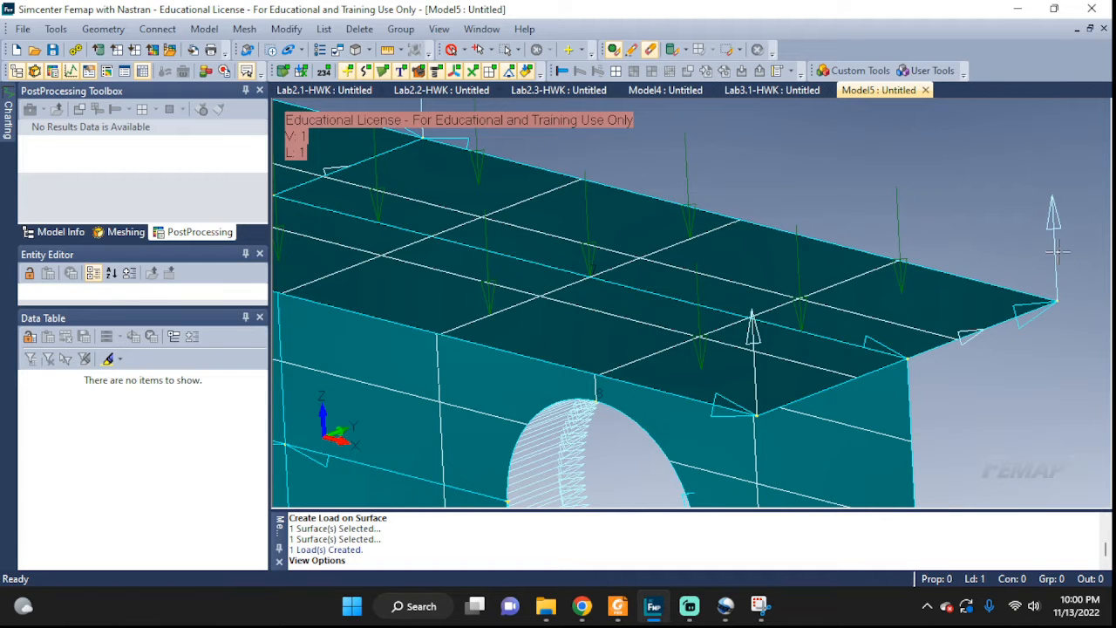
middle_drag(1062, 296, 990, 284)
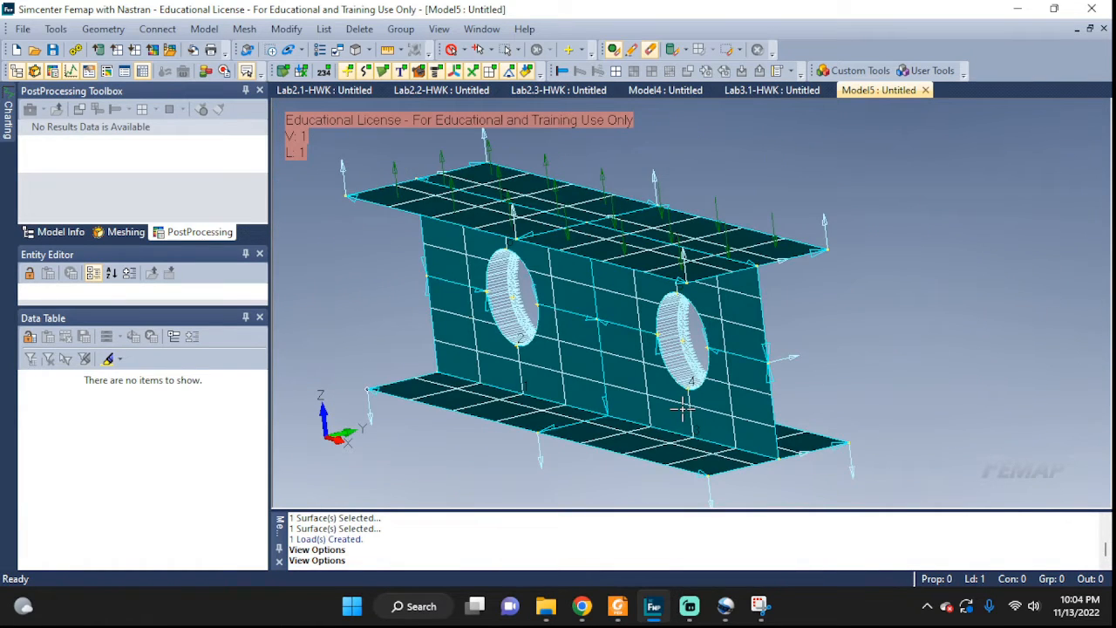
mouse_move(688, 437)
middle_down()
mouse_move(661, 442)
mouse_move(670, 427)
middle_up()
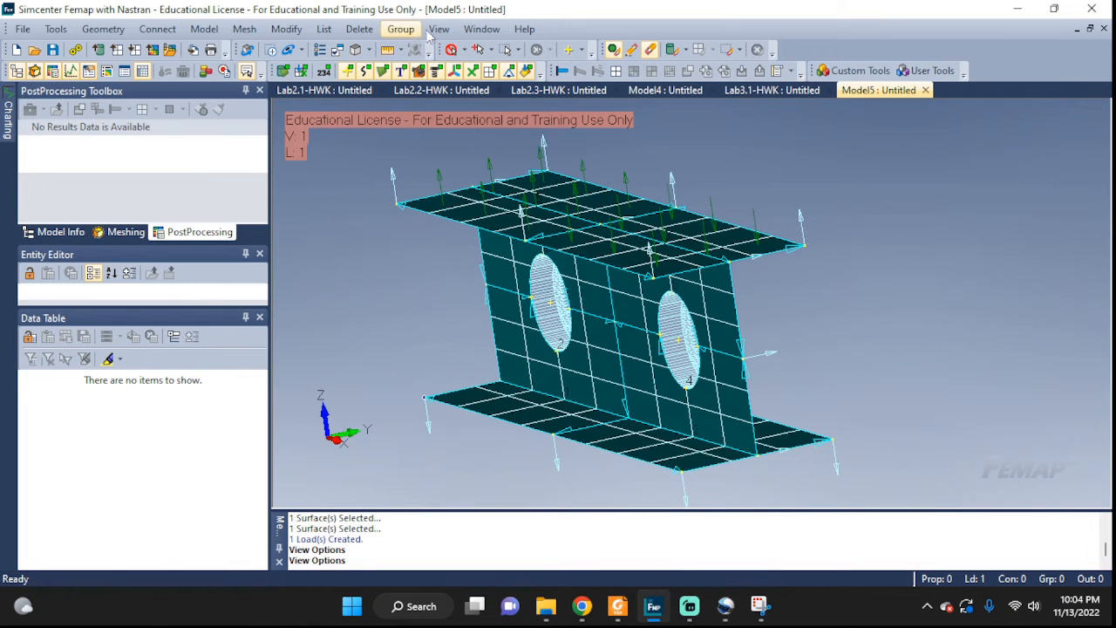
click(439, 29)
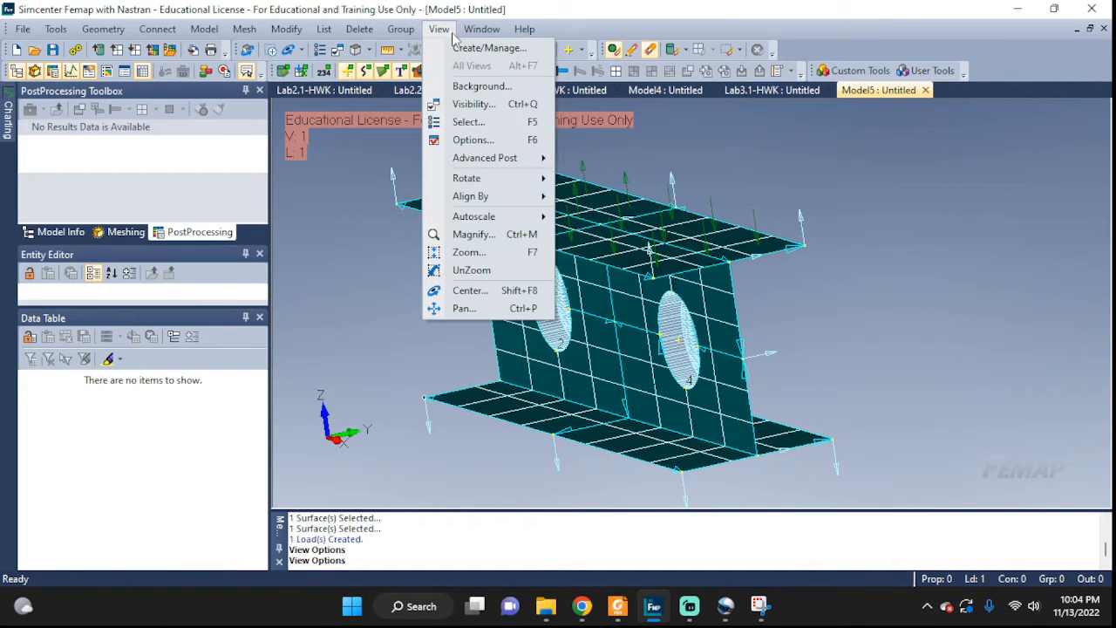
click(464, 140)
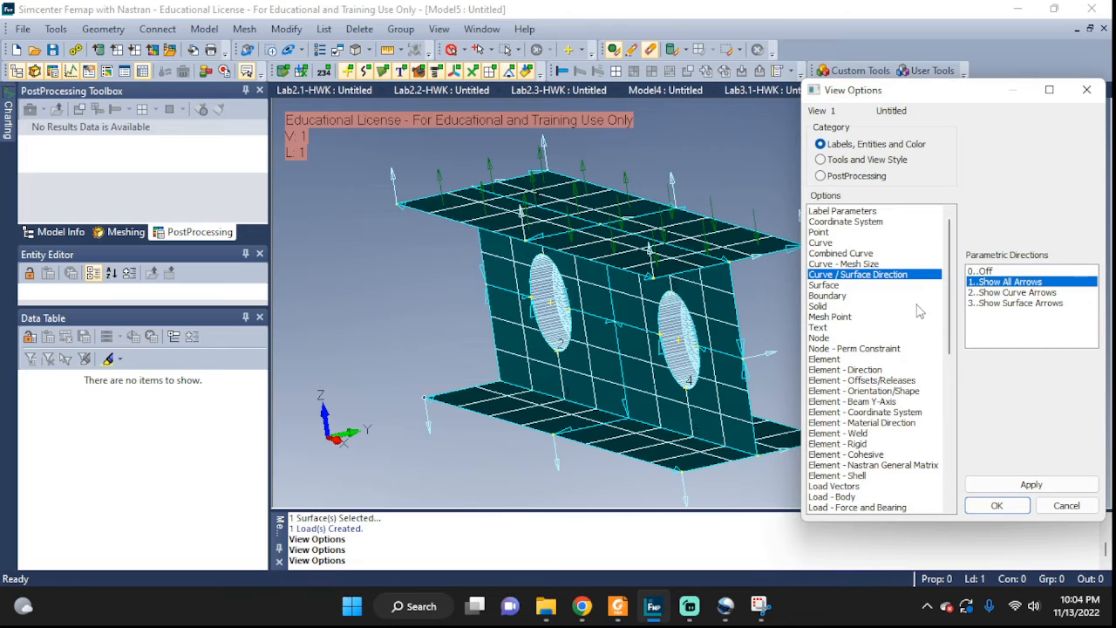
click(984, 271)
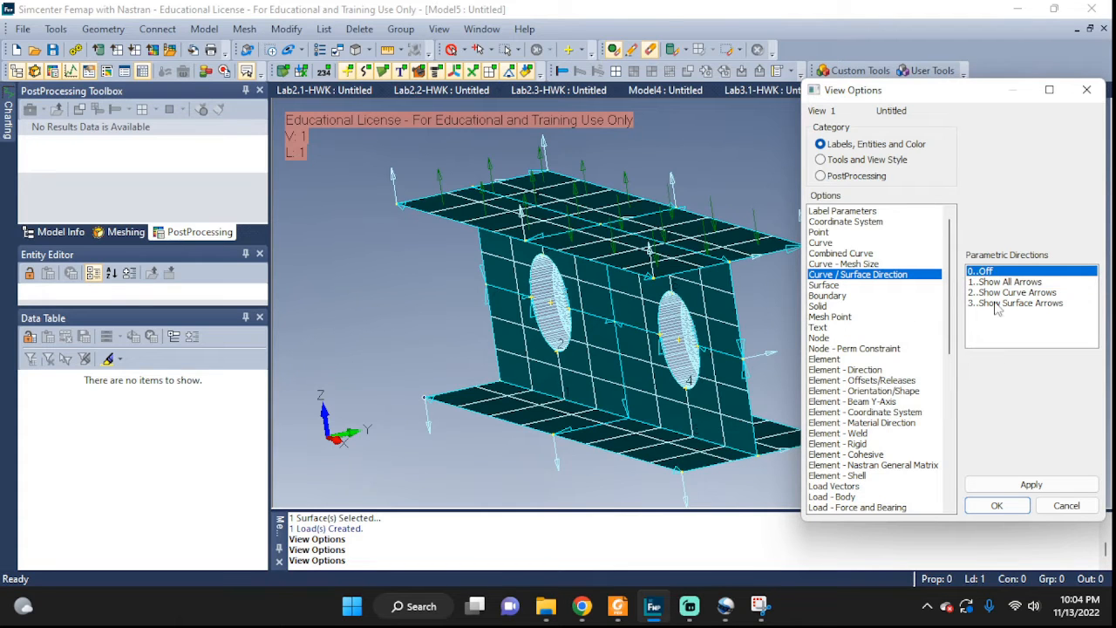
click(1003, 485)
click(998, 506)
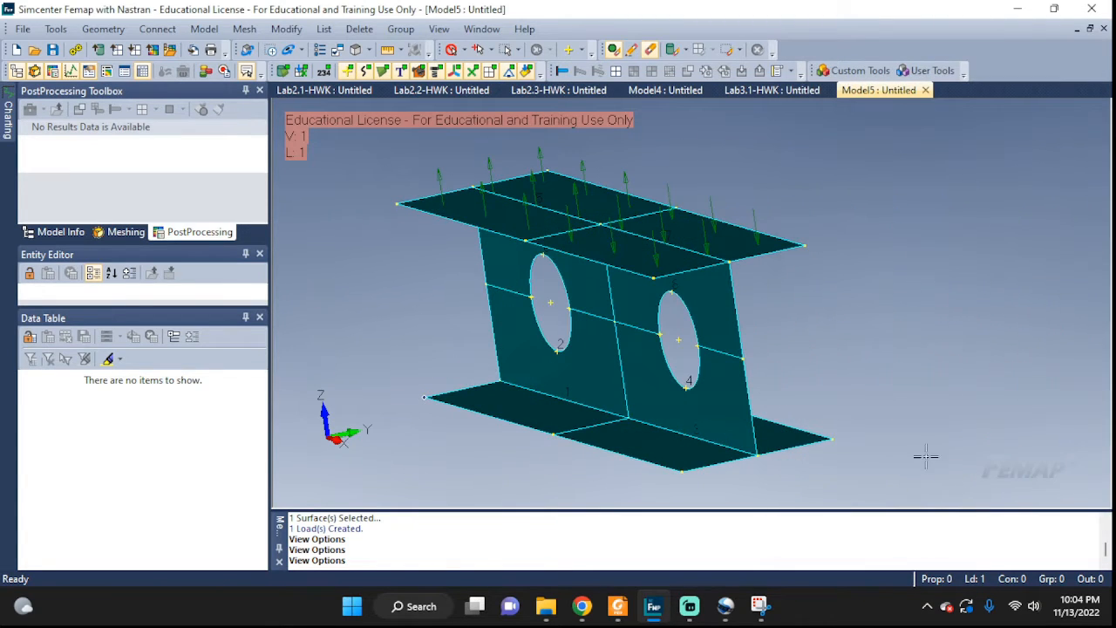
- Start a load on points and select points 30 and 29, the outer corners at one end of the upper flange
middle_drag(769, 353, 678, 276)
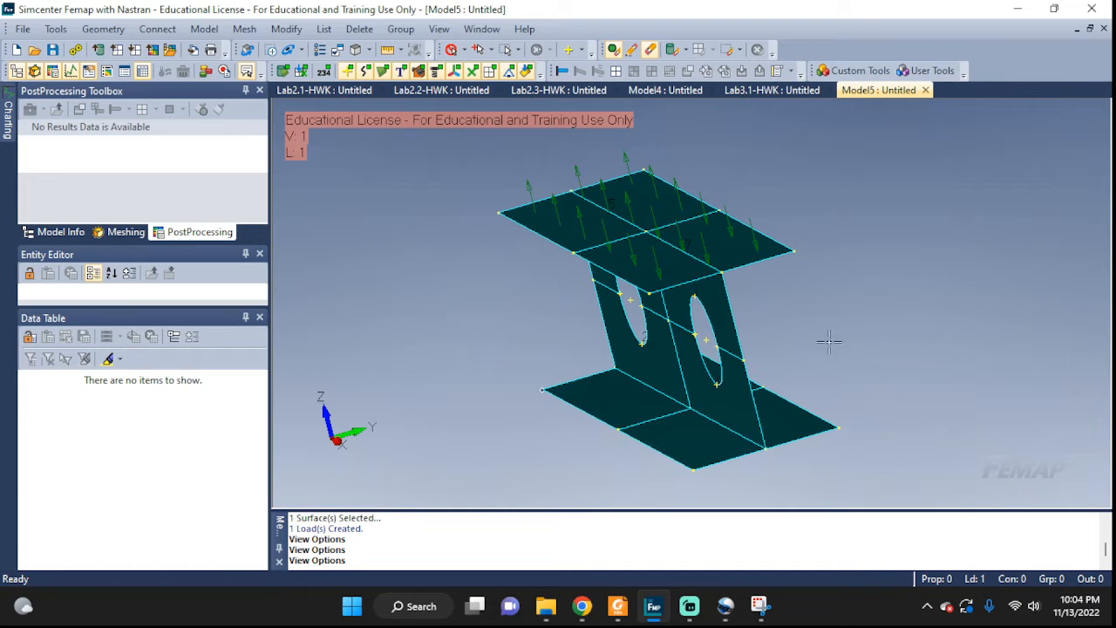
middle_drag(858, 338, 898, 329)
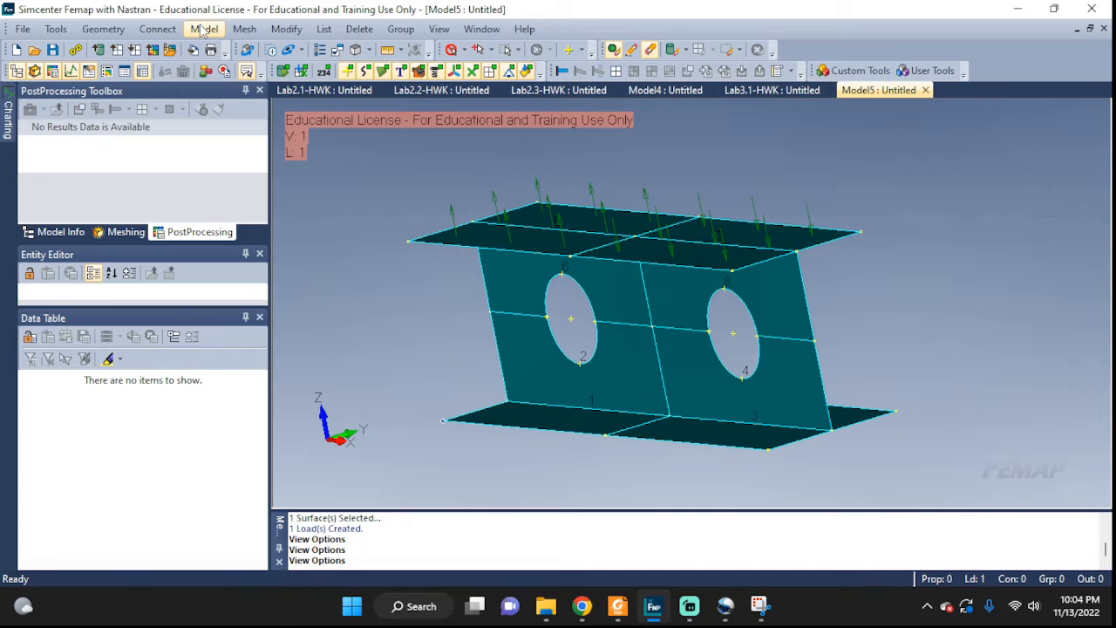
click(203, 30)
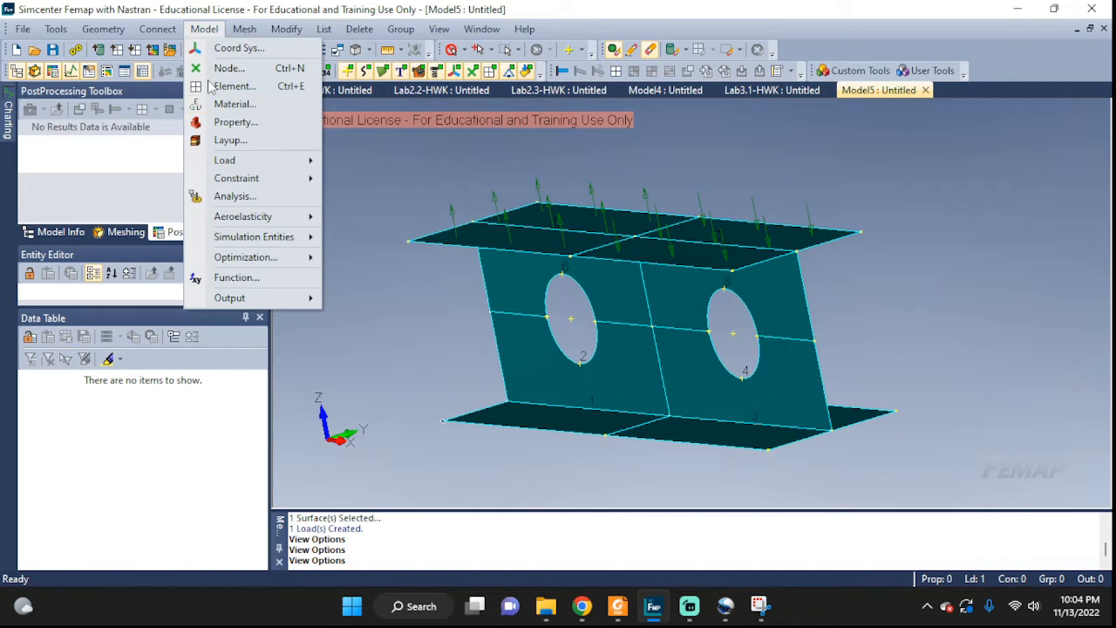
mouse_move(224, 165)
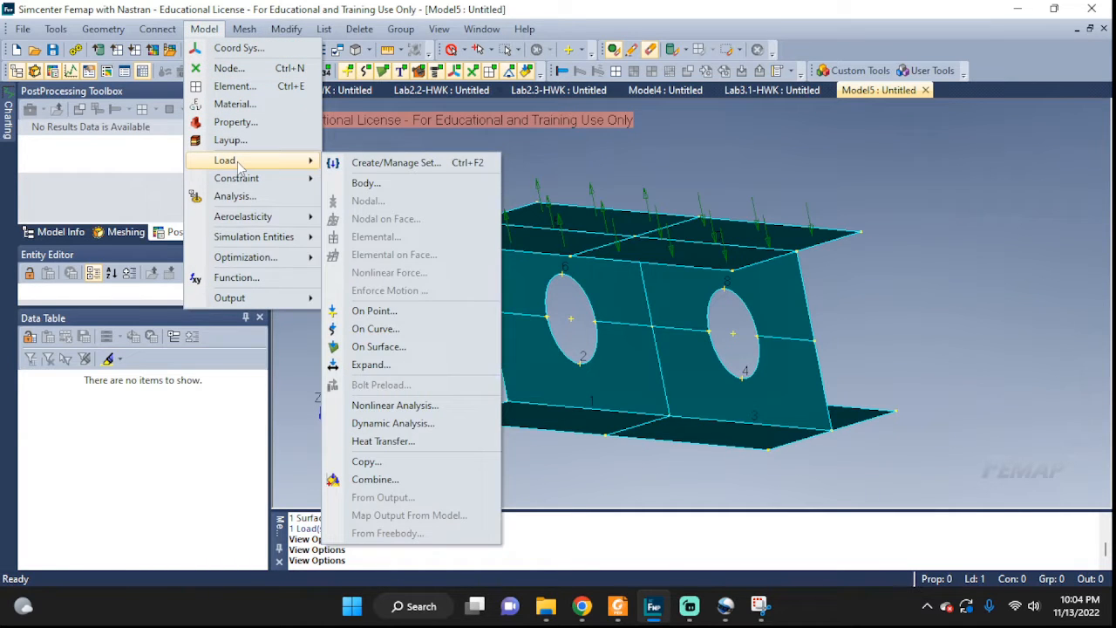
click(382, 316)
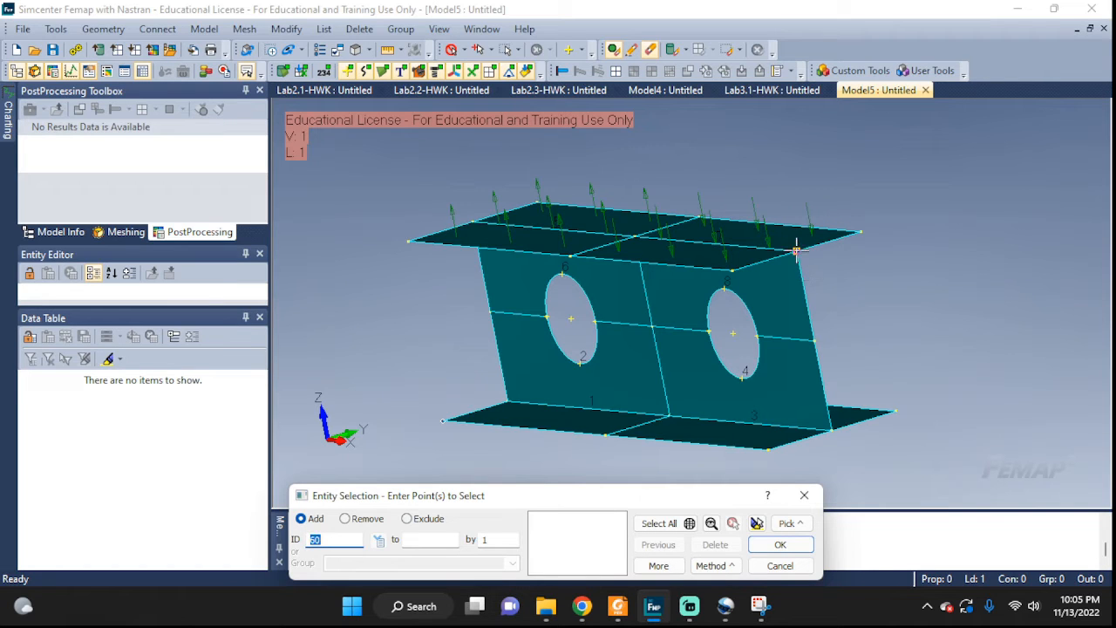
click(861, 232)
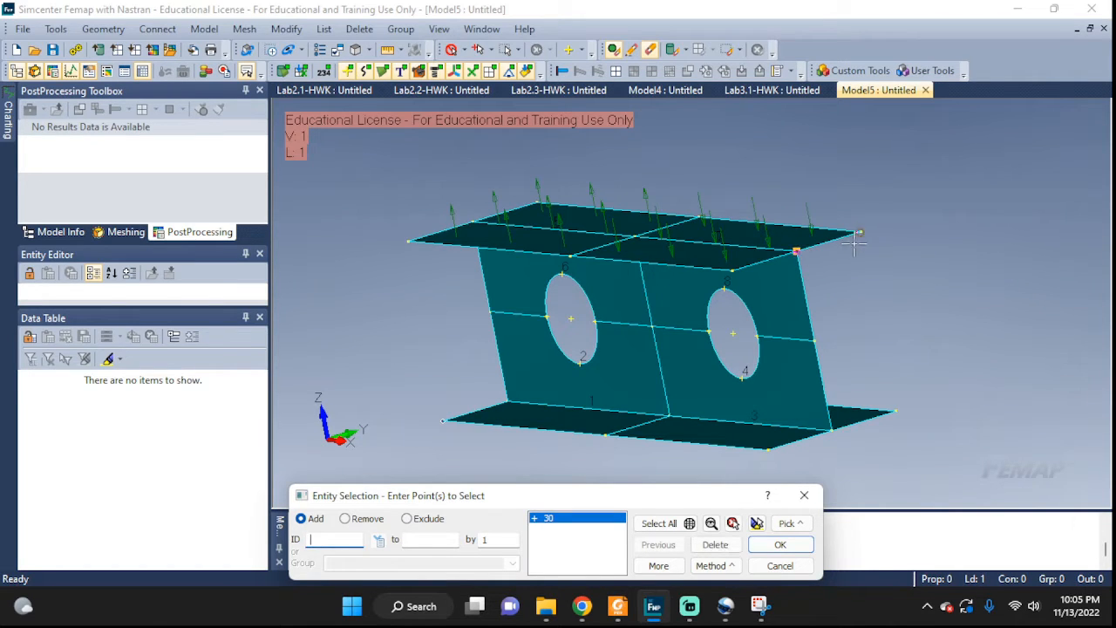
click(741, 266)
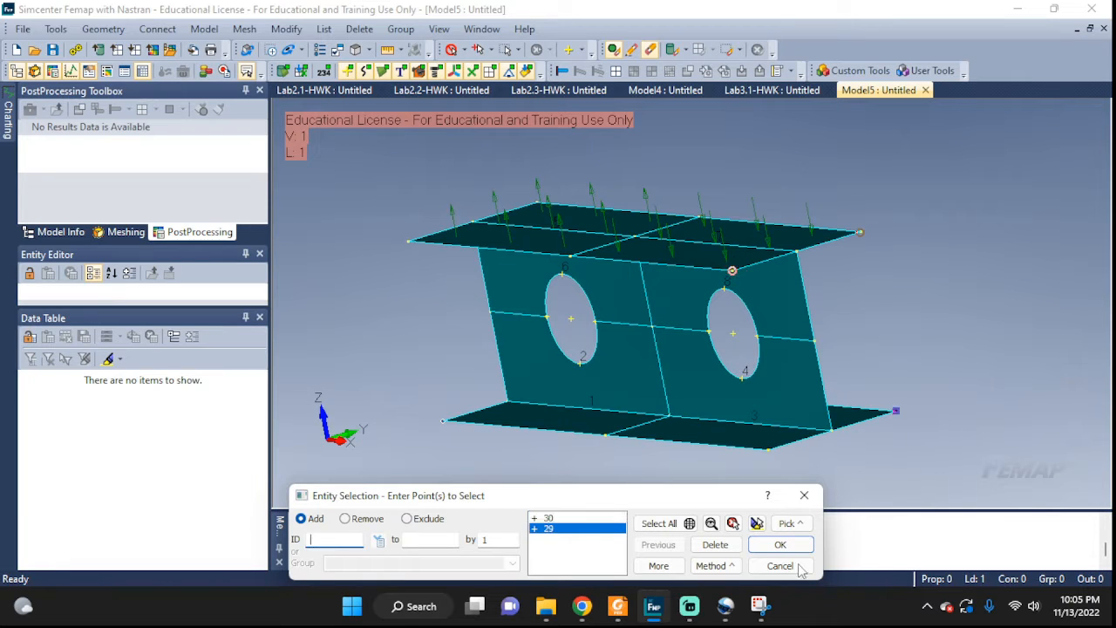
click(778, 547)
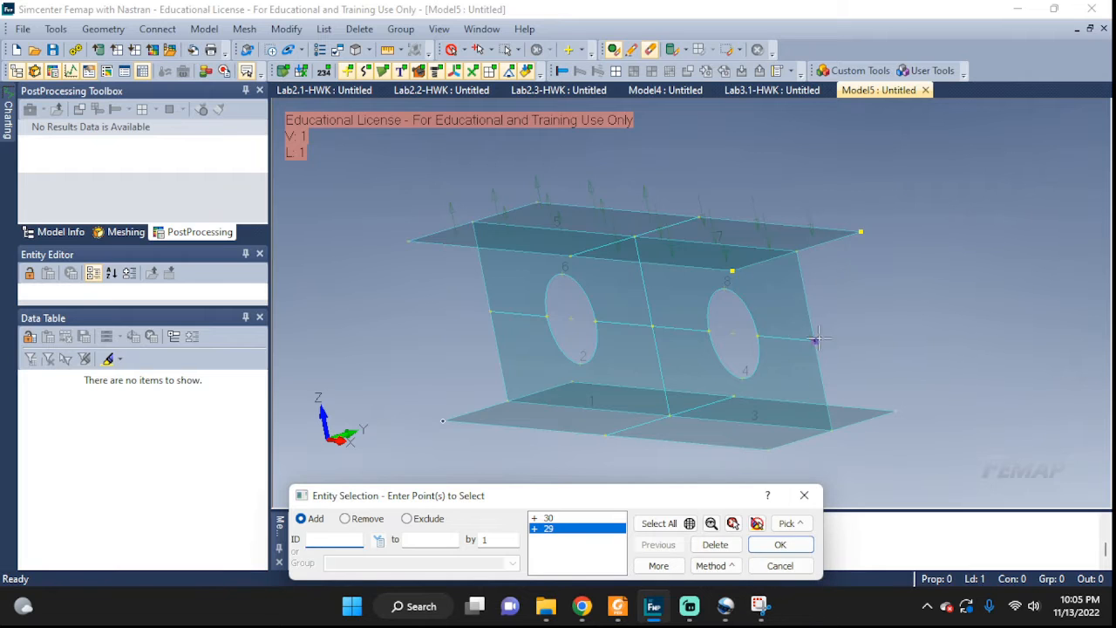
click(783, 544)
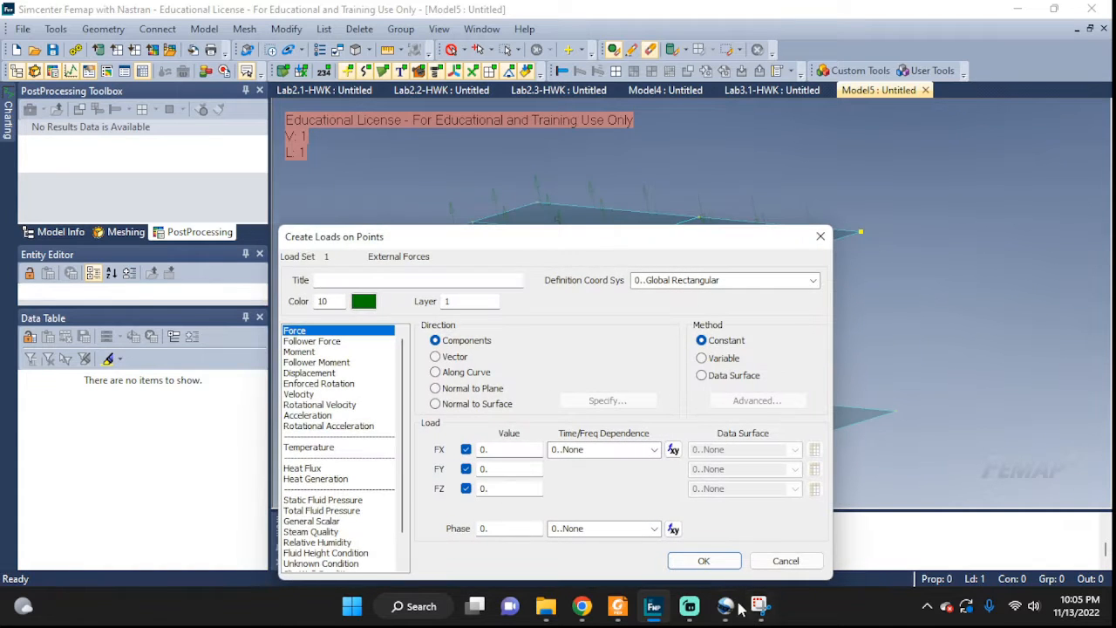
- Title the point load "Upper forces" and use Force as its load type
drag(512, 236, 487, 195)
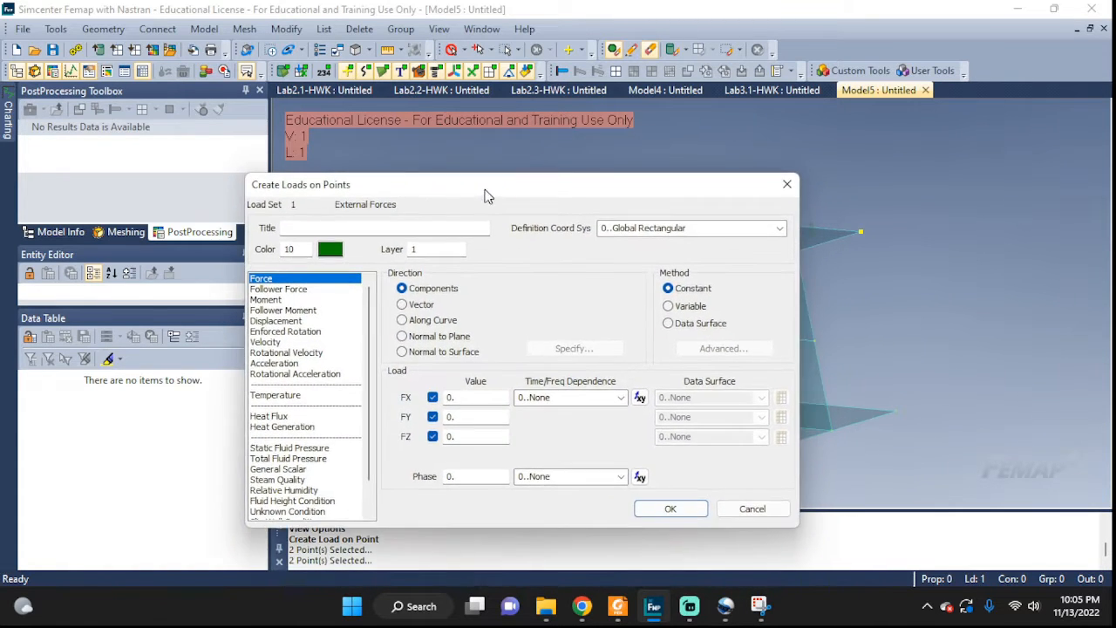
click(288, 227)
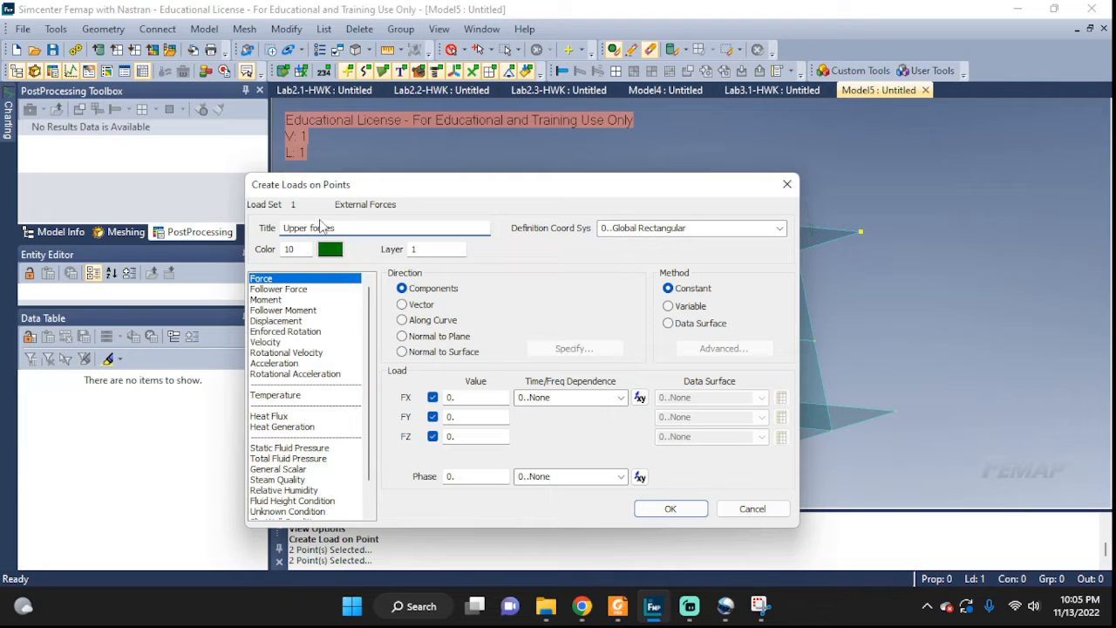
click(266, 281)
drag(478, 203, 310, 195)
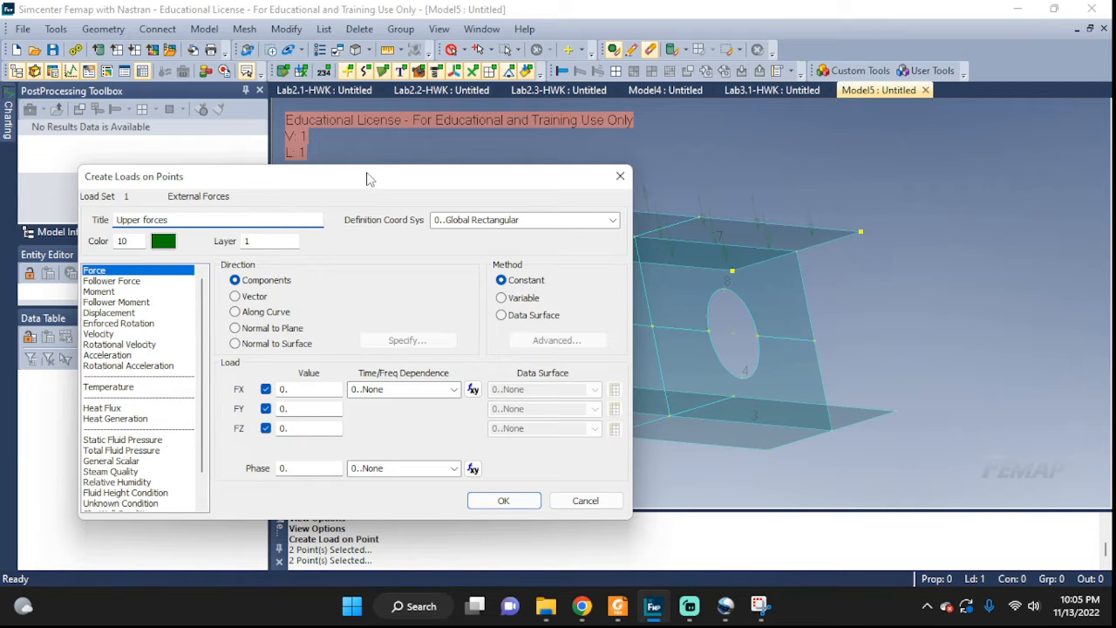
drag(367, 186, 357, 41)
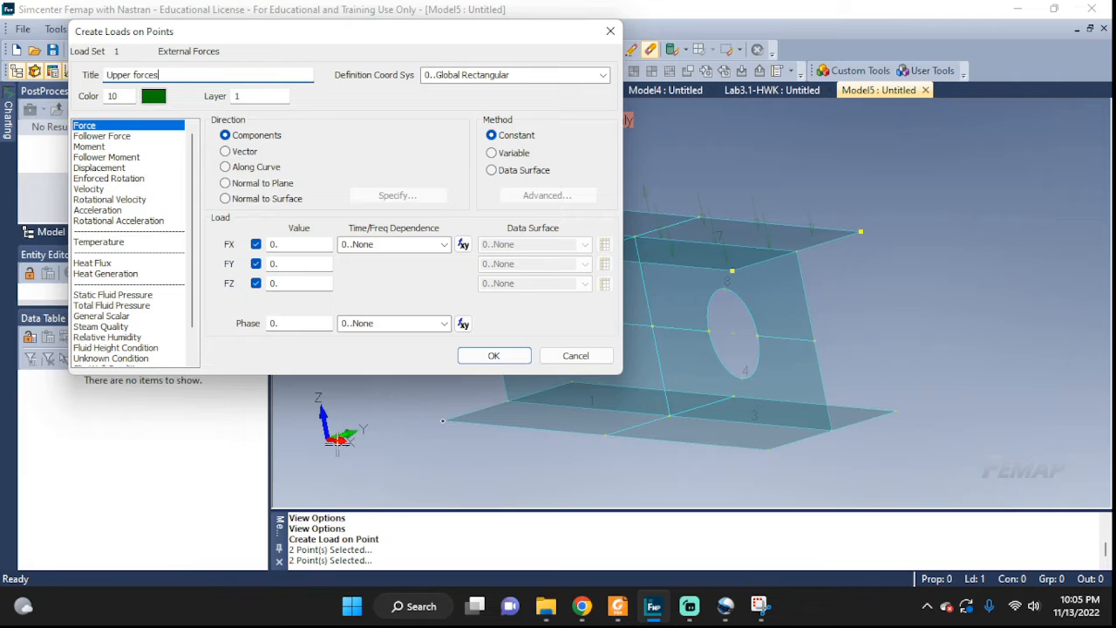
- Set the FX component of the point force to 100 and create the load
click(296, 245)
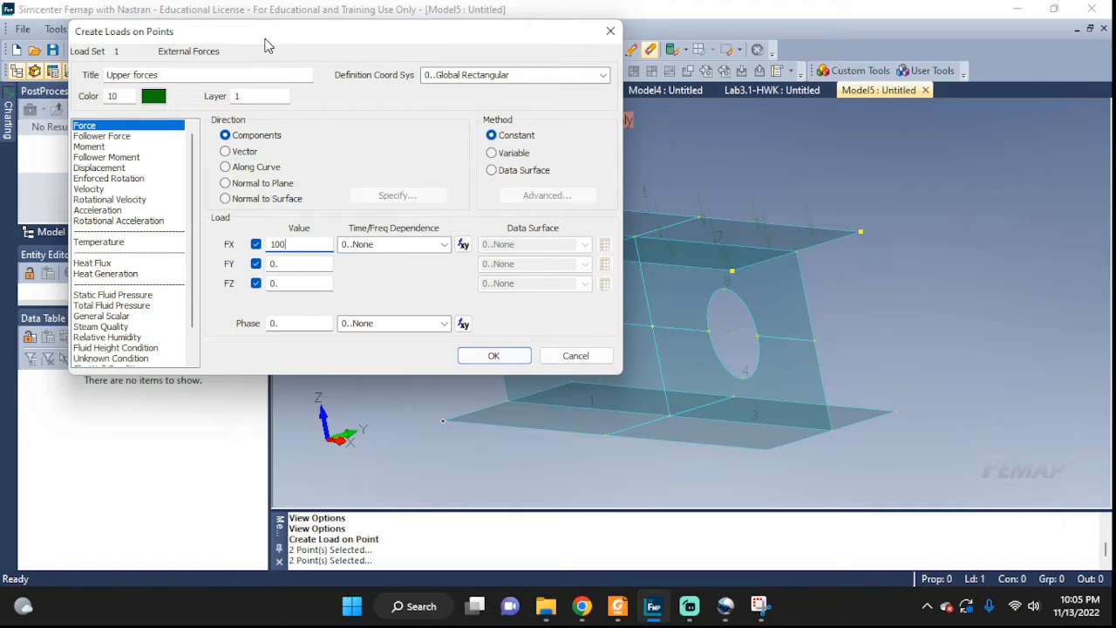
drag(268, 45, 335, 85)
click(565, 394)
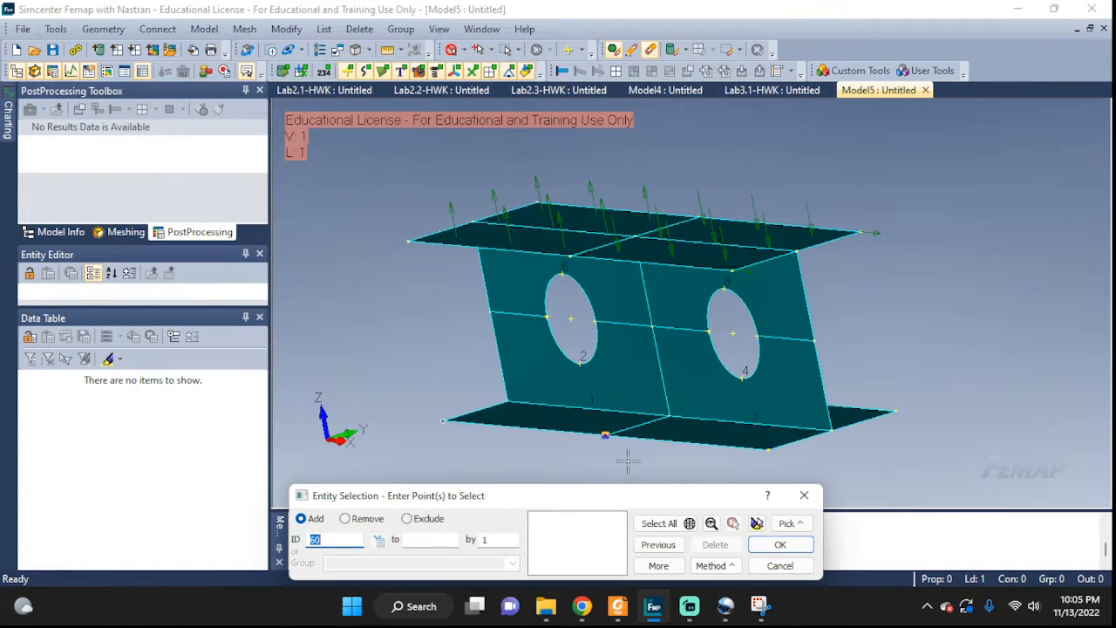
- Examine the force arrows at the end corners of the upper flange and end the point load command
scroll(860, 235, up, 3)
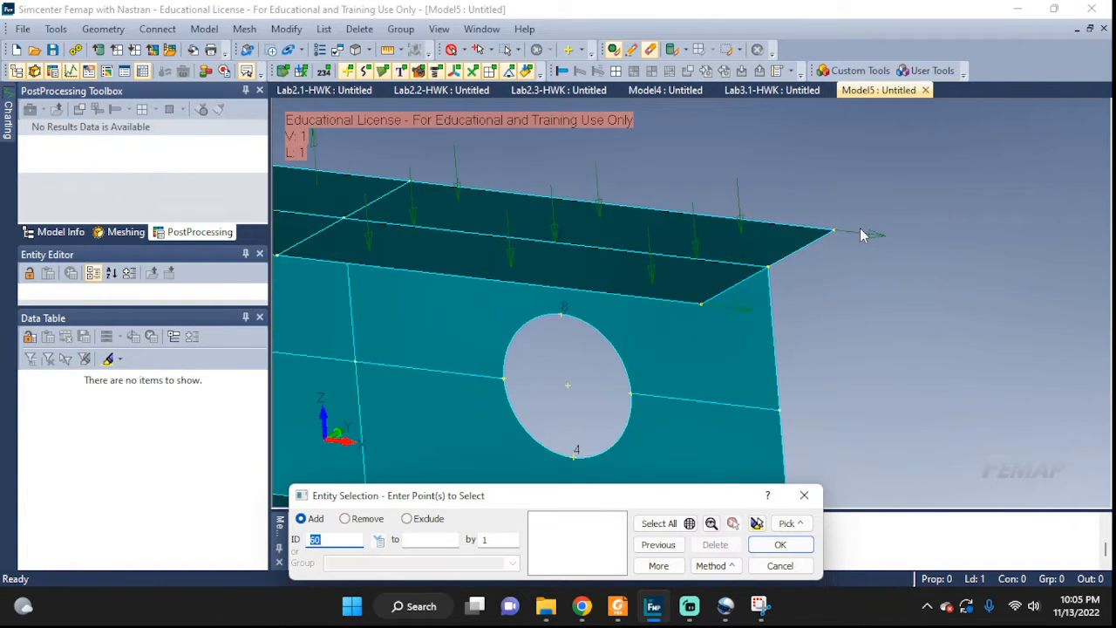
scroll(861, 235, up, 2)
middle_drag(828, 295, 801, 293)
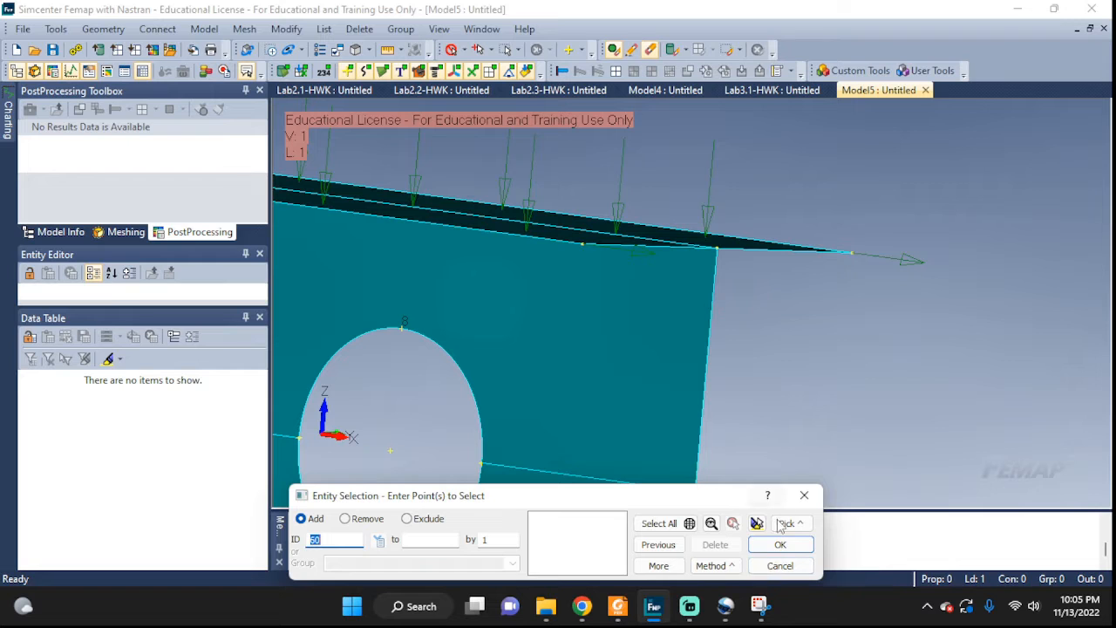
click(781, 565)
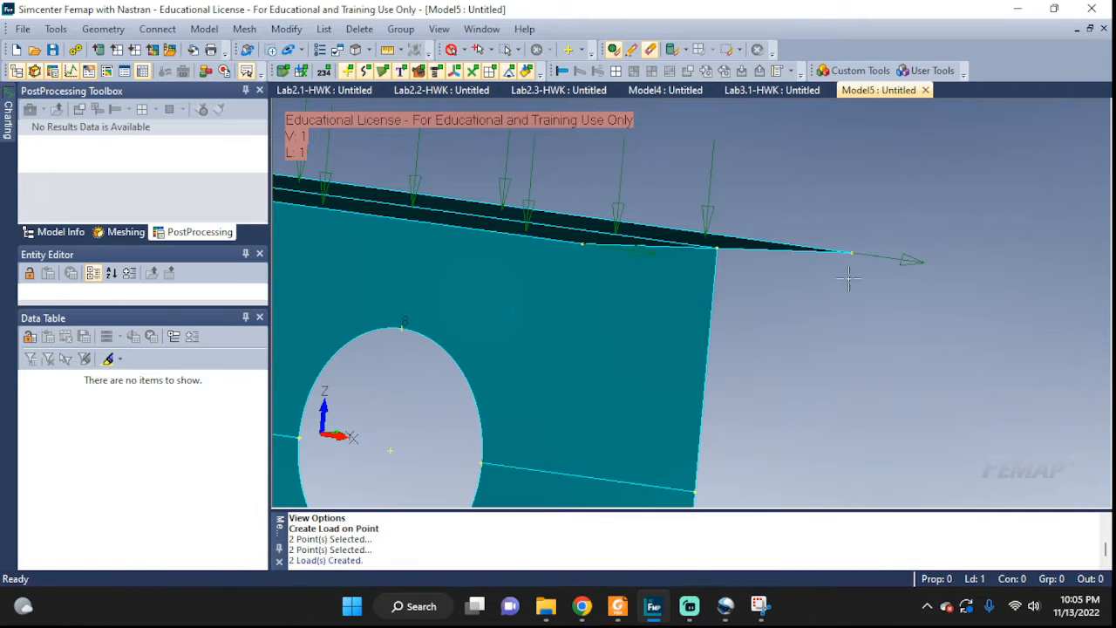
middle_drag(849, 277, 965, 391)
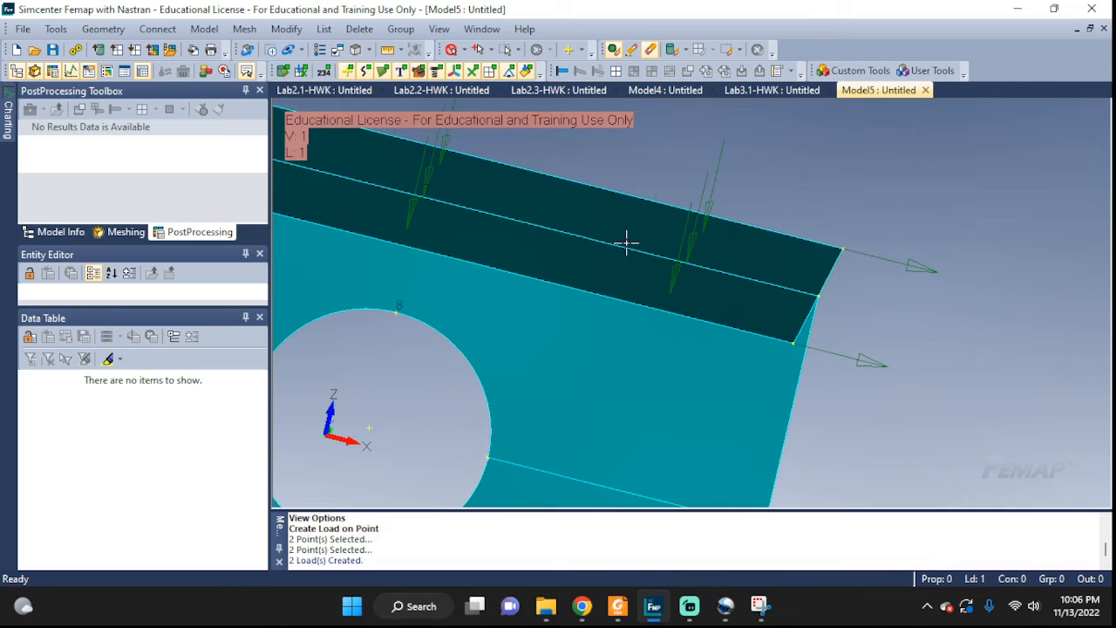
- Start a new load on points and select point 18, at mid-height on the web's end edge
click(198, 32)
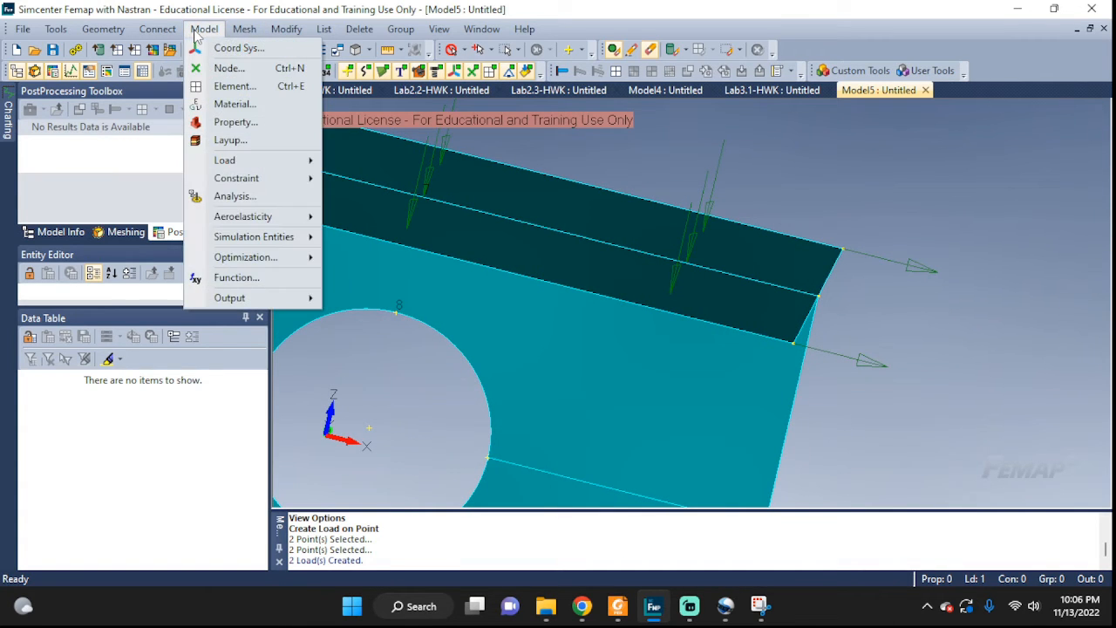
mouse_move(232, 163)
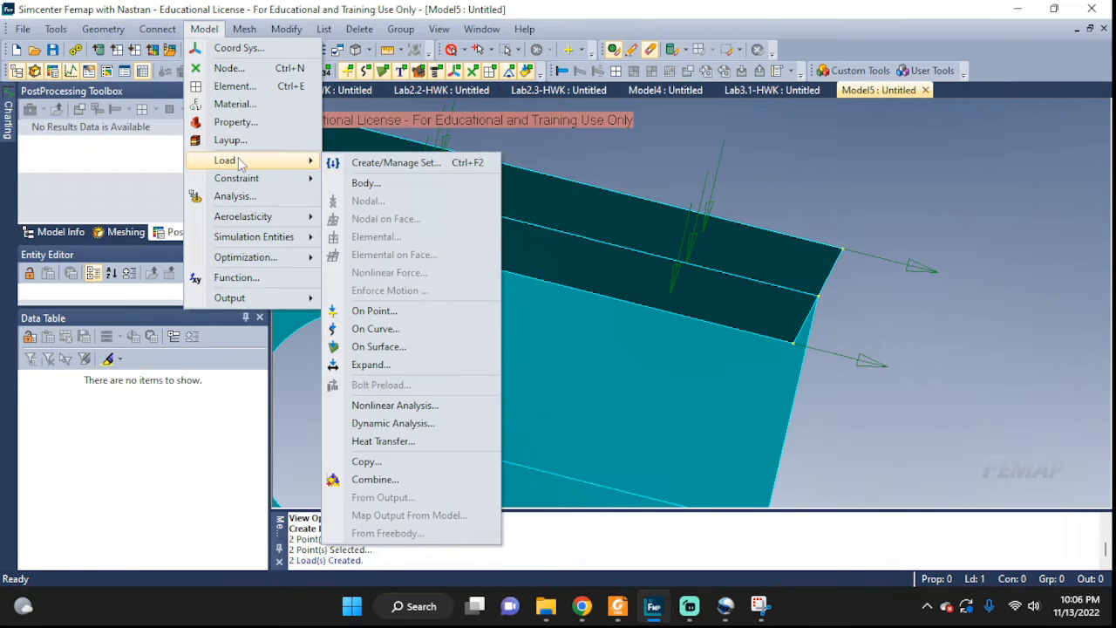
click(370, 311)
scroll(830, 410, down, 1)
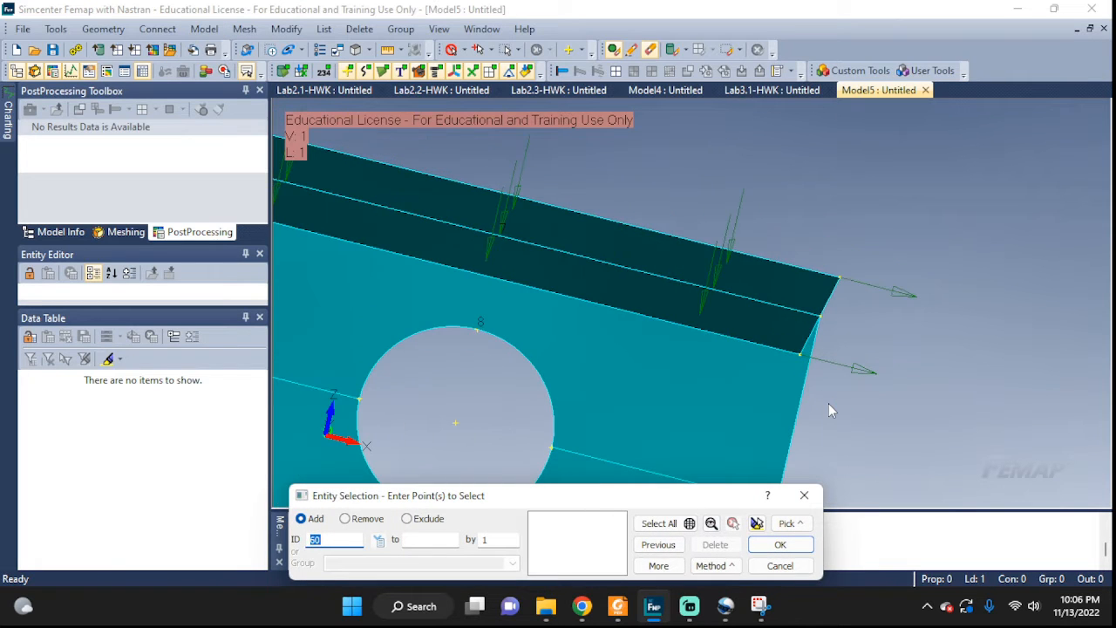
ctrl+middle_drag(828, 403, 810, 249)
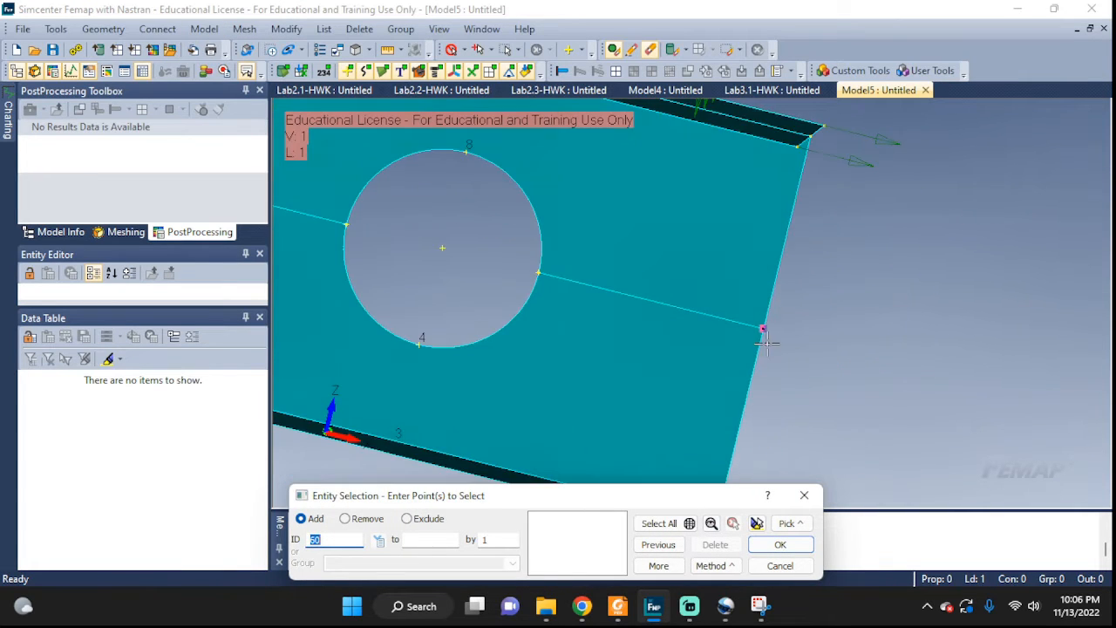
click(763, 328)
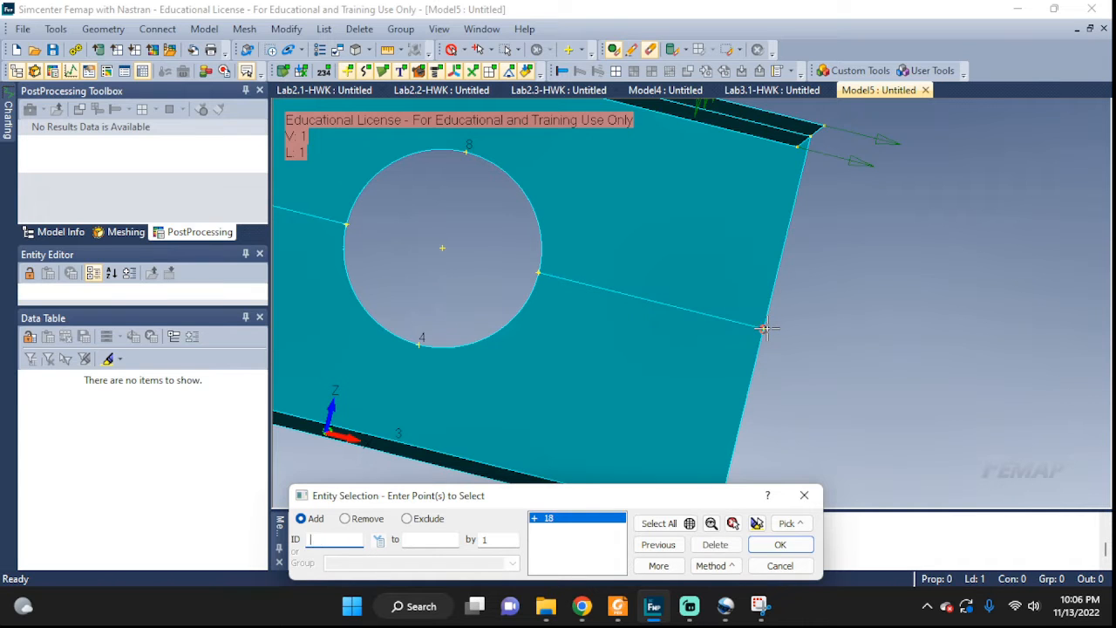
click(781, 544)
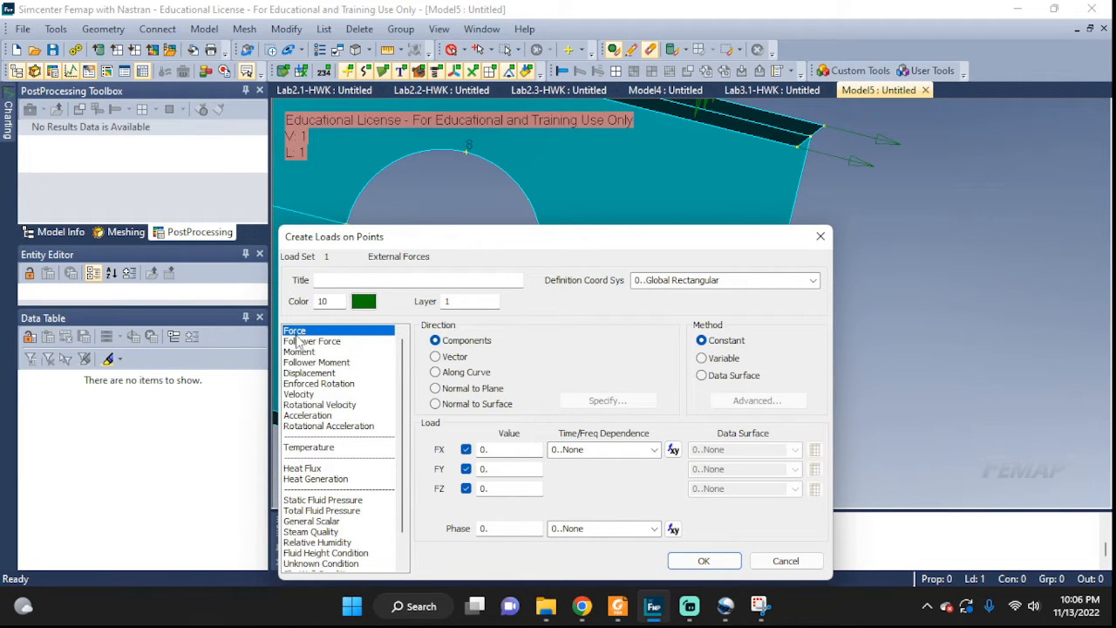
- Create a Moment load titled "middle moment" on the selected point with MX set to 50
click(299, 352)
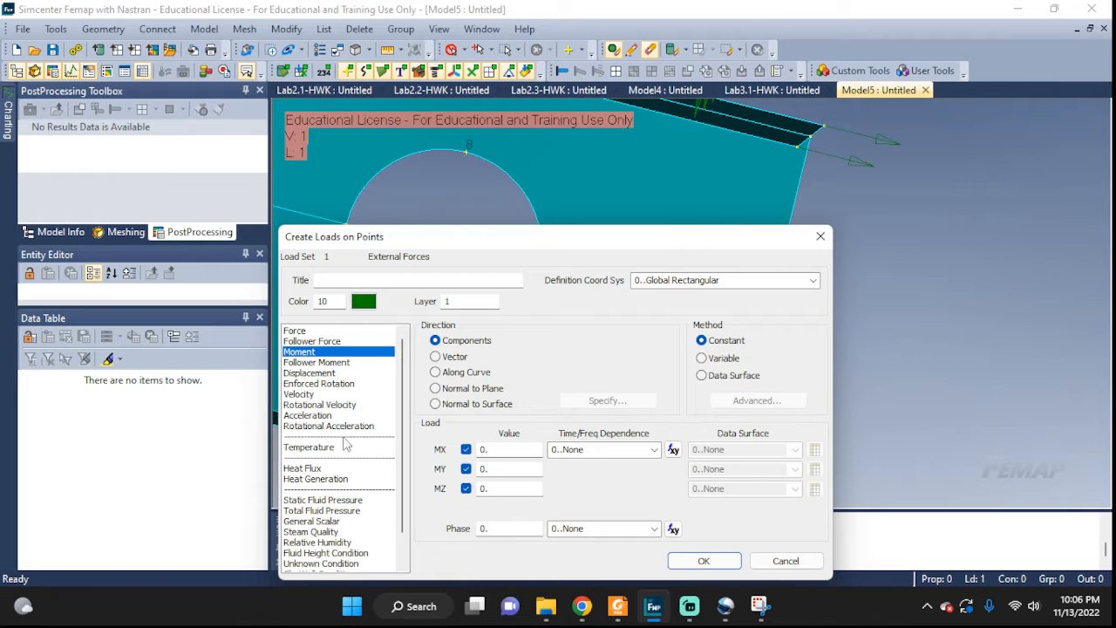
click(381, 280)
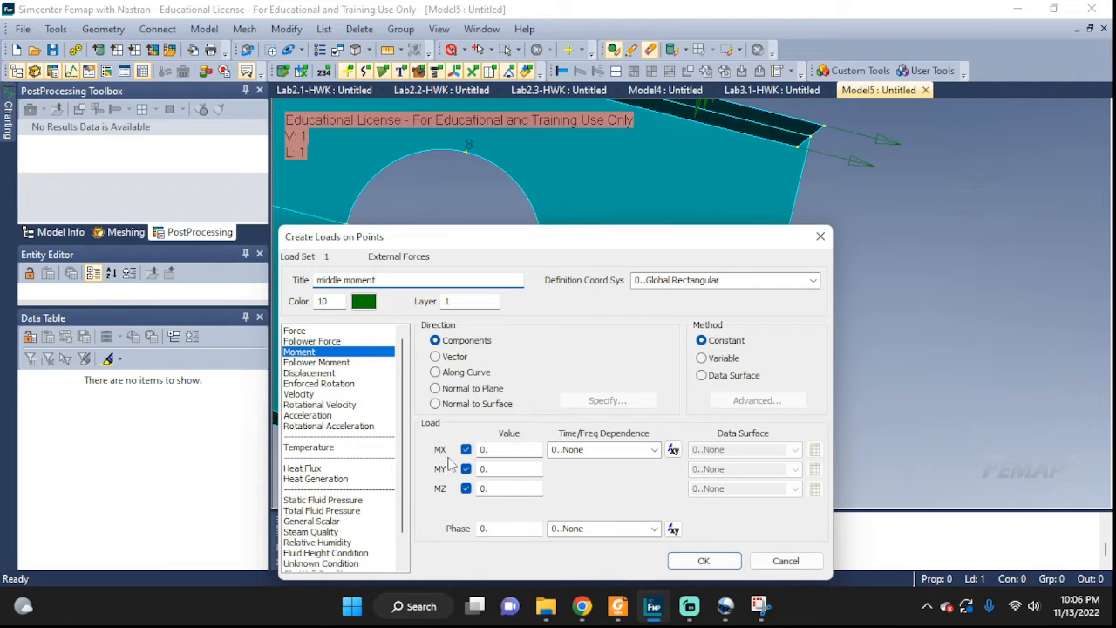
drag(543, 244, 630, 128)
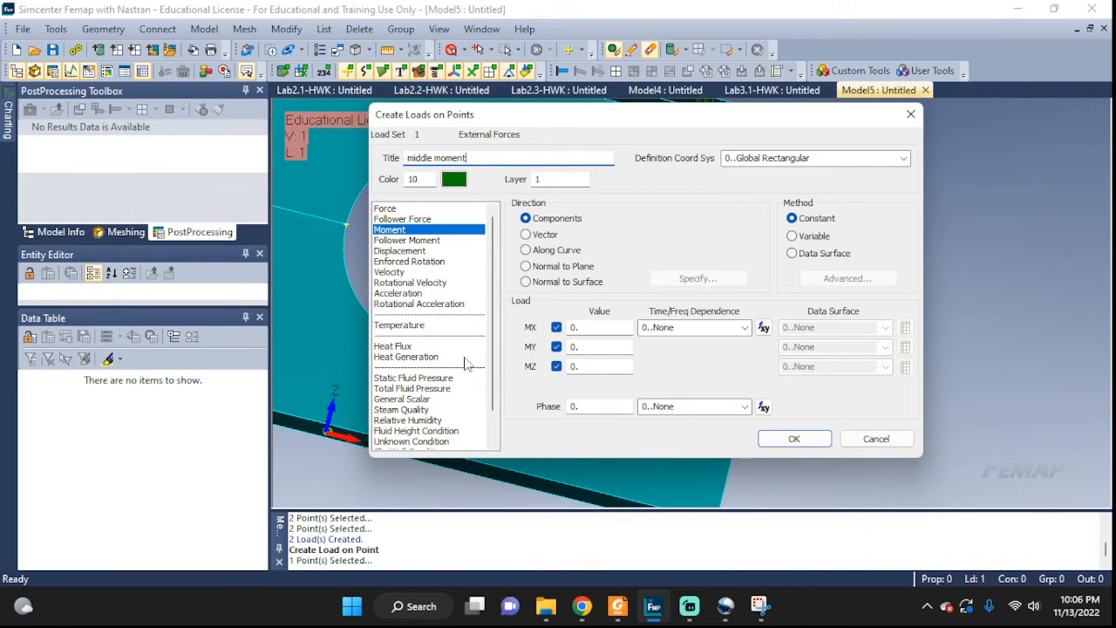
drag(622, 126, 419, 161)
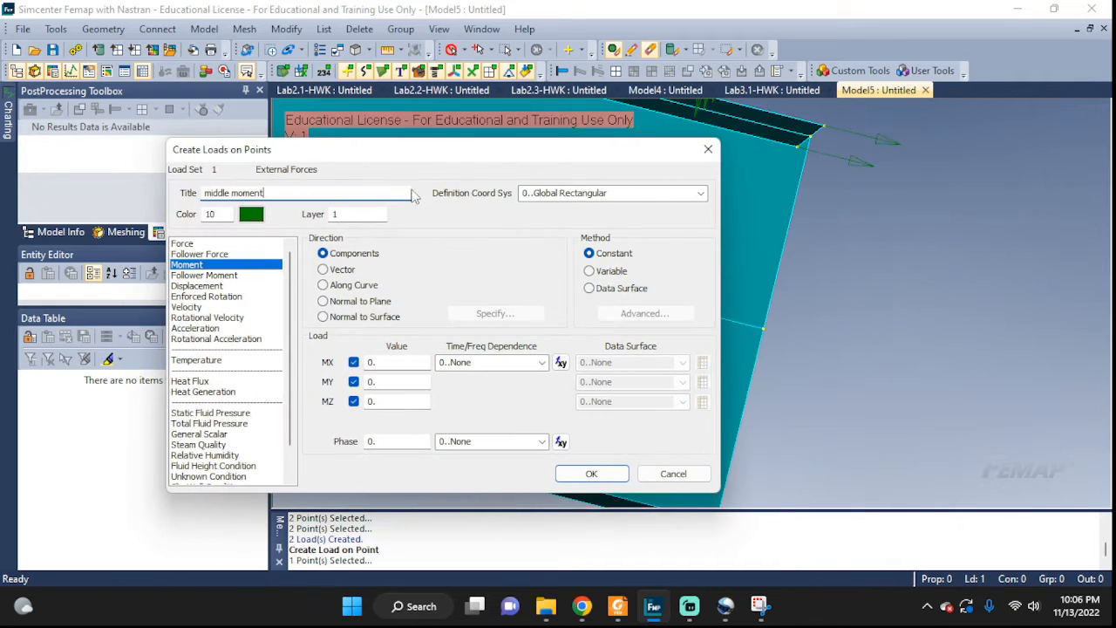
click(372, 363)
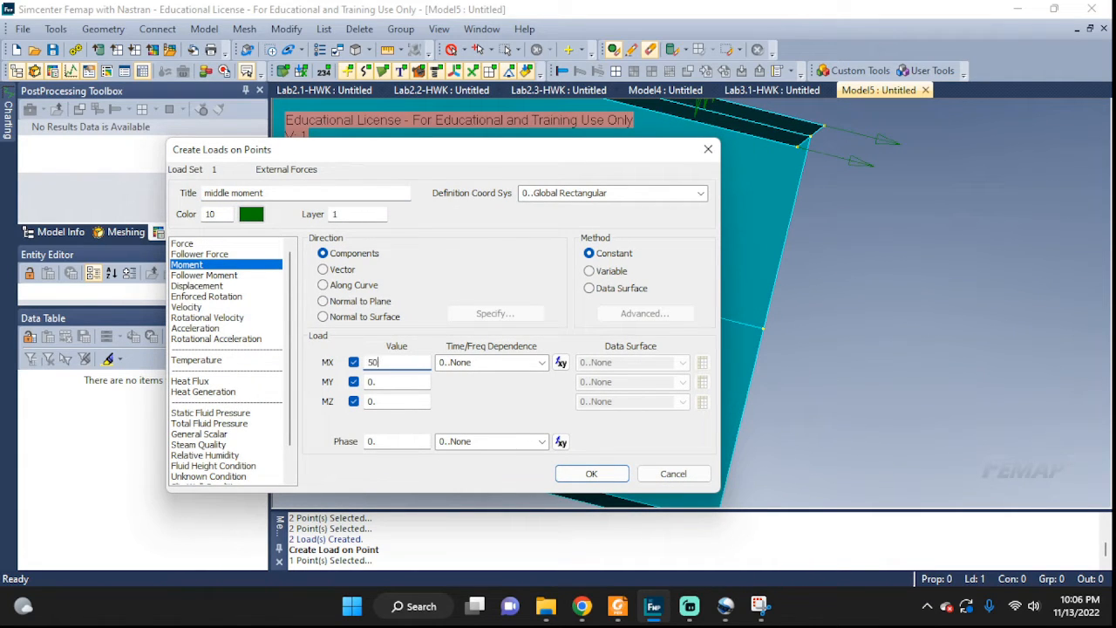
click(592, 474)
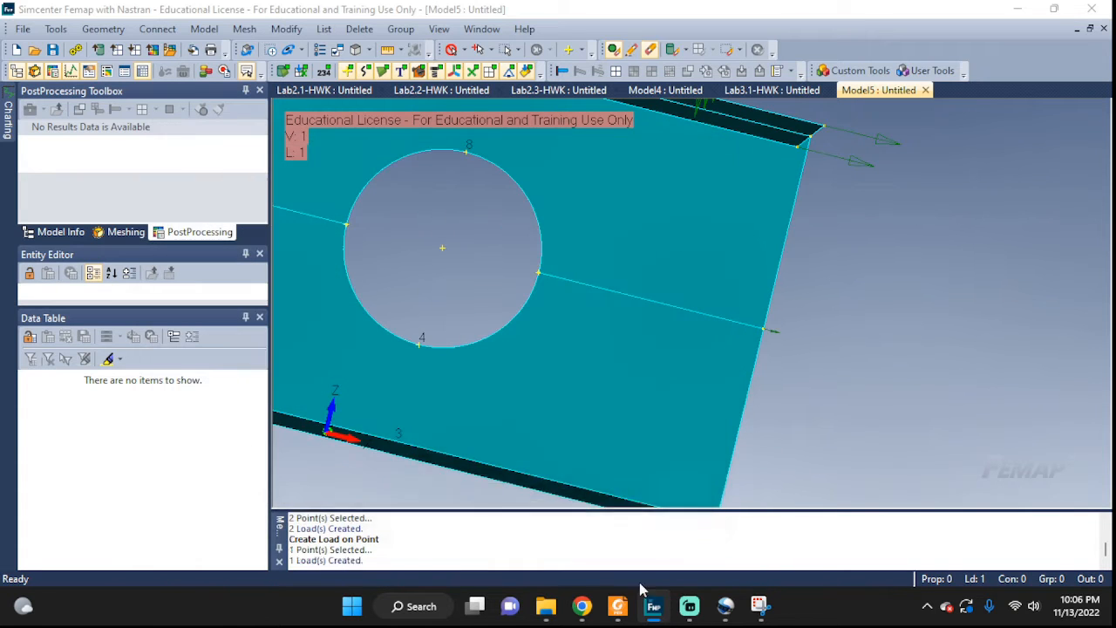
- Compare the moment arrow on the web's end edge with the force arrows at the upper flange corners
scroll(781, 336, up, 5)
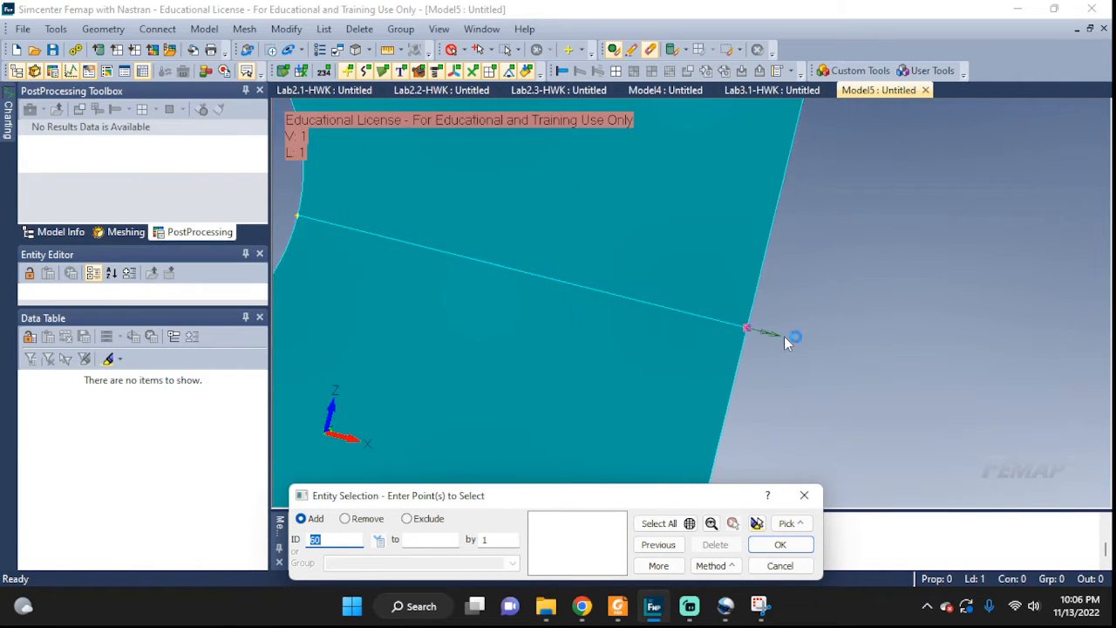
scroll(784, 337, up, 3)
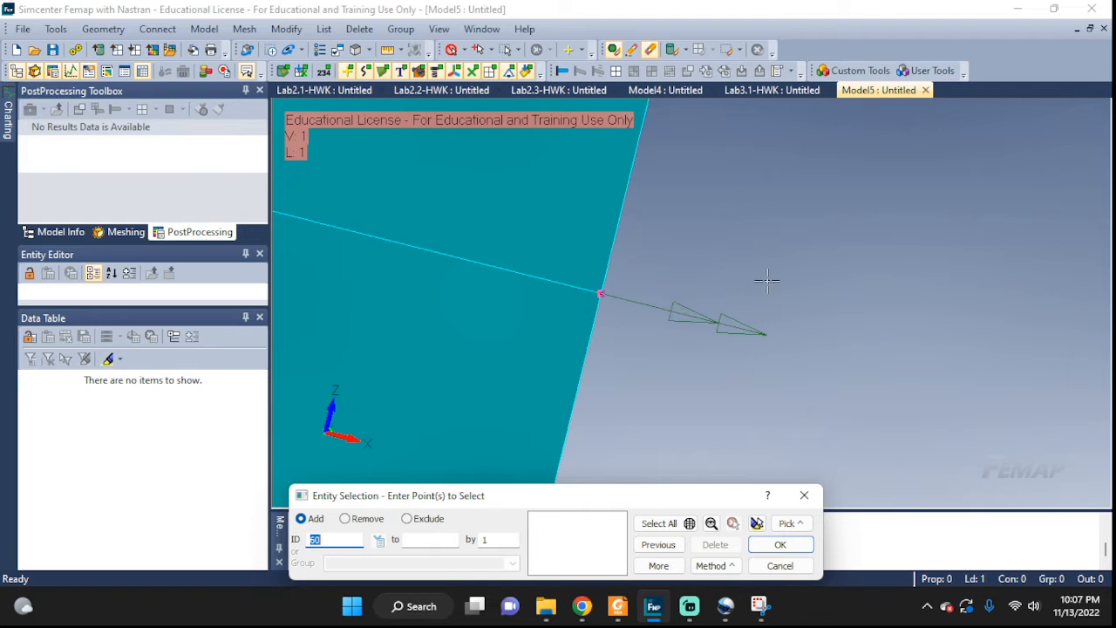
scroll(768, 281, down, 3)
ctrl+middle_drag(775, 276, 765, 503)
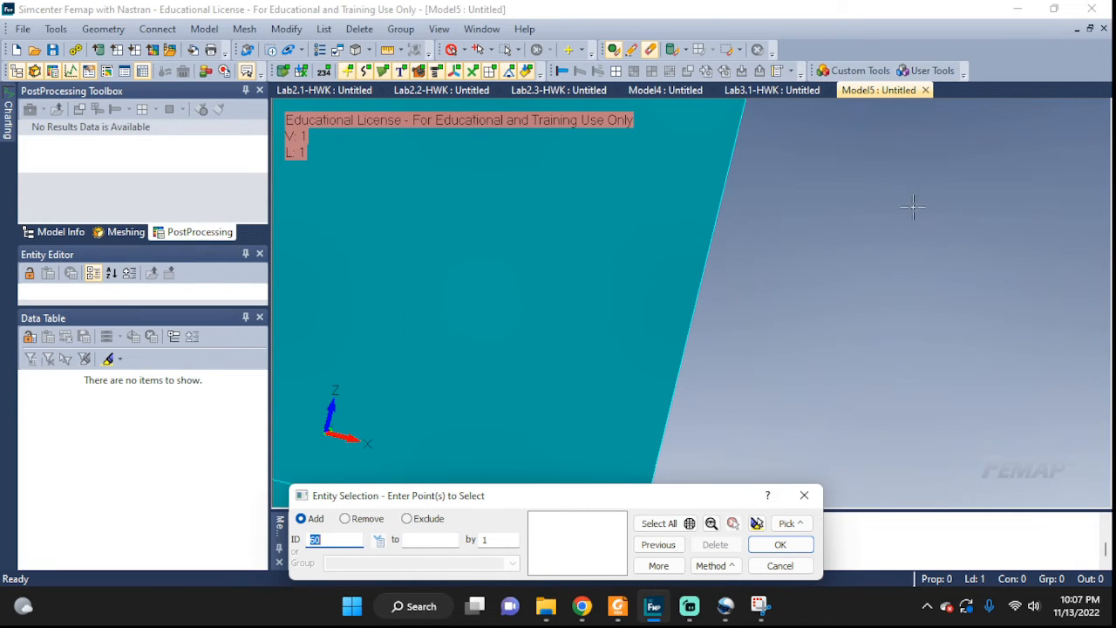
ctrl+middle_drag(872, 204, 852, 314)
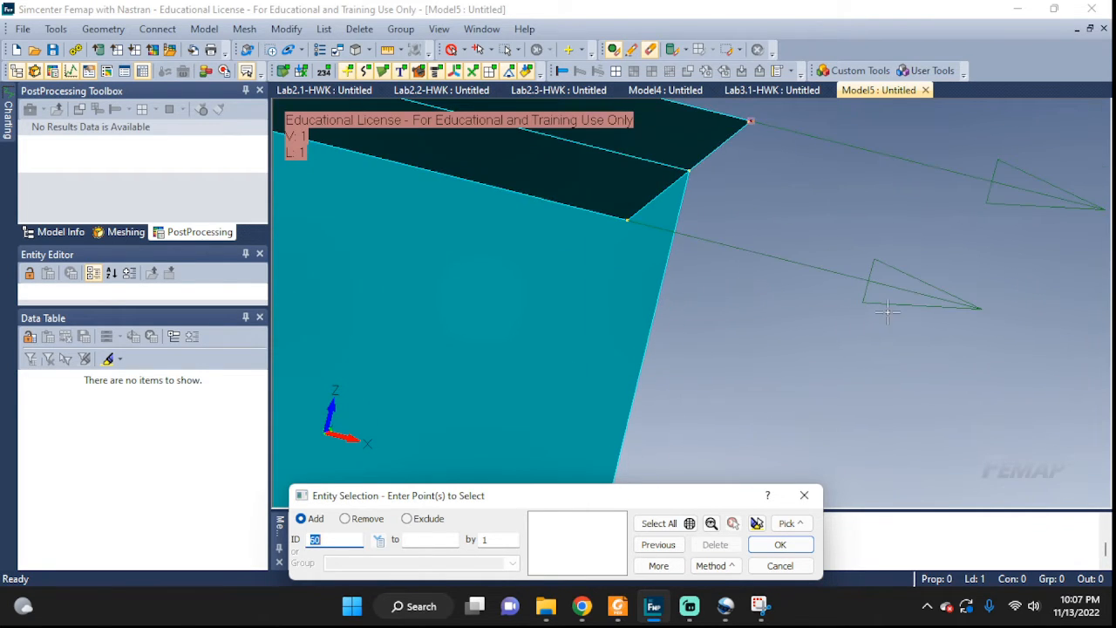
scroll(879, 320, up, 1)
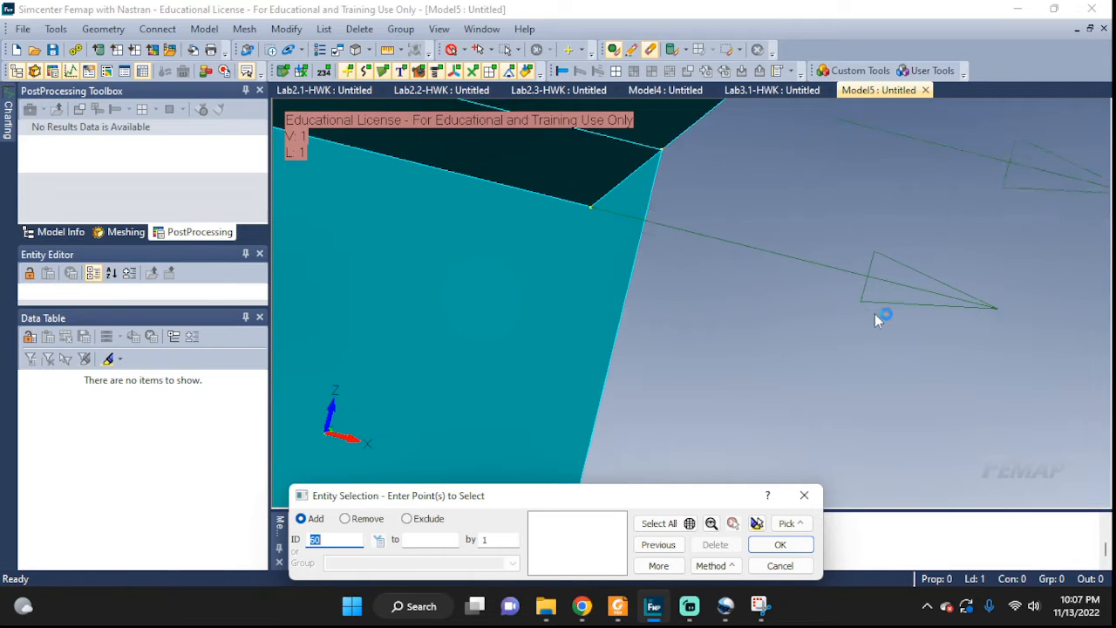
scroll(876, 319, down, 3)
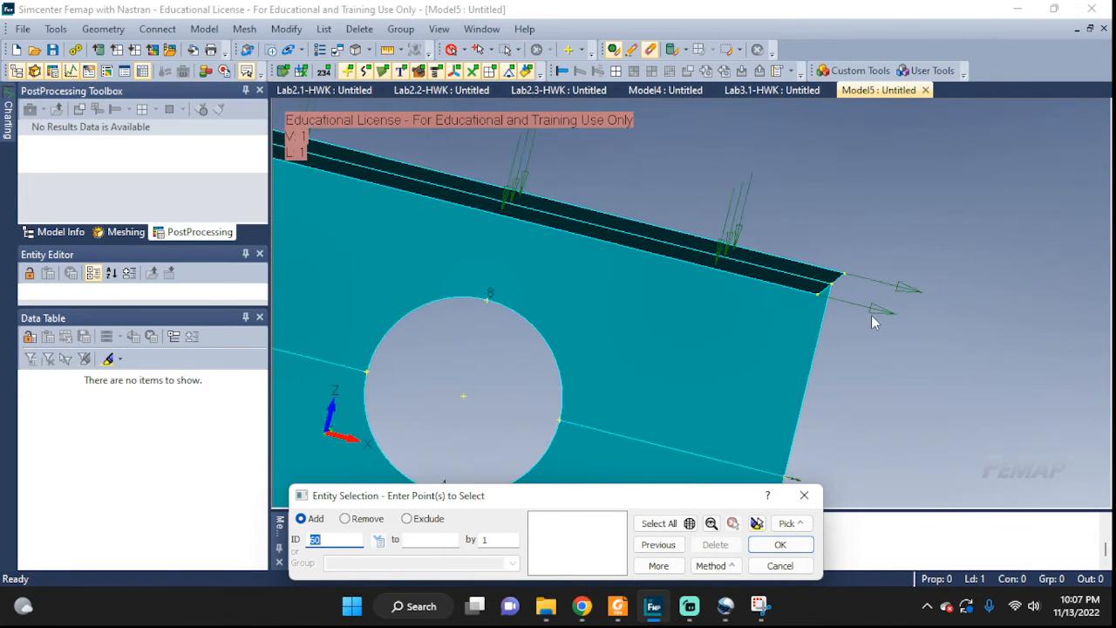
ctrl+middle_drag(877, 400, 834, 285)
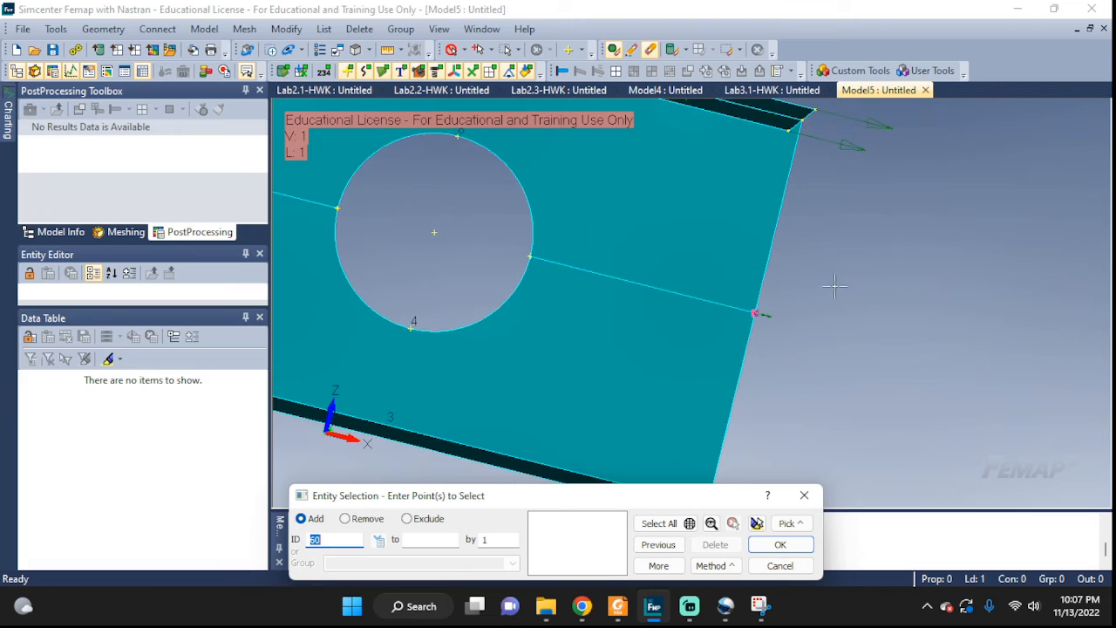
- Select point 18 on the web's end edge again for another point load
scroll(760, 307, up, 2)
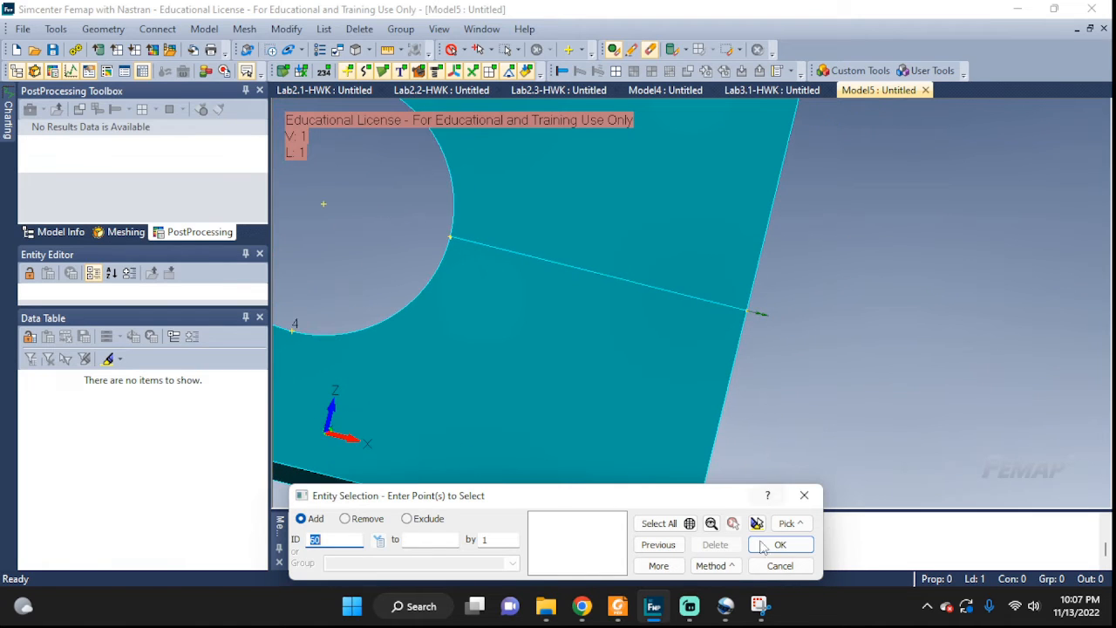
click(293, 329)
click(745, 309)
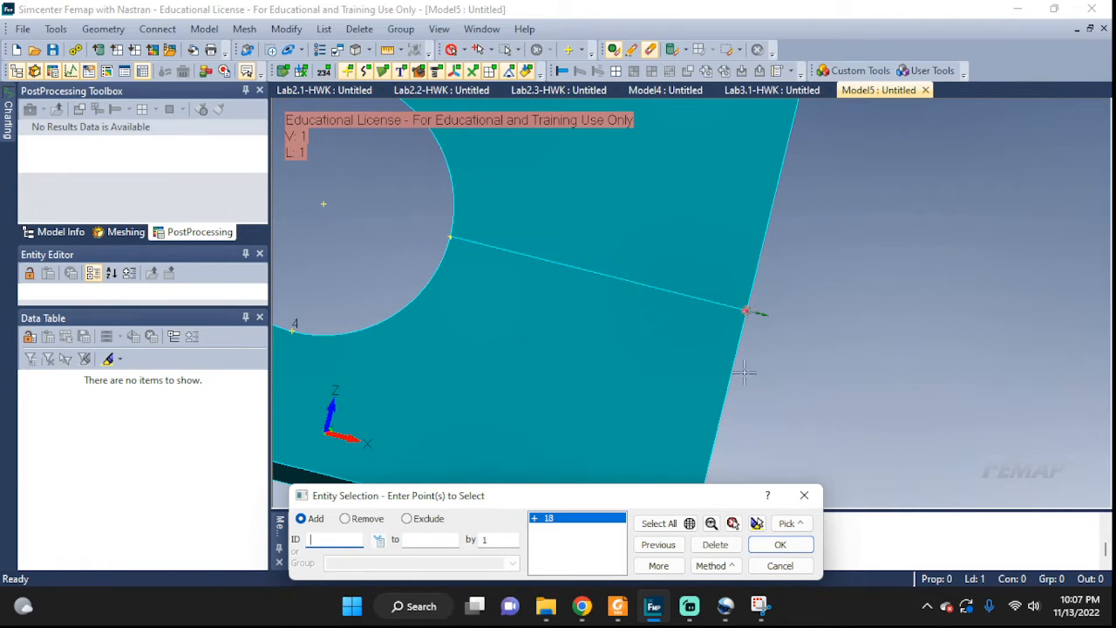
click(757, 544)
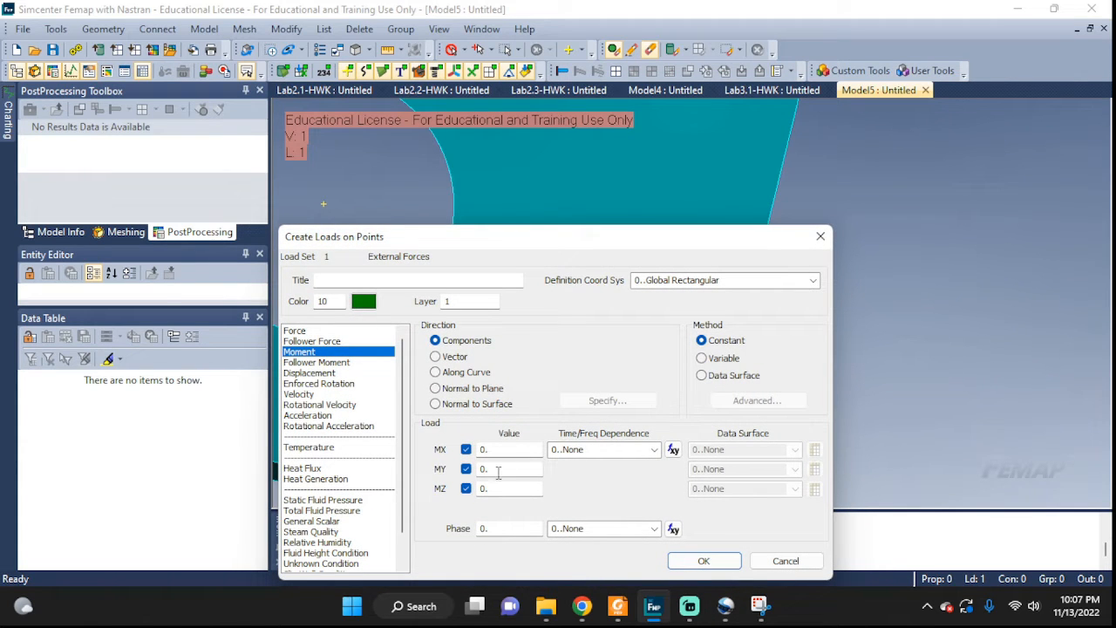
- Set MY and MZ to 100, title the moment load "second moment", create it and end the point load command
double_click(497, 471)
text(100)
key(Tab)
text(1)
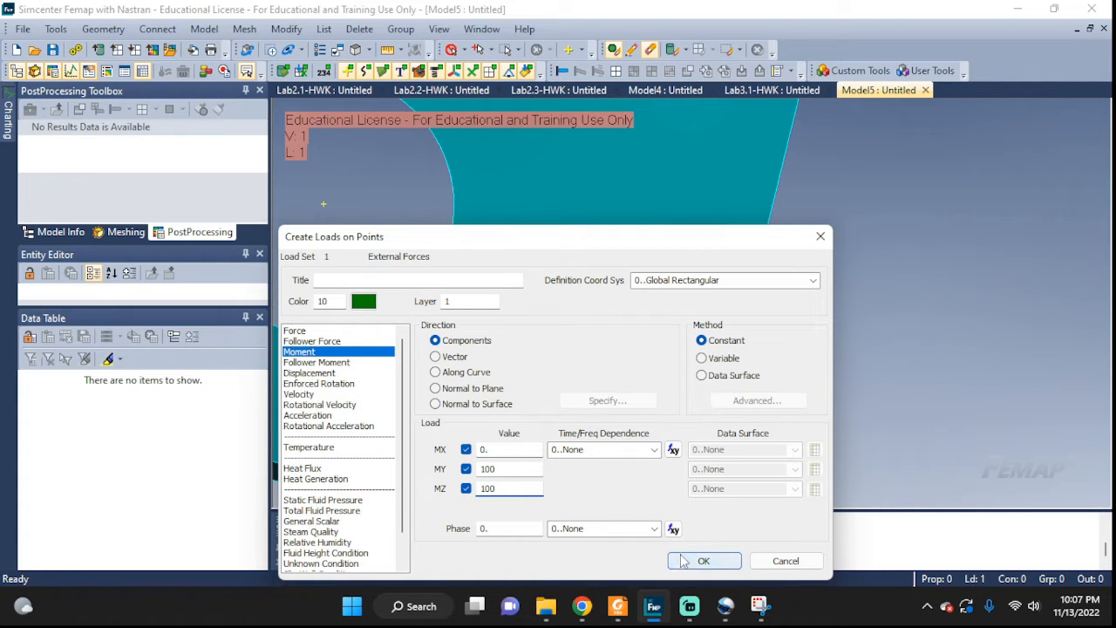
click(383, 280)
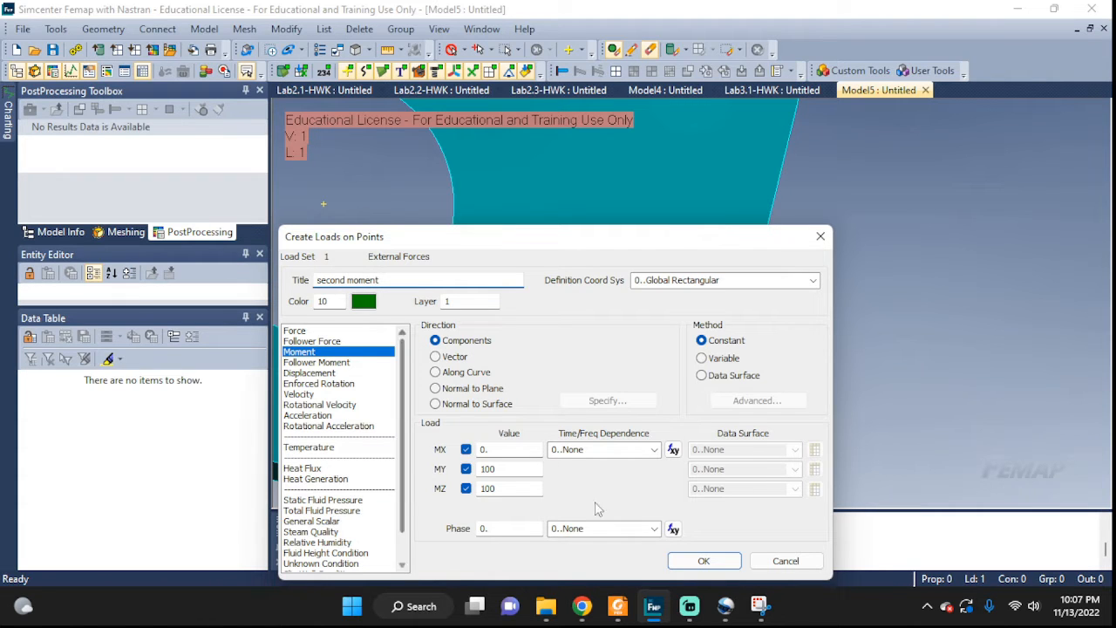
click(704, 560)
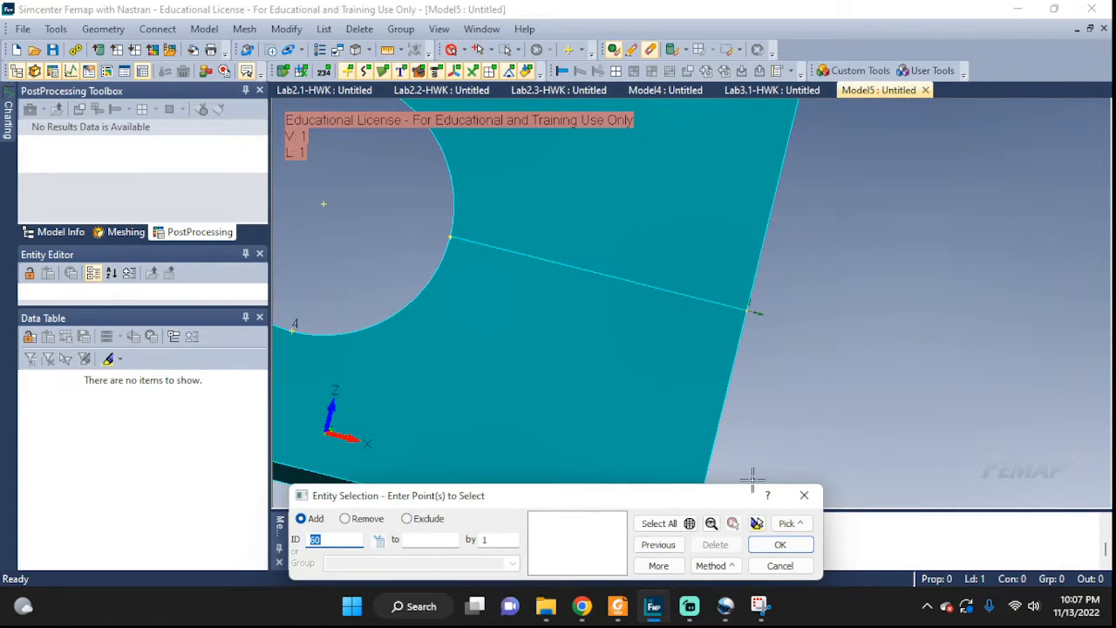
click(774, 566)
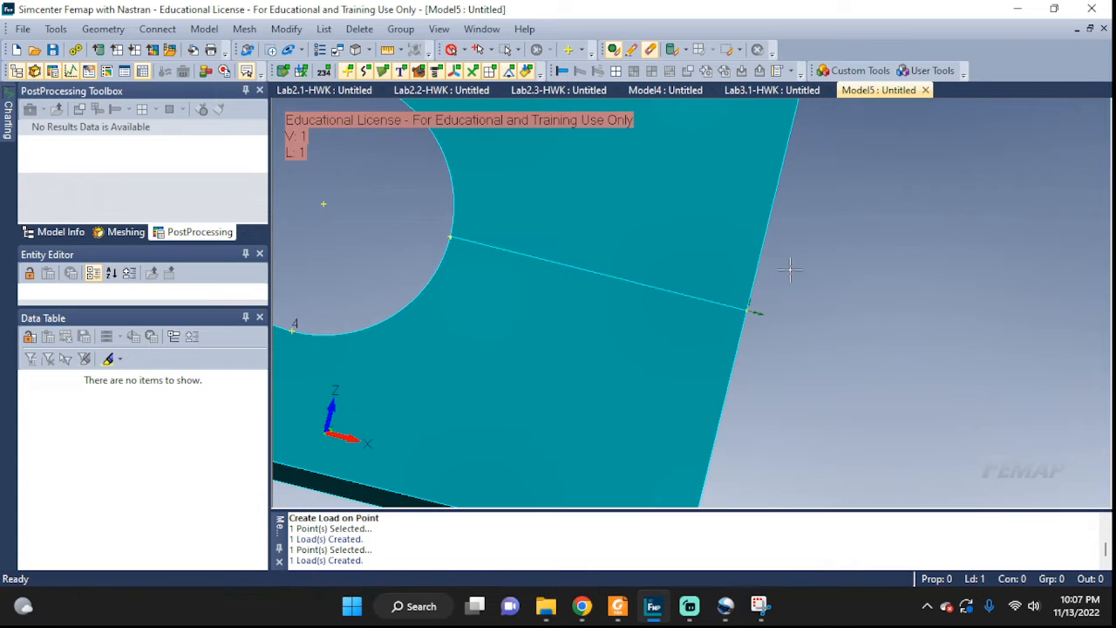
- Examine the directions of the moment arrows at the web's end and the loads on the whole beam
middle_drag(789, 296, 710, 327)
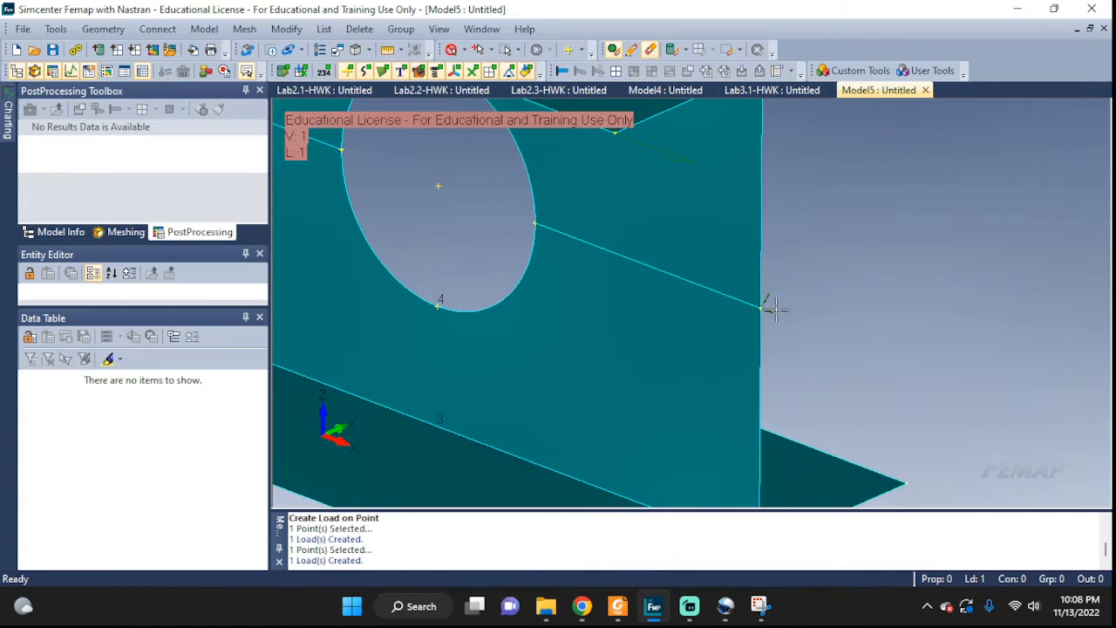
scroll(776, 309, up, 5)
scroll(778, 307, up, 5)
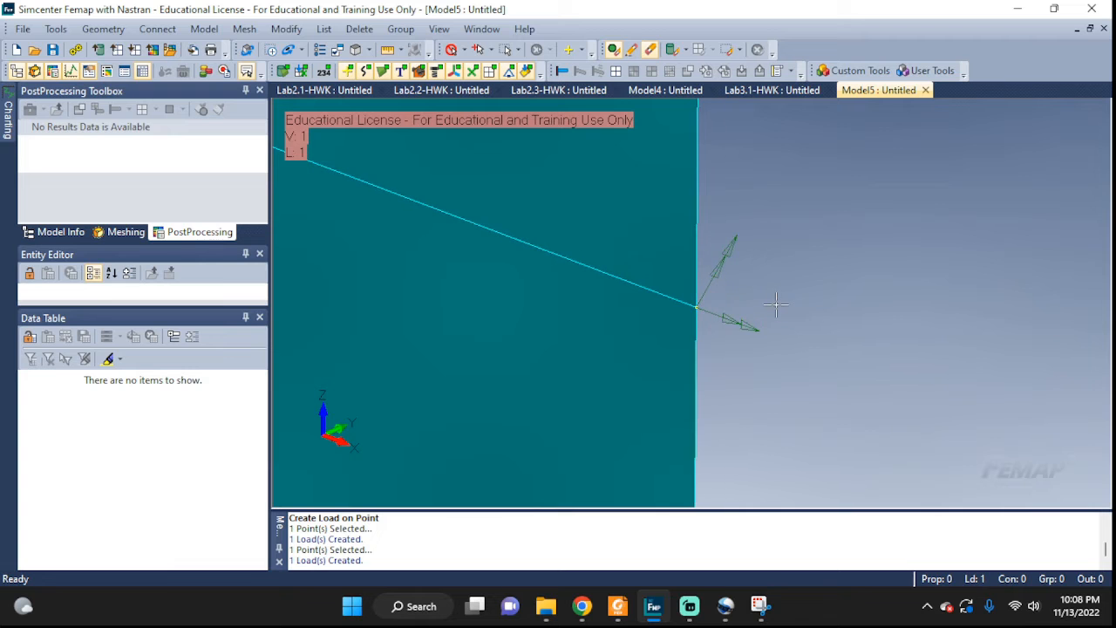
middle_drag(787, 311, 730, 332)
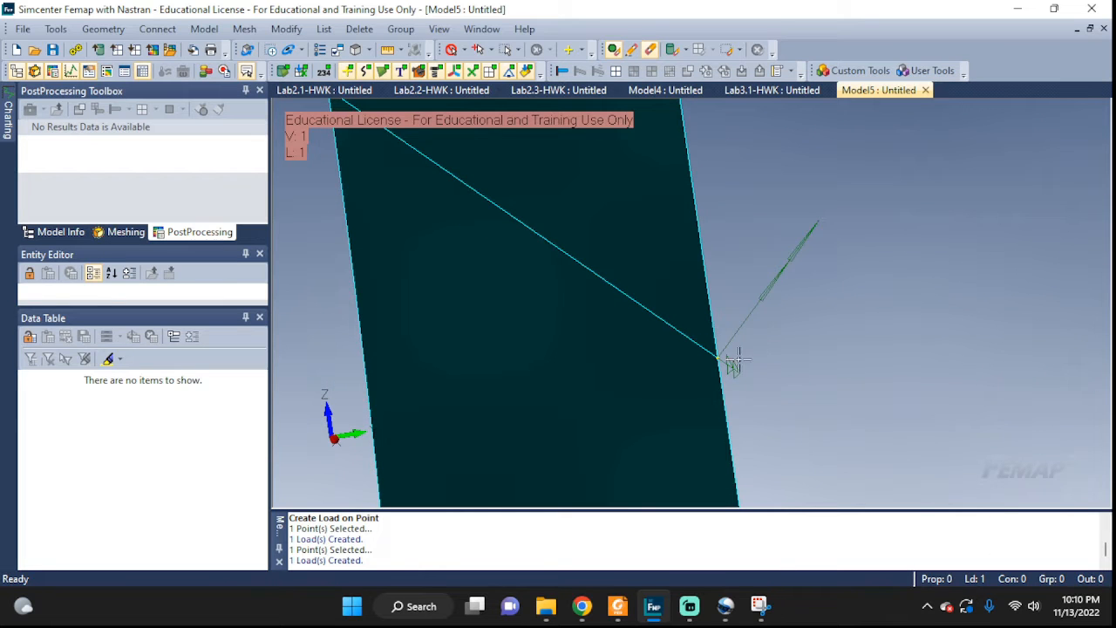
scroll(739, 360, down, 8)
scroll(738, 360, down, 10)
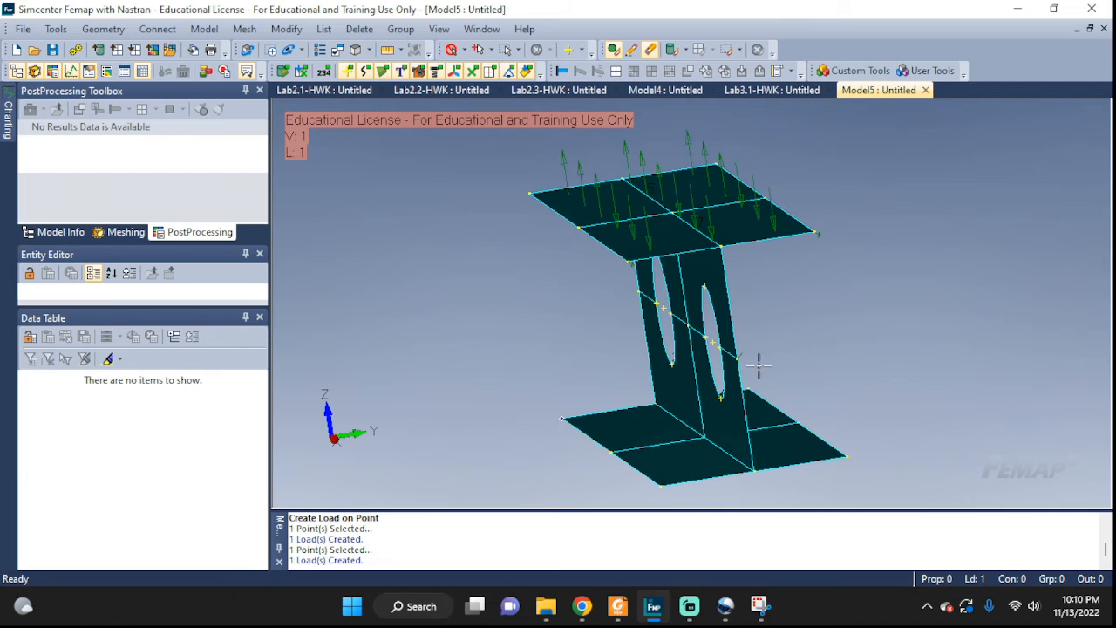
middle_drag(758, 366, 832, 373)
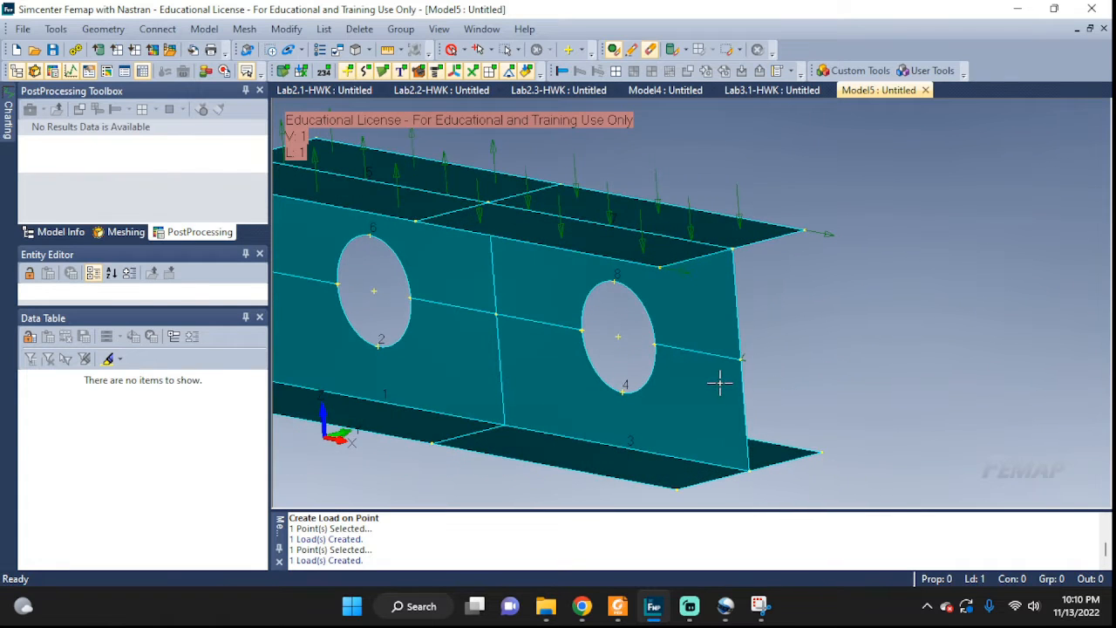
- Select the lower half of the web's end edge, curve 1, for a new load on curve
middle_drag(670, 384, 801, 357)
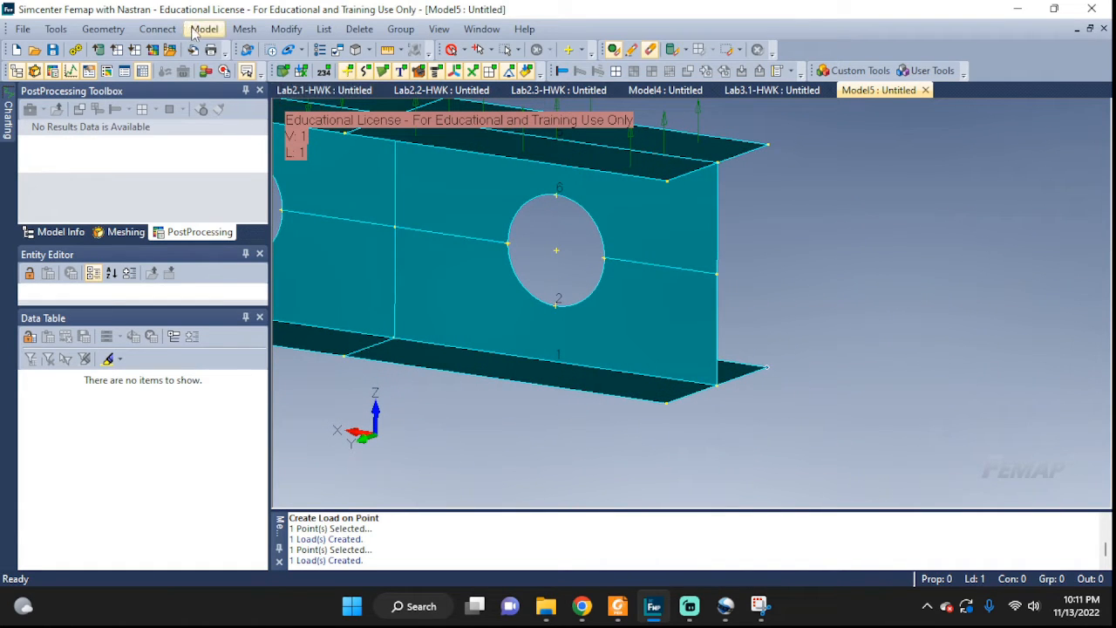
click(196, 31)
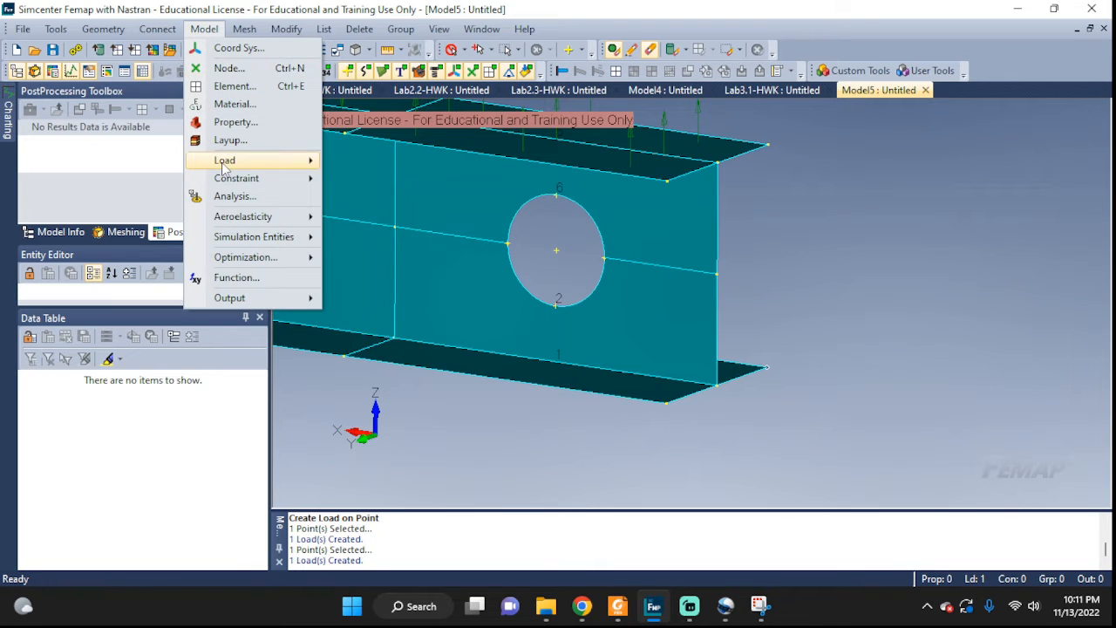
mouse_move(253, 160)
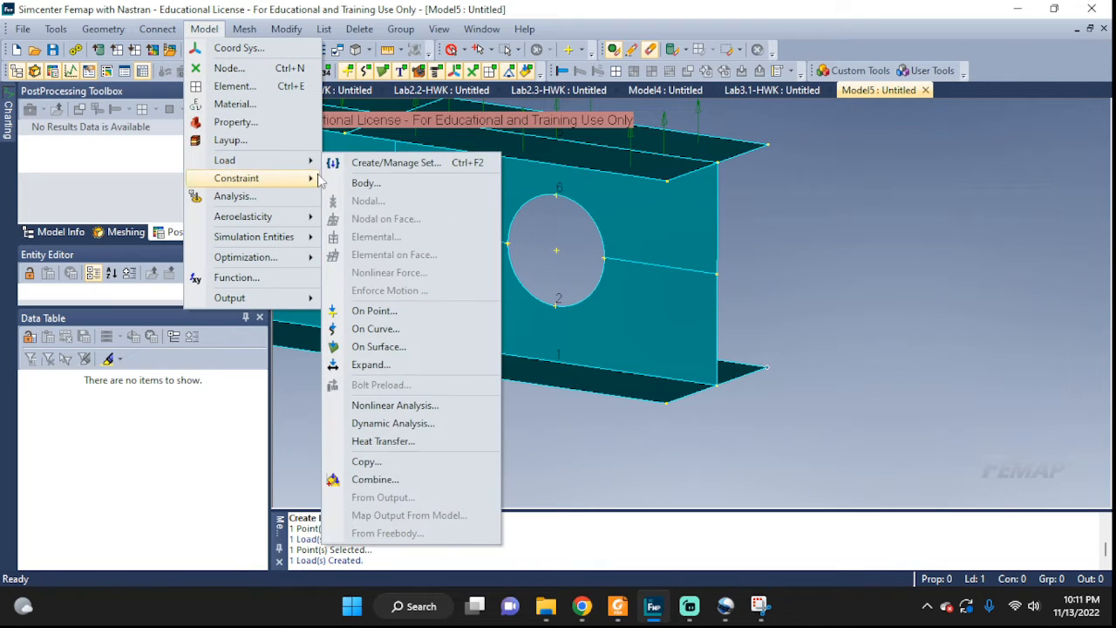
click(376, 329)
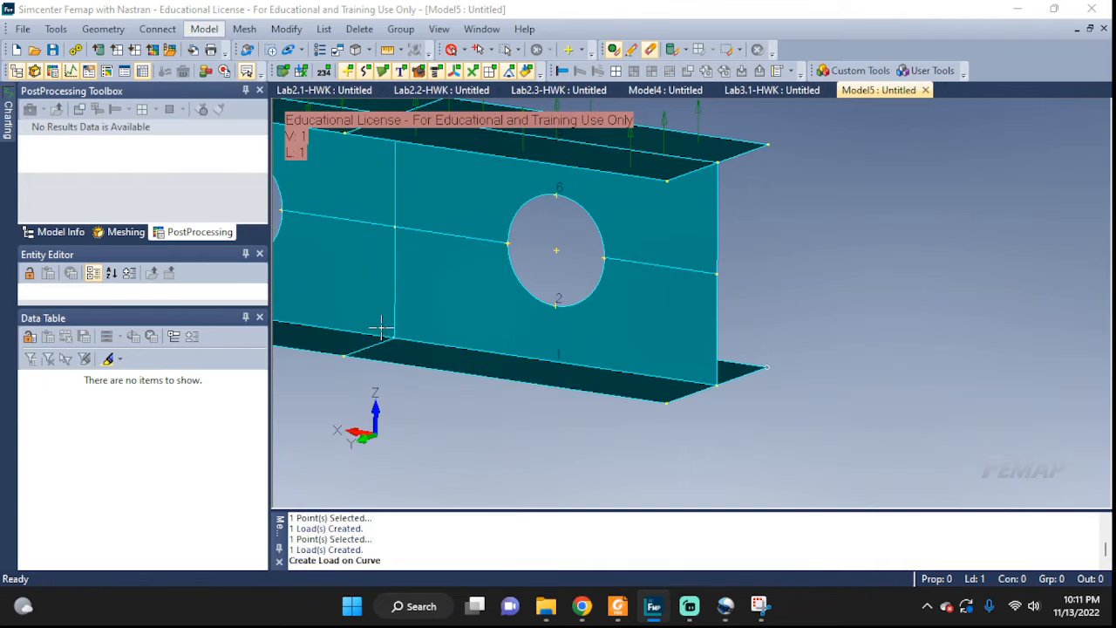
click(717, 303)
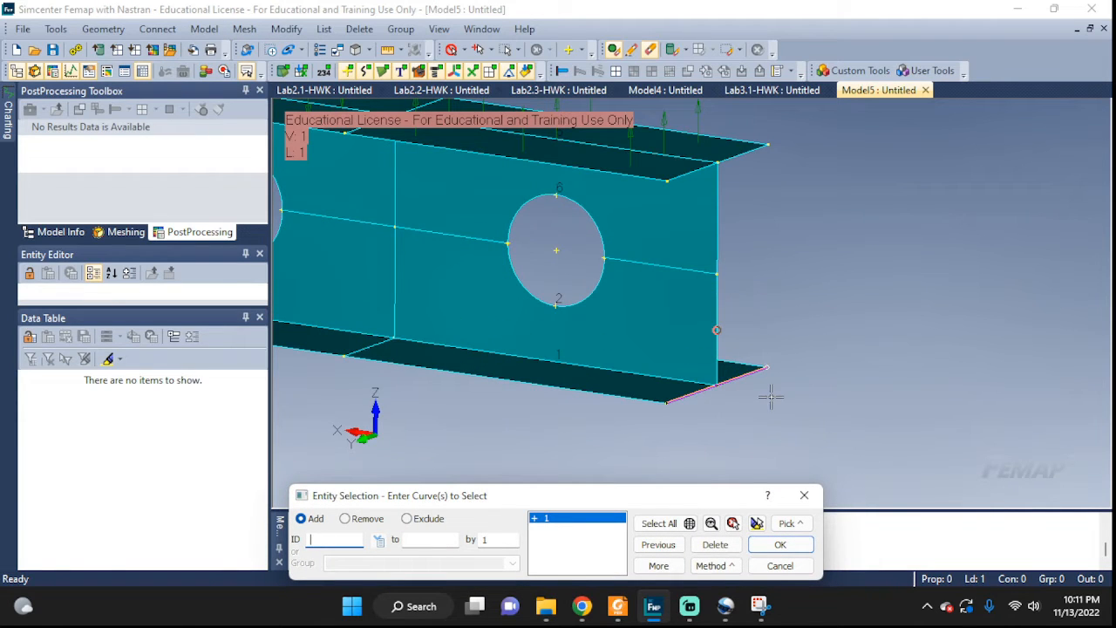
click(757, 523)
click(778, 545)
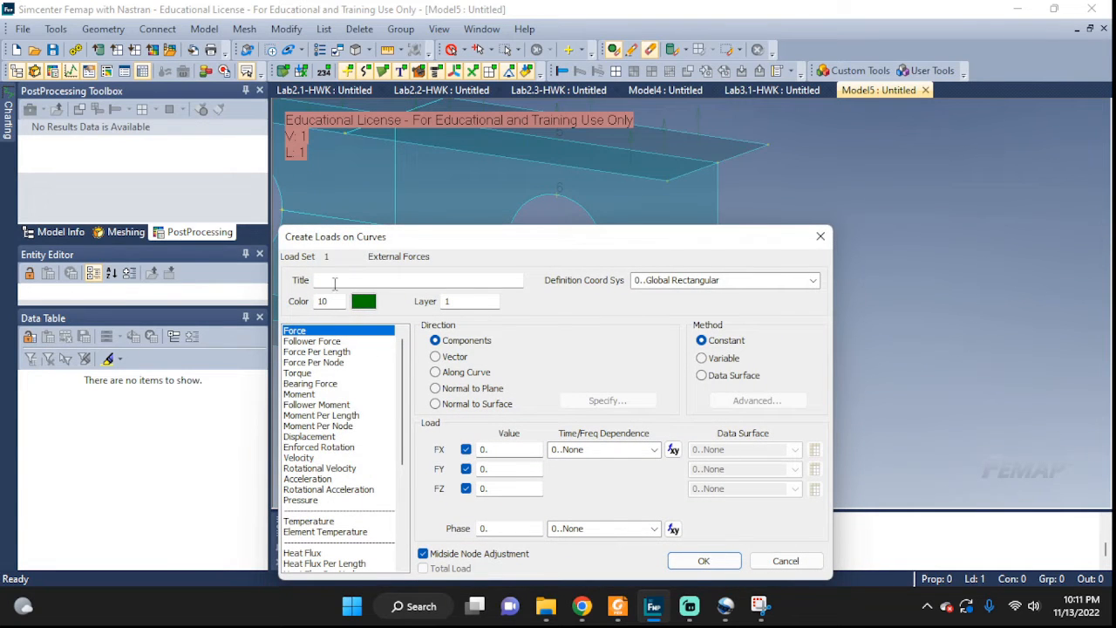
- Title the curve load "D Load1", make it a Force Per Length with an FZ component and create it
click(333, 280)
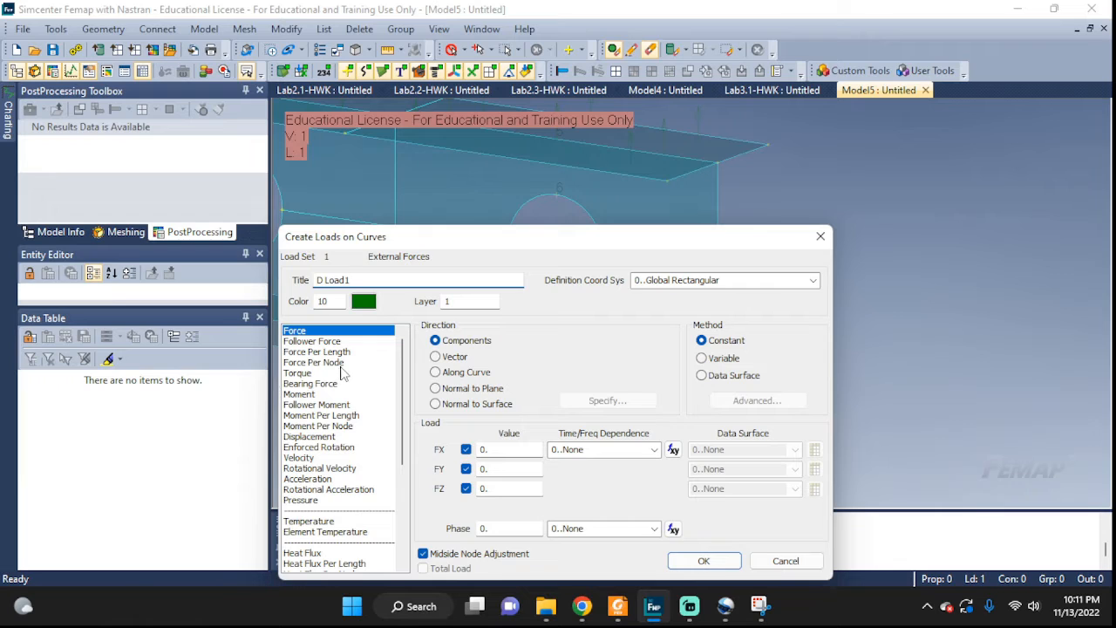
click(308, 352)
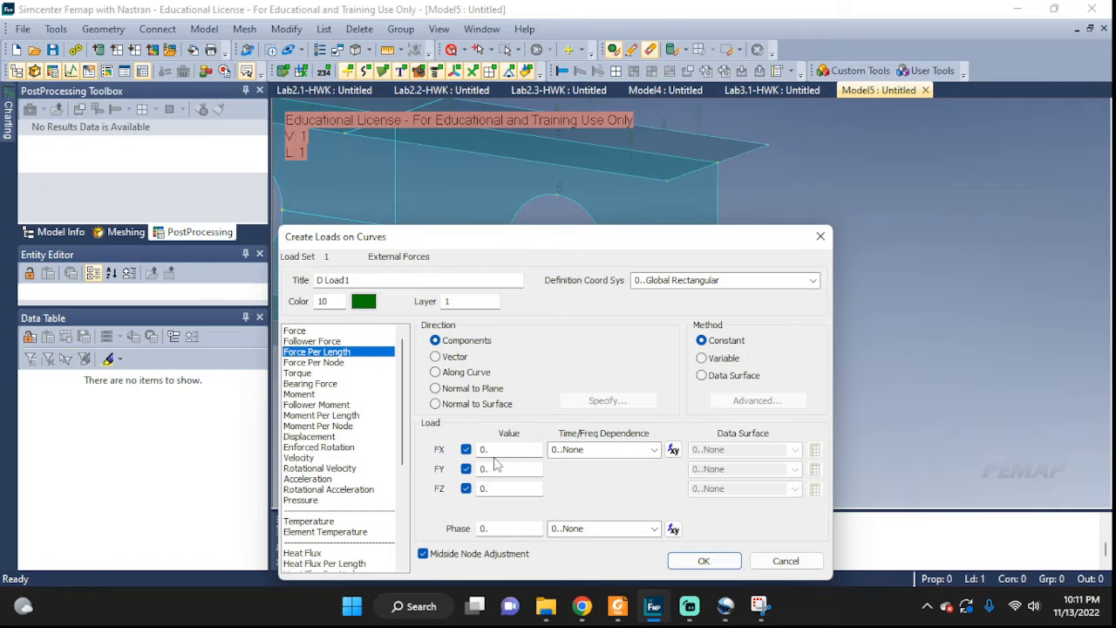
drag(611, 246, 818, 463)
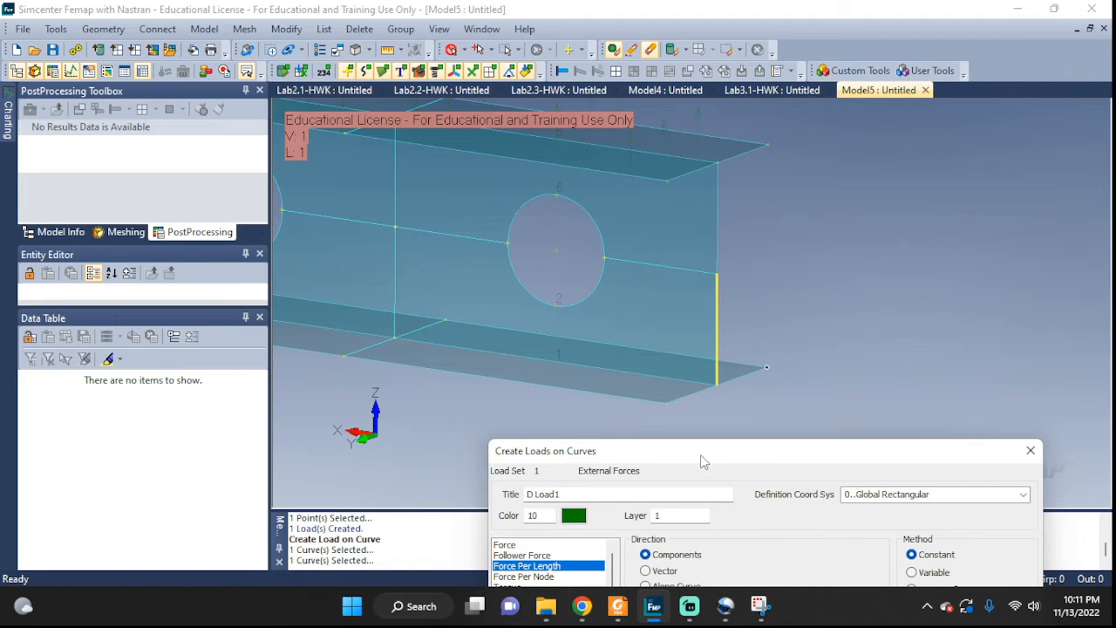
drag(702, 455, 618, 140)
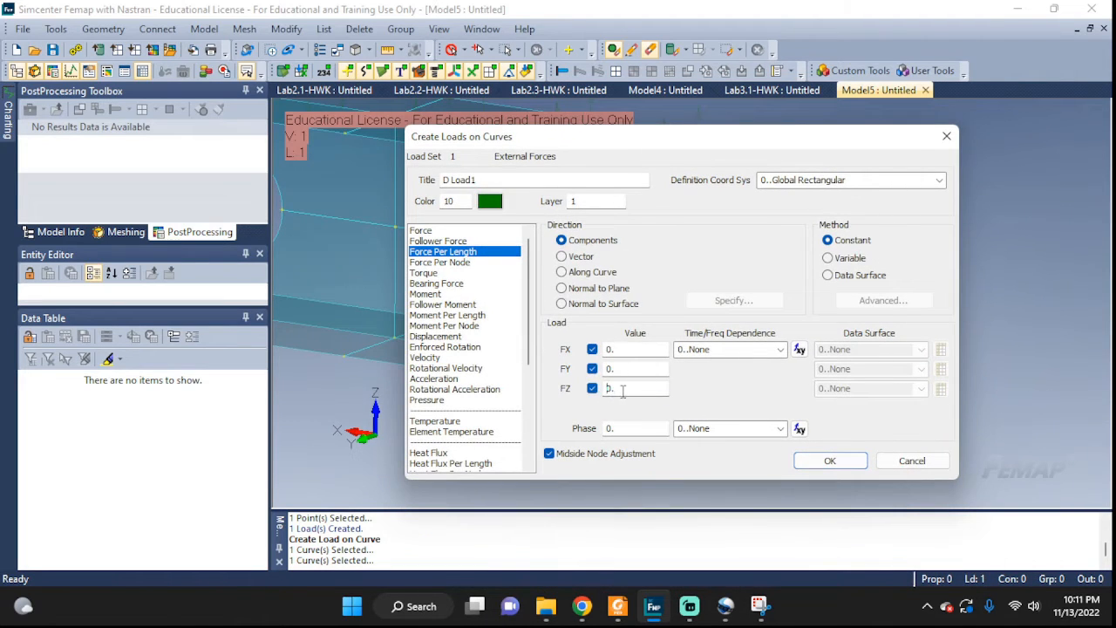
double_click(608, 388)
click(828, 466)
click(824, 462)
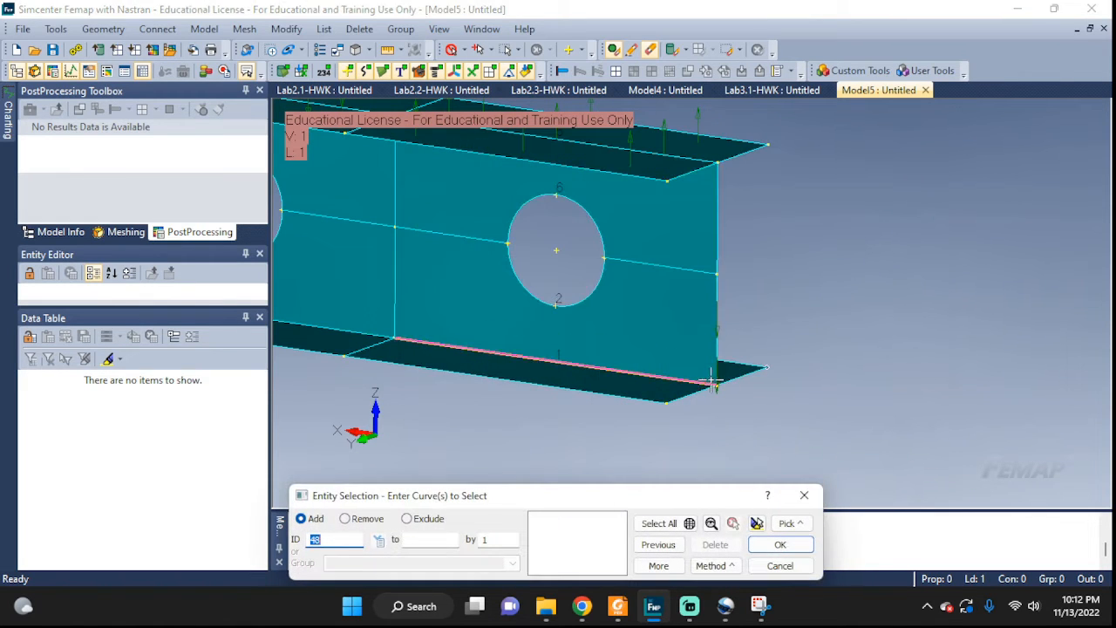
- Examine the direction and extent of the distributed load arrows along the web's lower end edge
scroll(746, 314, up, 6)
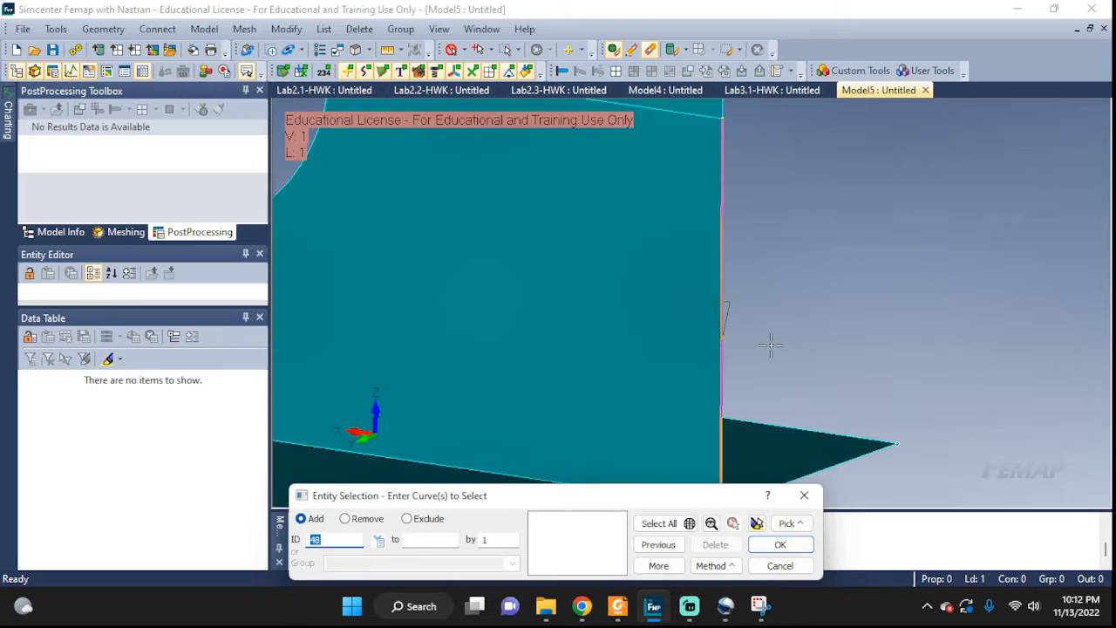
scroll(715, 262, down, 1)
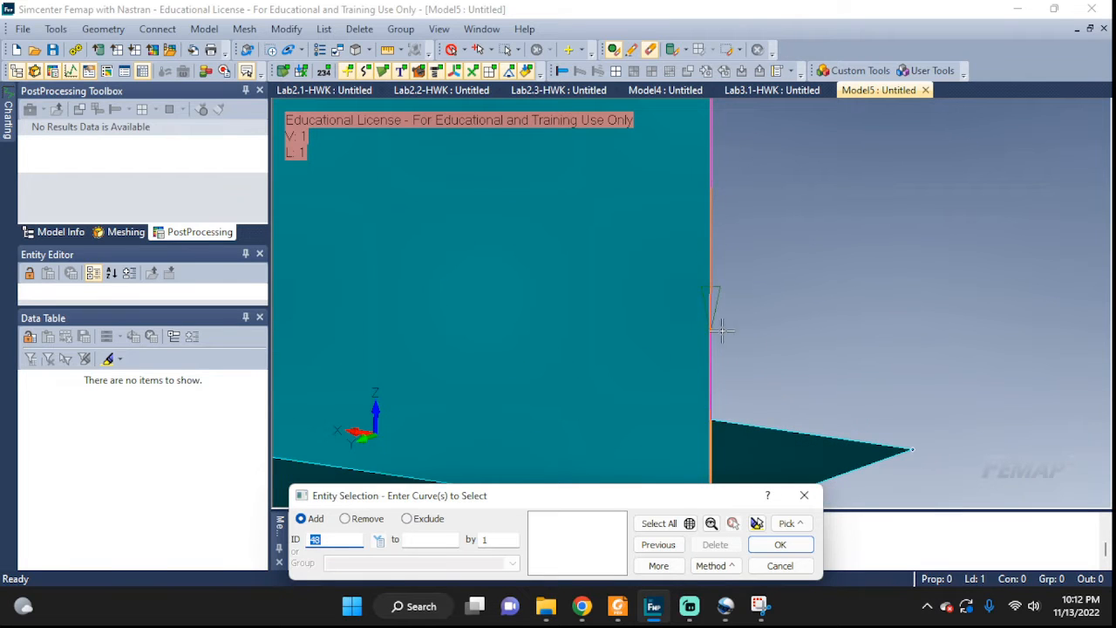
ctrl+middle_drag(779, 389, 814, 155)
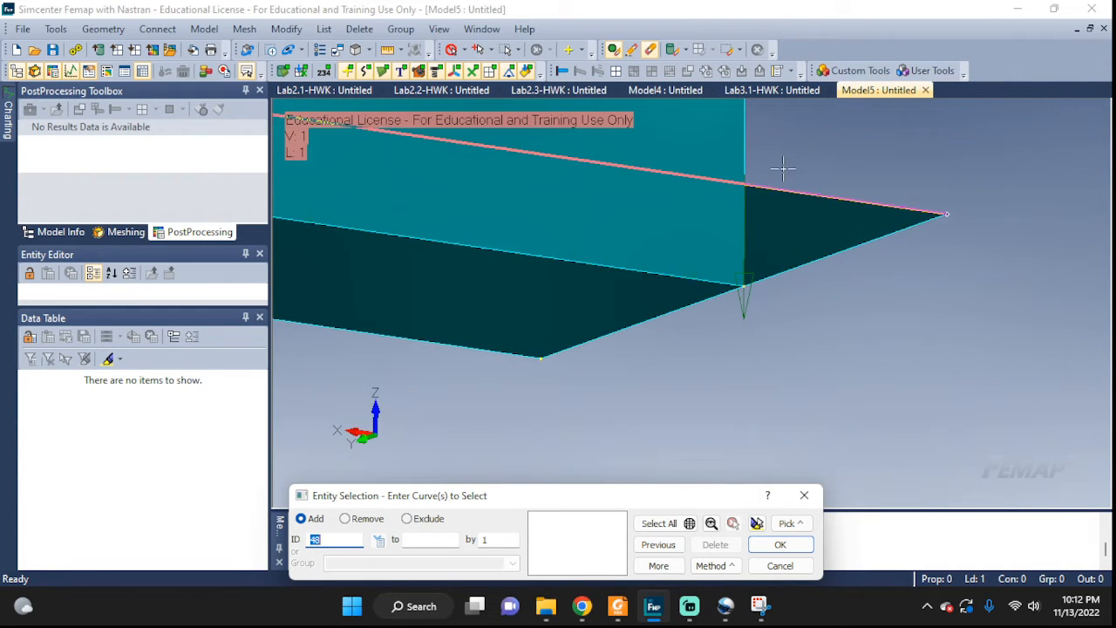
middle_drag(850, 399, 931, 264)
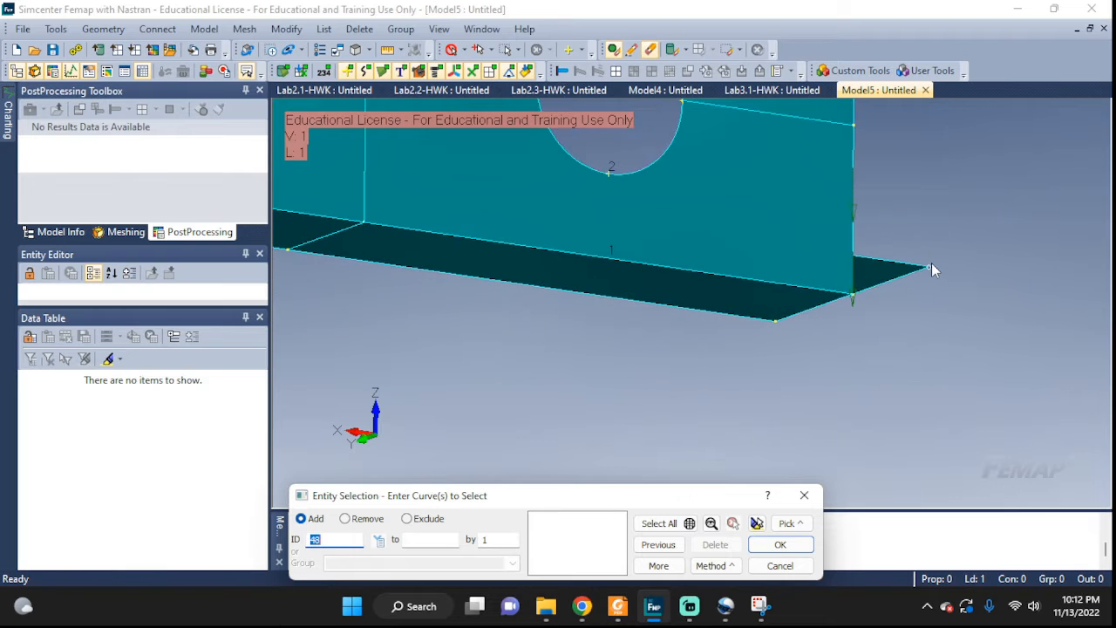
middle_drag(965, 203, 907, 311)
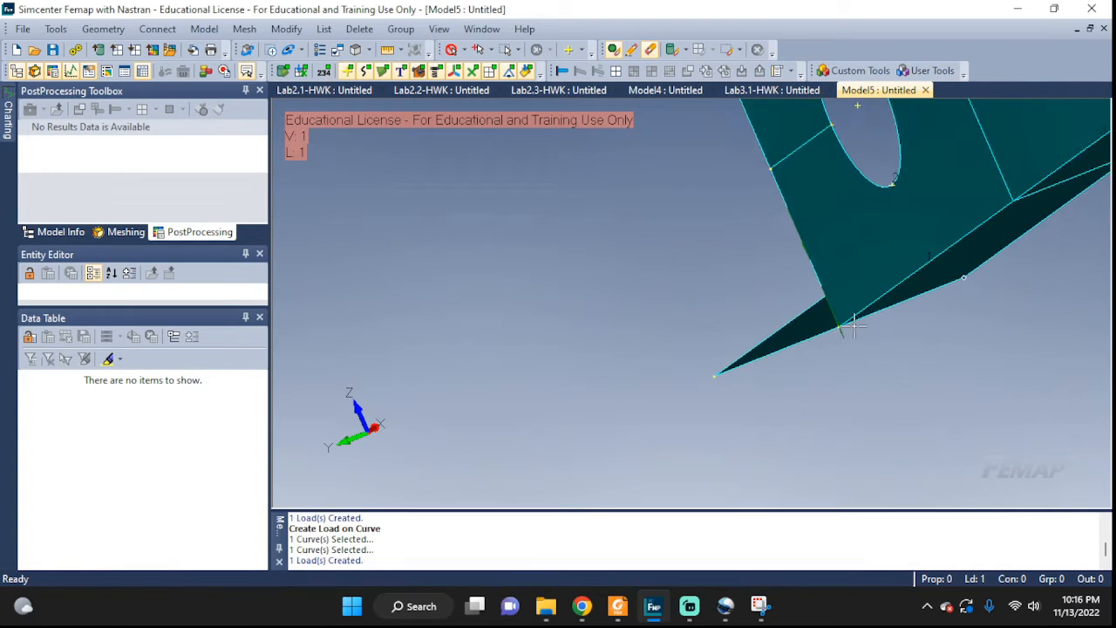
mouse_move(854, 327)
middle_down()
mouse_move(735, 394)
mouse_move(733, 366)
mouse_move(874, 322)
mouse_move(864, 329)
middle_up()
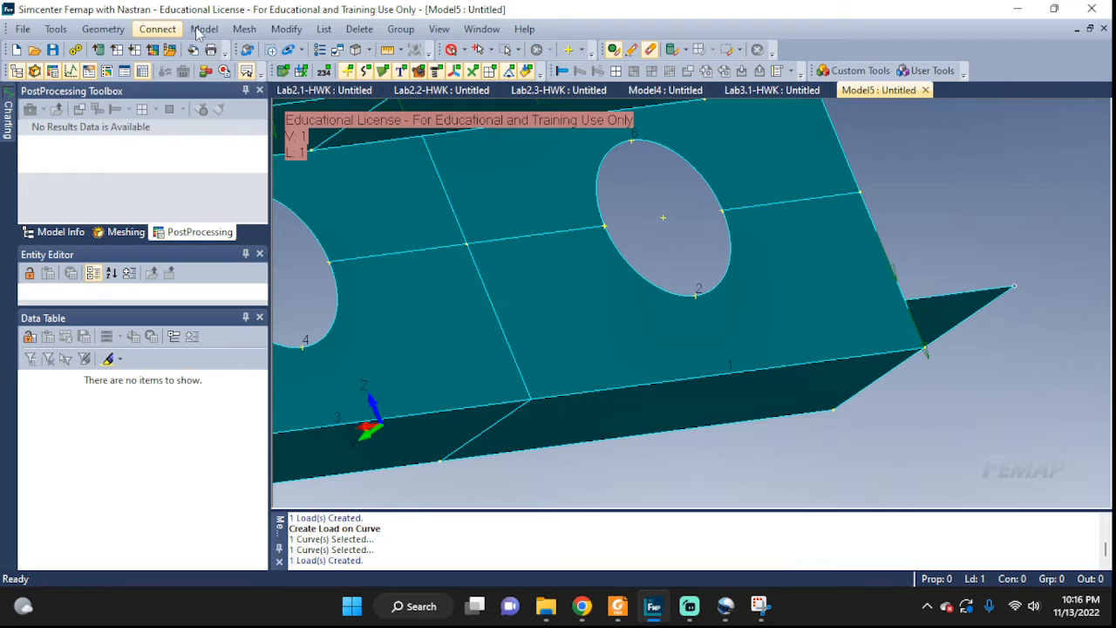
- Select curves 36 and 34 around the web hole nearest the loaded end edge for another load on curve
click(203, 30)
mouse_move(244, 160)
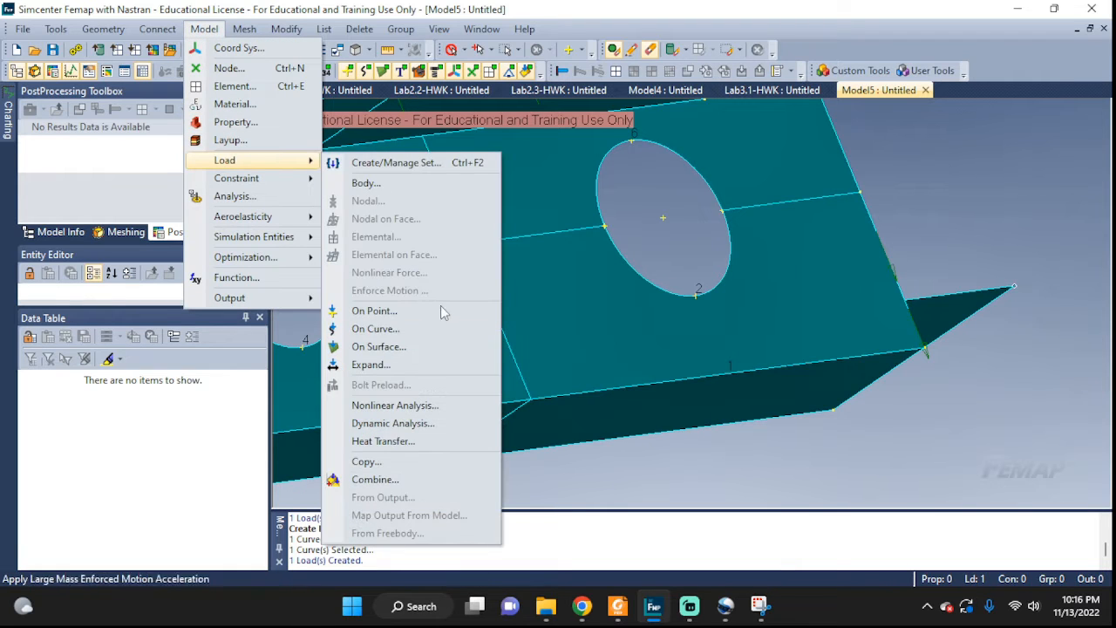
click(380, 330)
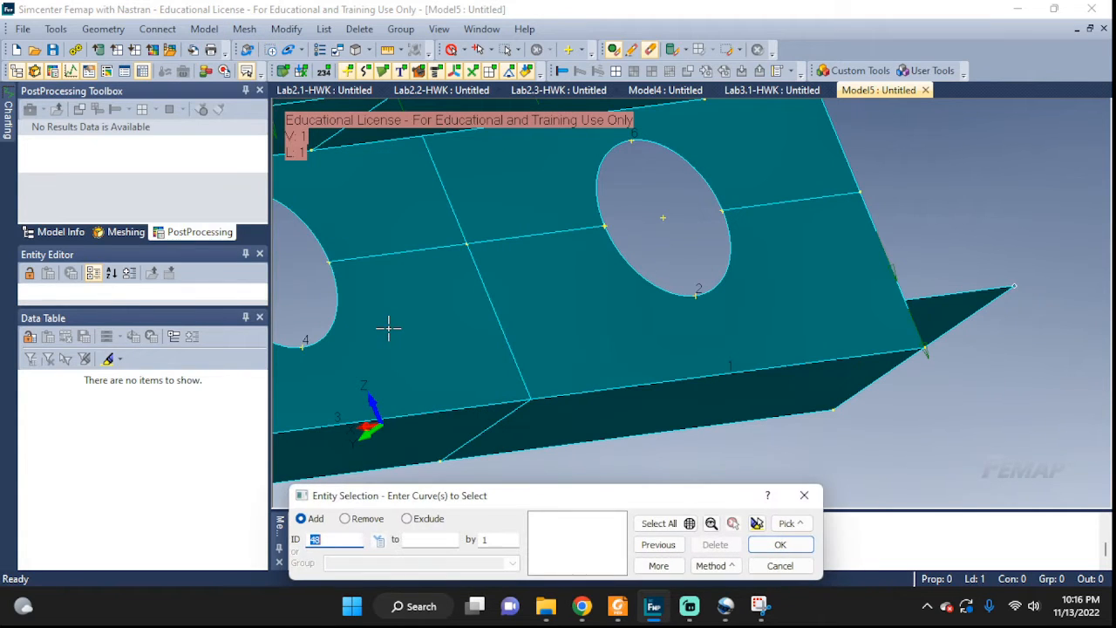
click(729, 283)
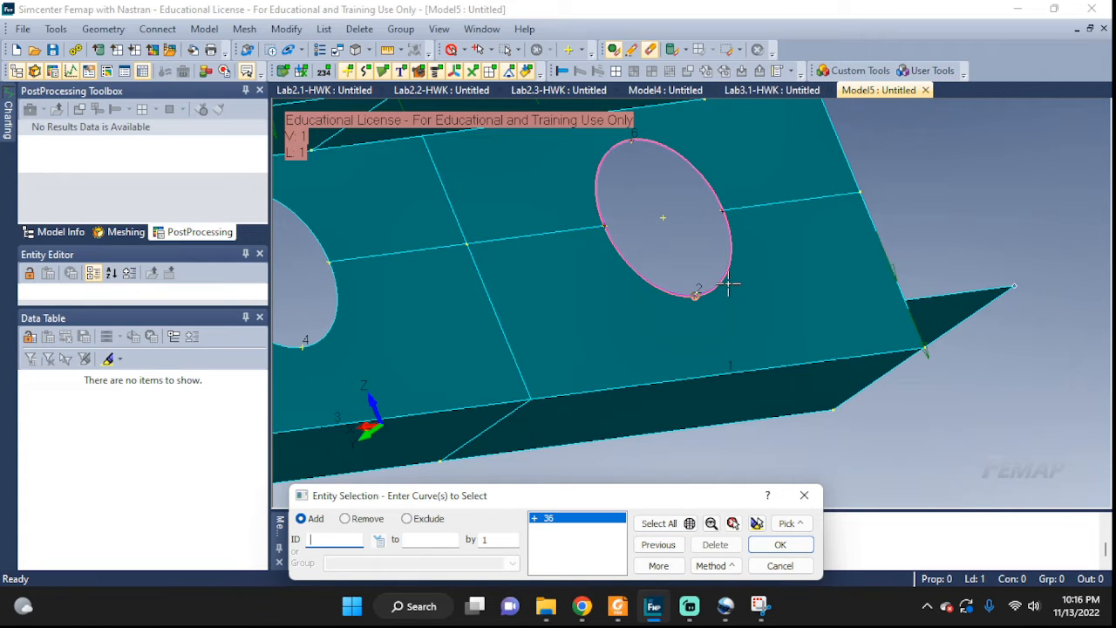
click(652, 144)
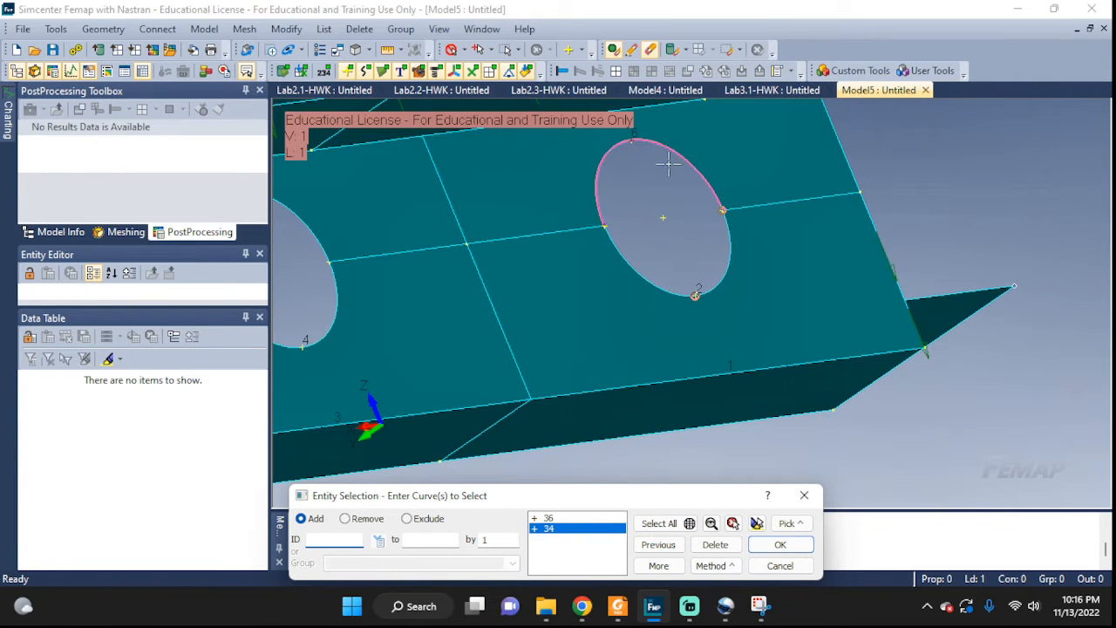
click(781, 545)
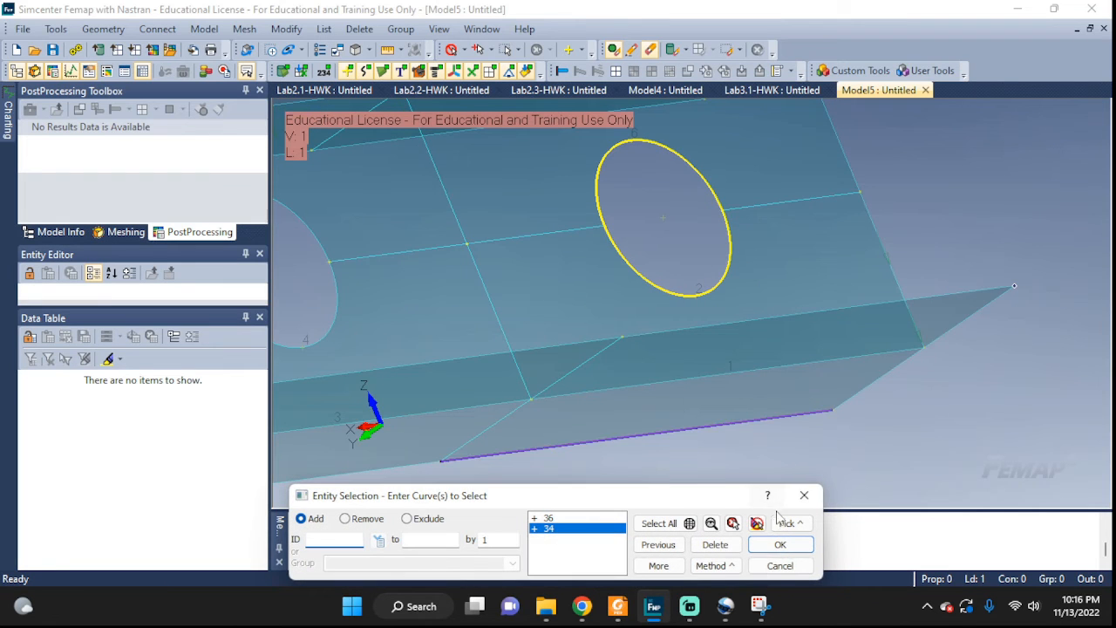
click(781, 544)
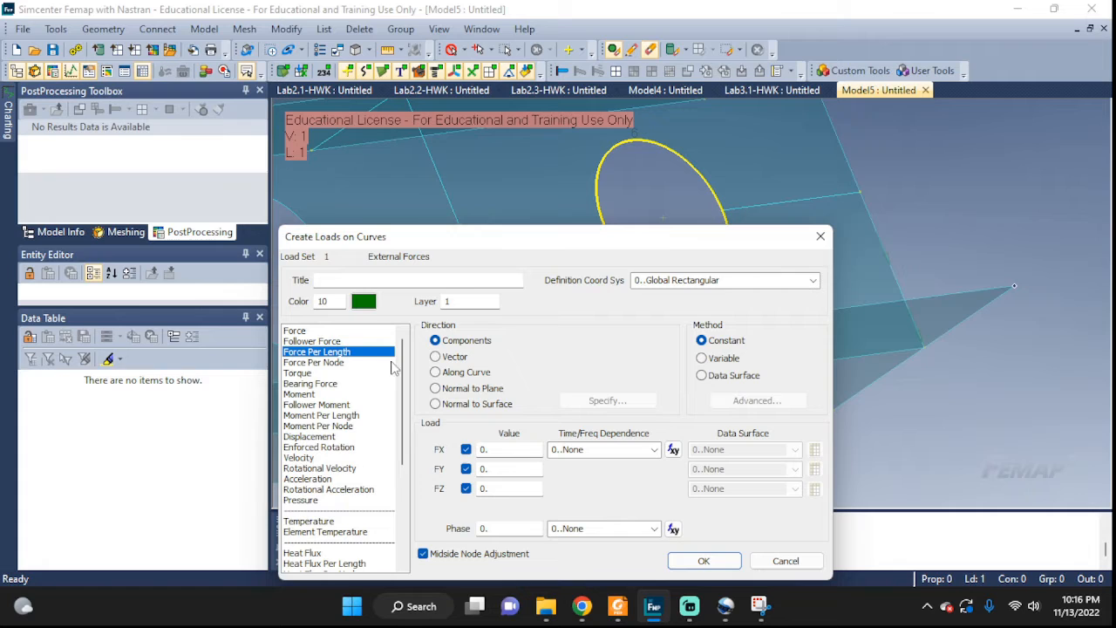
- Title the Force Per Length load "2", set FY to 200 and create it on the hole's edge
click(365, 279)
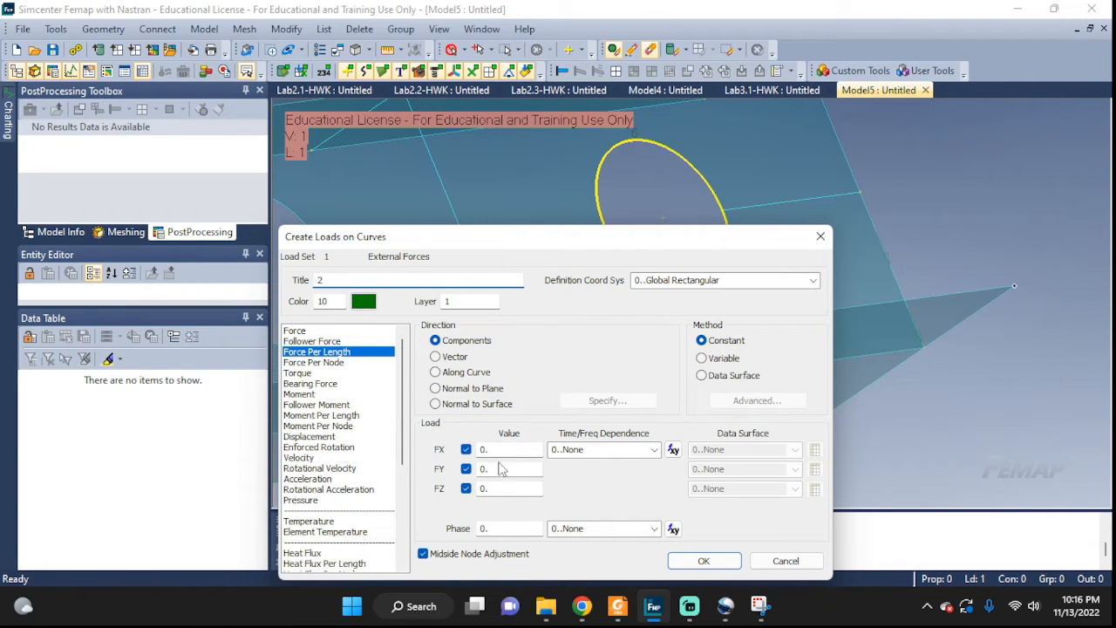
drag(476, 250, 534, 202)
click(534, 422)
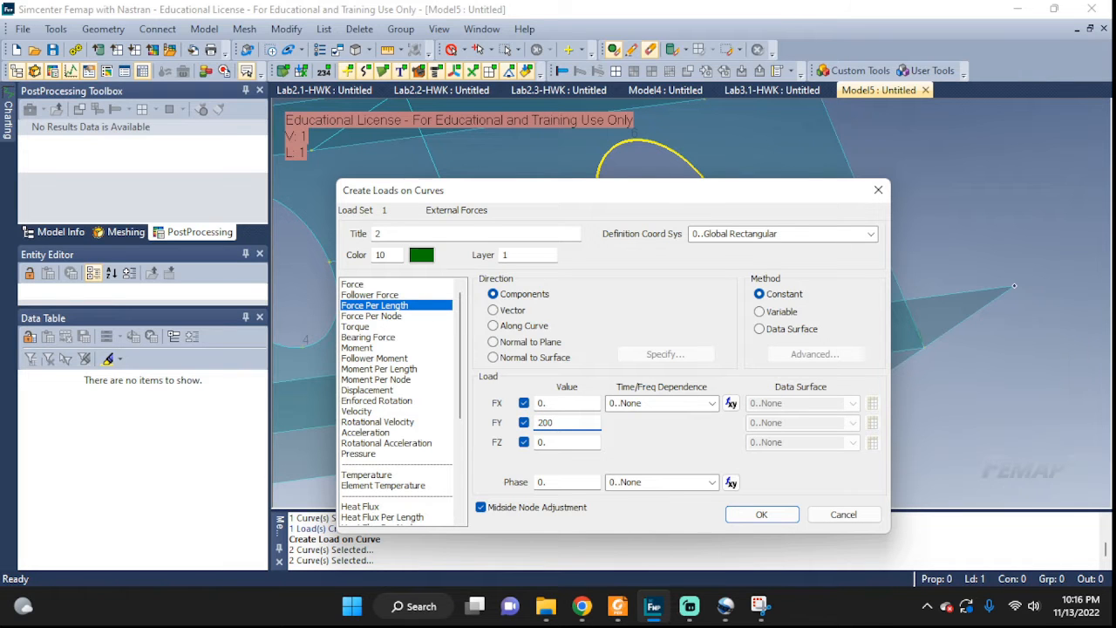
click(761, 515)
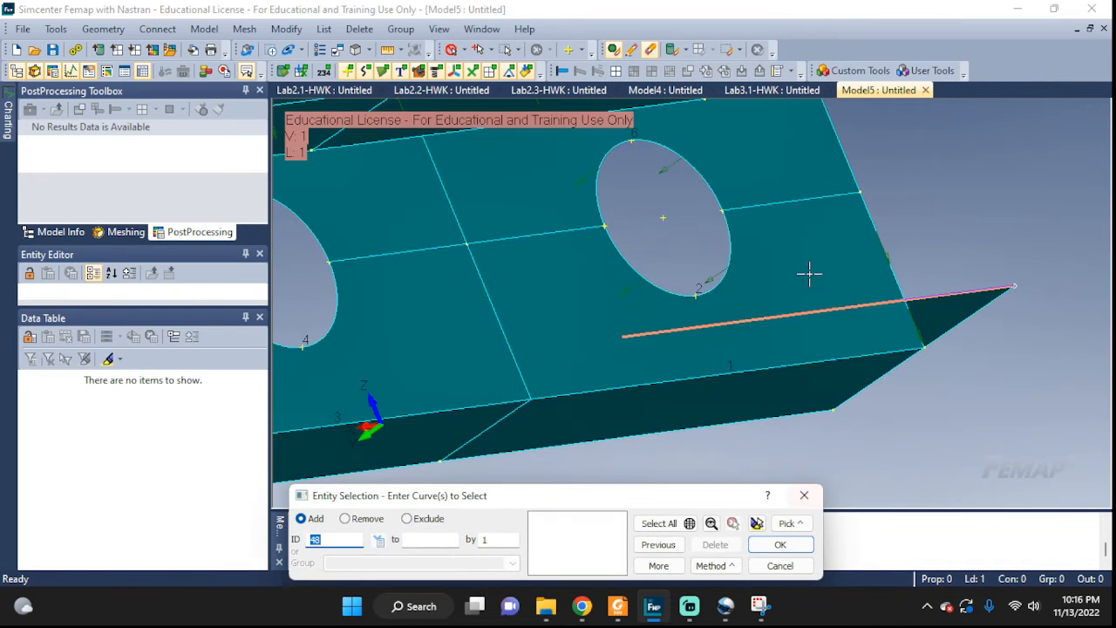
- Examine the direction of the force arrows around the edge of the loaded web hole
middle_drag(781, 227, 709, 267)
scroll(709, 267, up, 5)
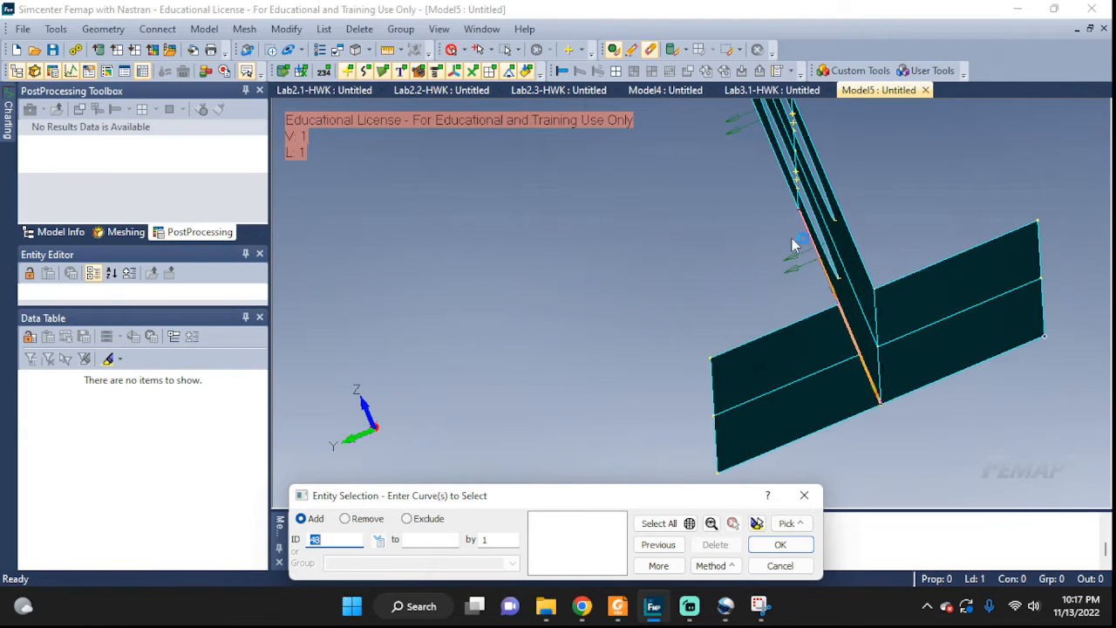
scroll(861, 267, up, 8)
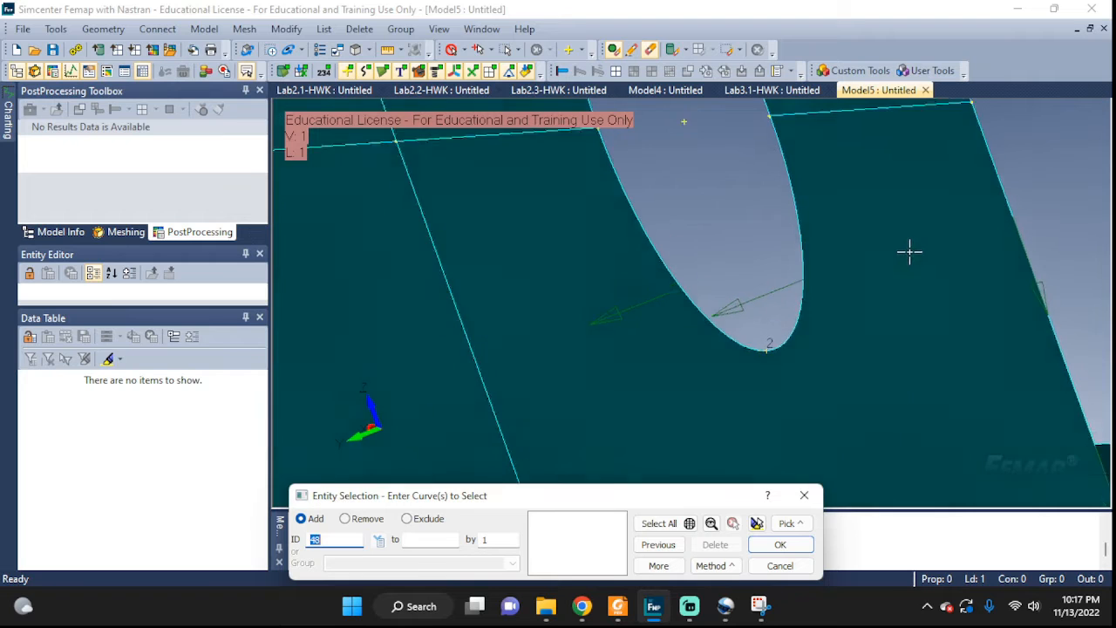
mouse_move(910, 252)
middle_down()
mouse_move(927, 249)
mouse_move(854, 214)
mouse_move(862, 273)
mouse_move(884, 189)
mouse_move(875, 182)
mouse_move(829, 319)
mouse_move(820, 413)
middle_up()
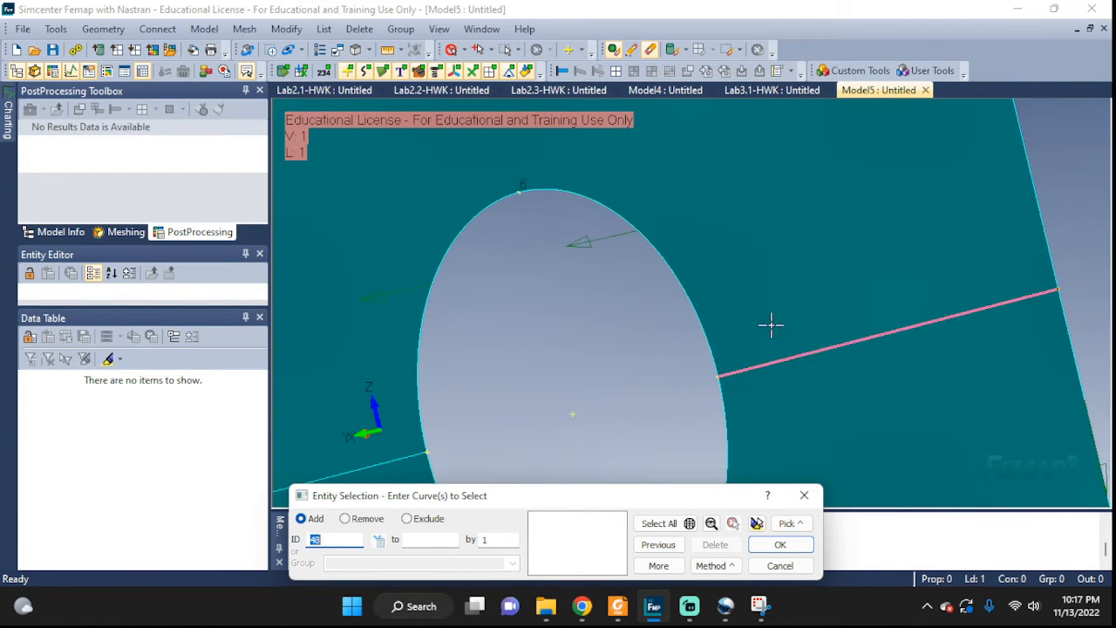
middle_drag(770, 322, 750, 469)
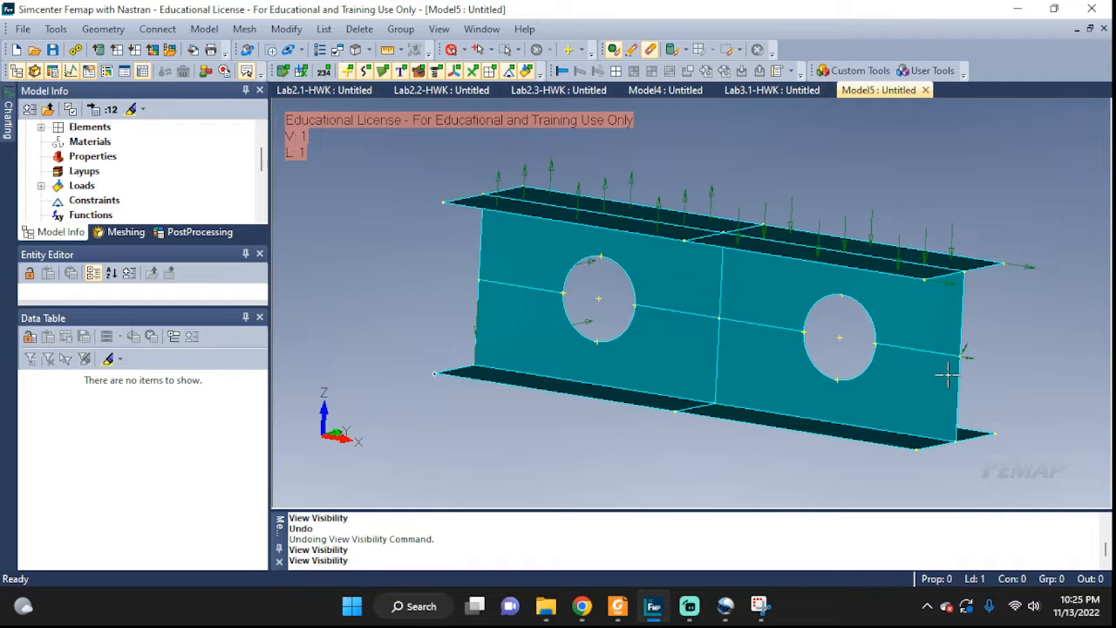
- Start a constraint on points and create a new constraint set titled "Bc" for it
middle_drag(947, 373, 903, 390)
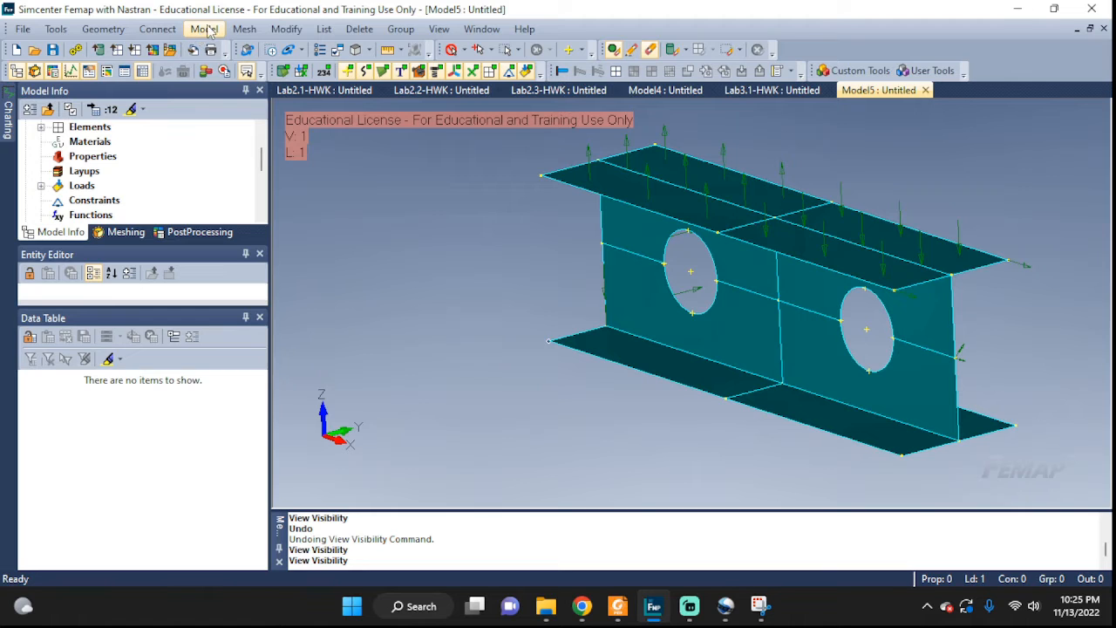
click(206, 30)
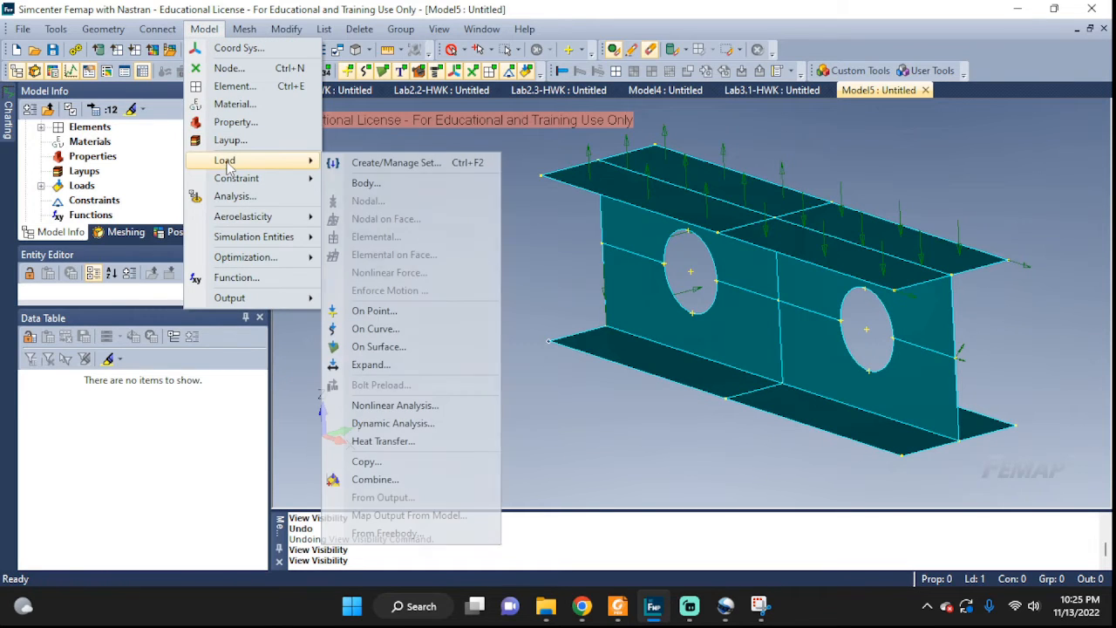
mouse_move(236, 183)
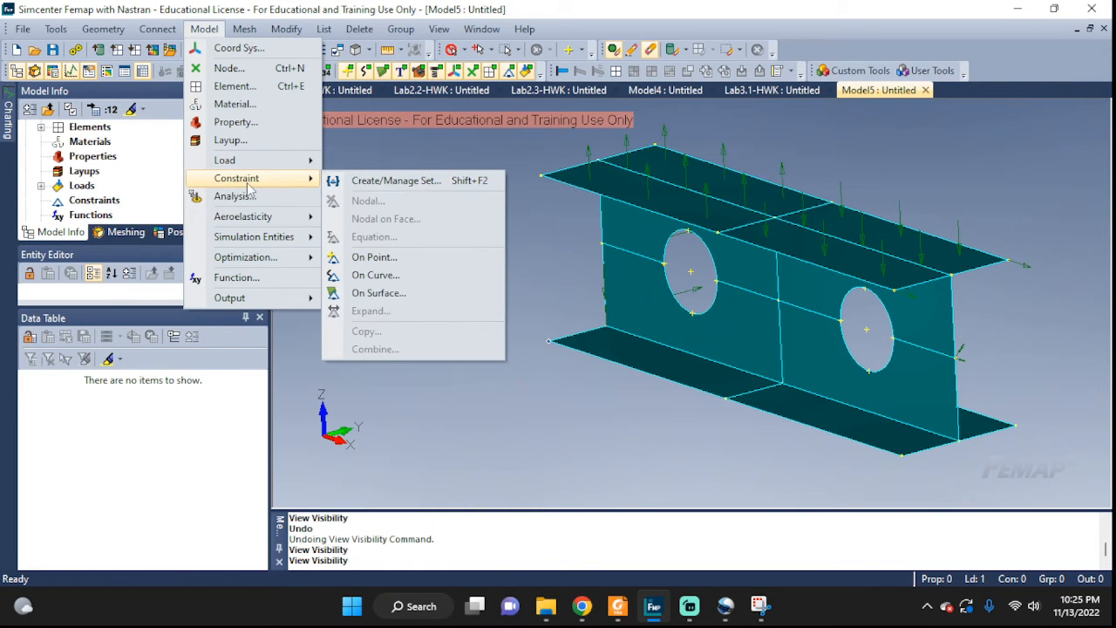
click(384, 260)
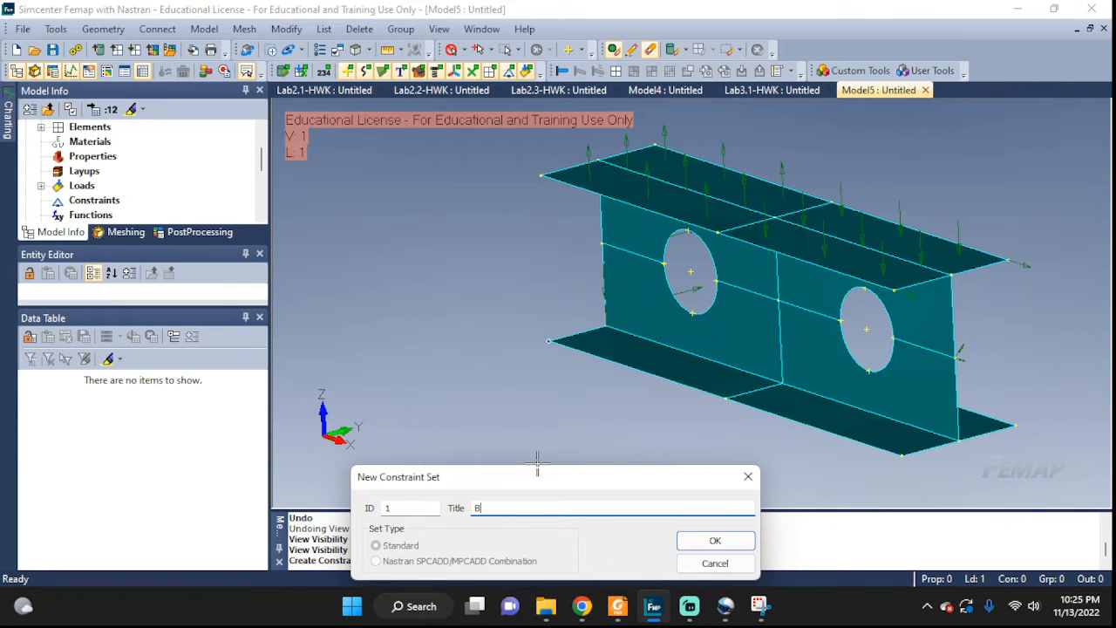
click(716, 541)
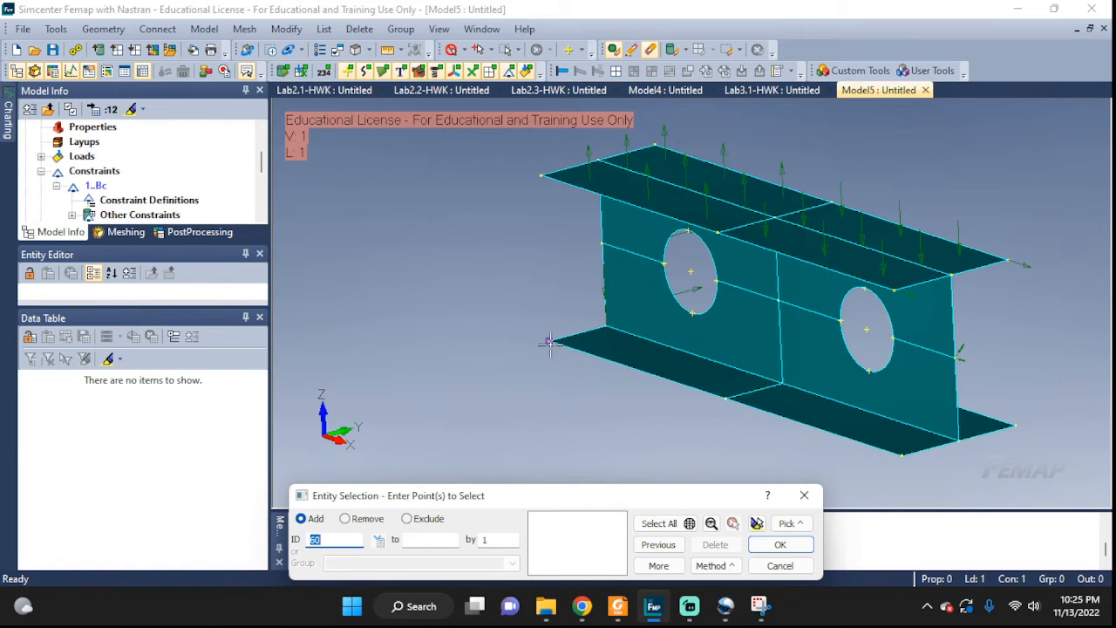
- Select points 5 and 6 at the bottom flange's end corners and title their constraint "left bottom"
middle_drag(575, 385, 724, 398)
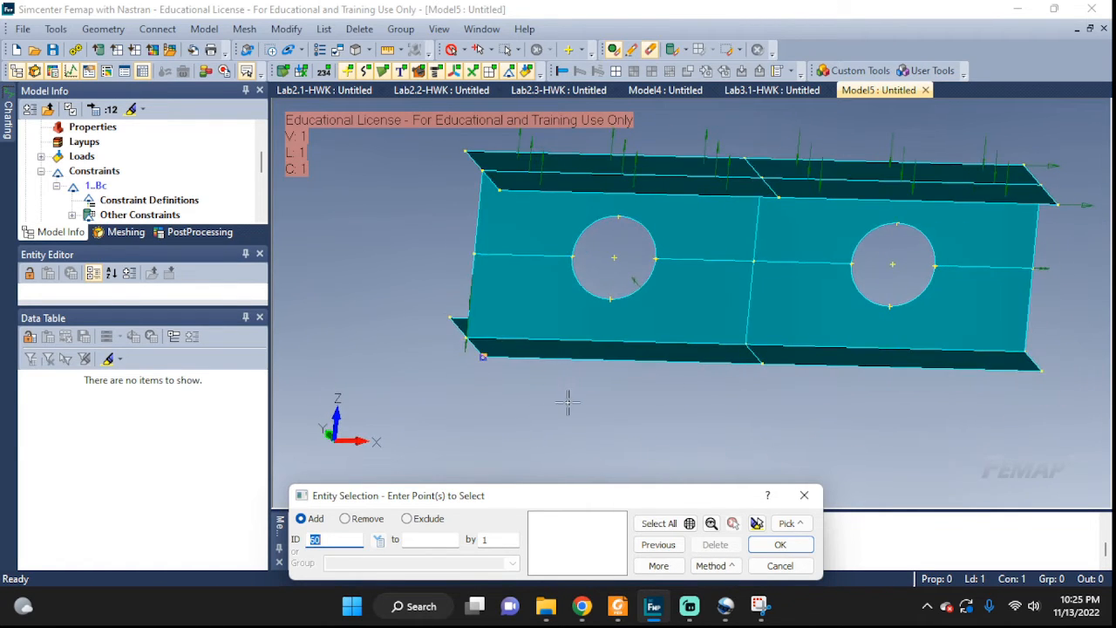
click(491, 365)
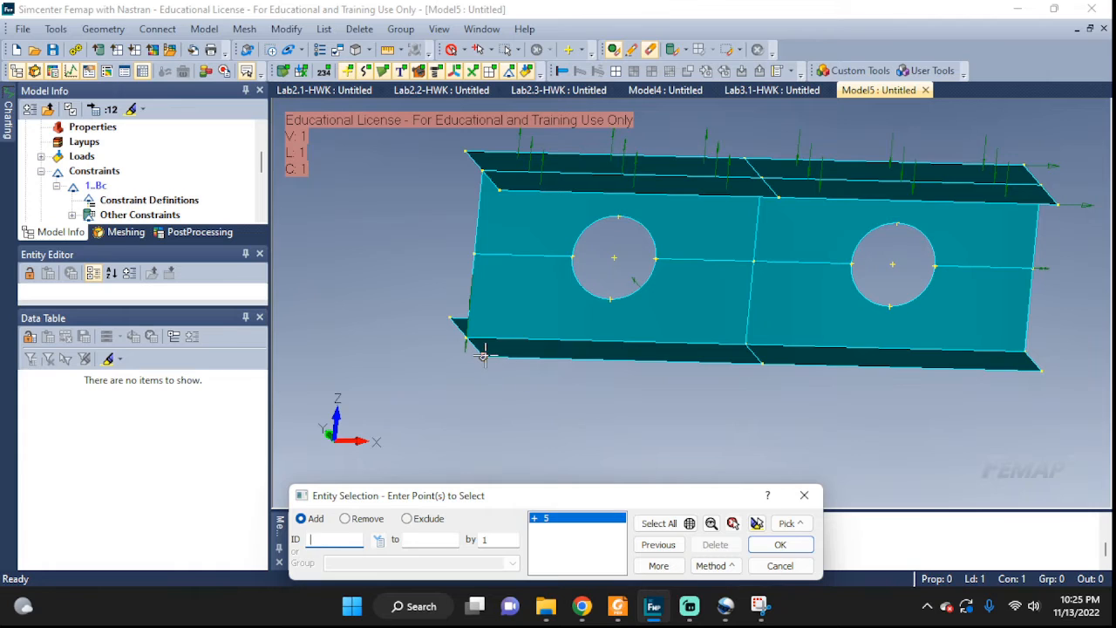
click(447, 320)
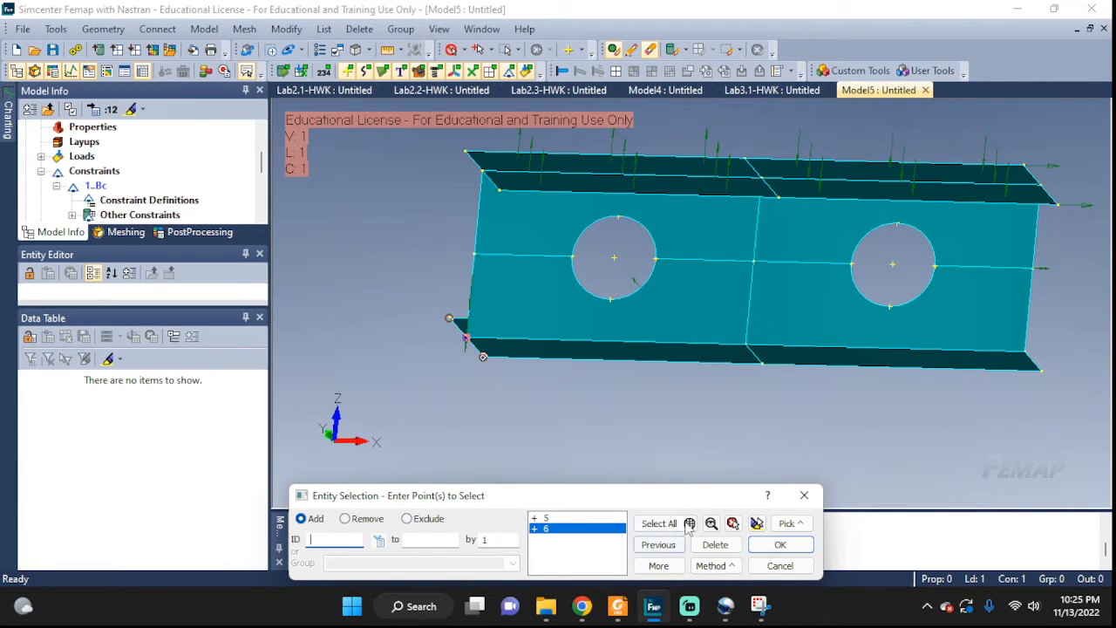
click(761, 545)
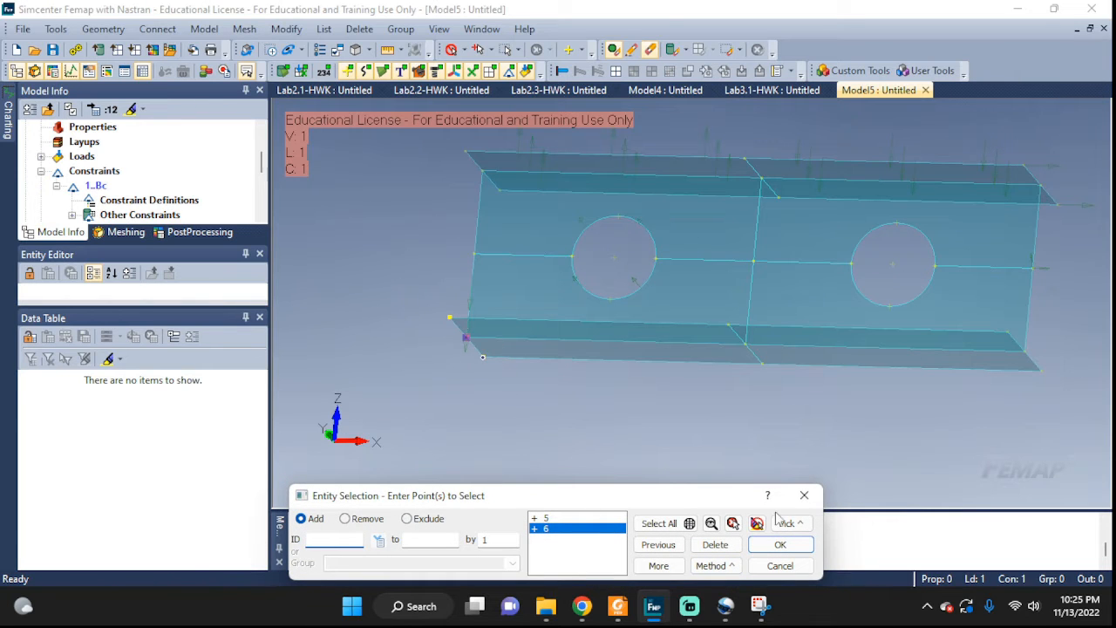
click(780, 544)
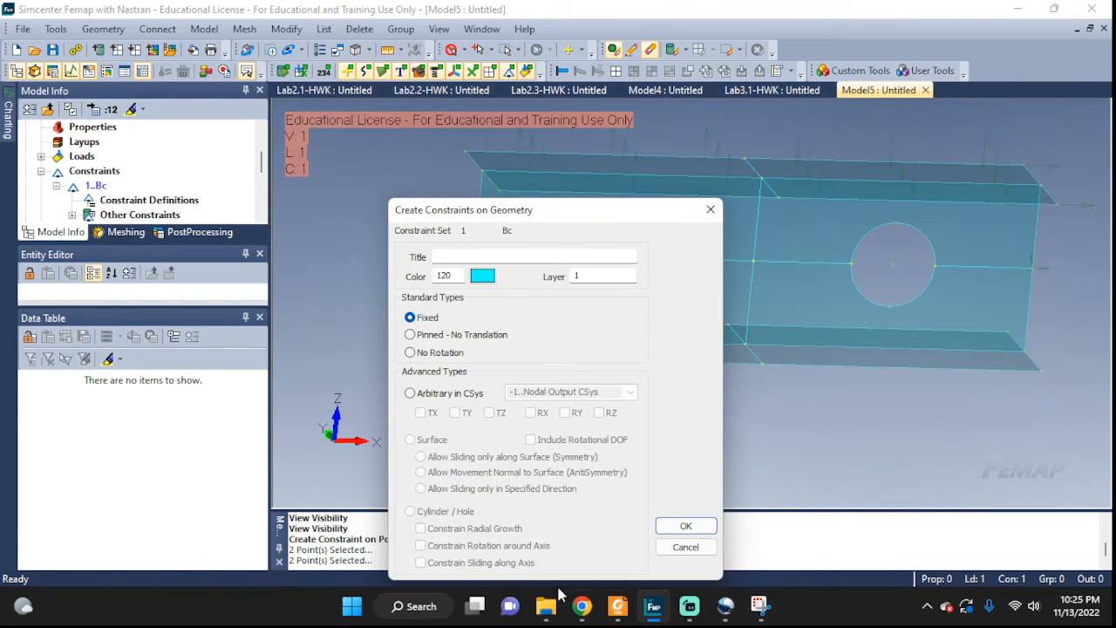
click(457, 252)
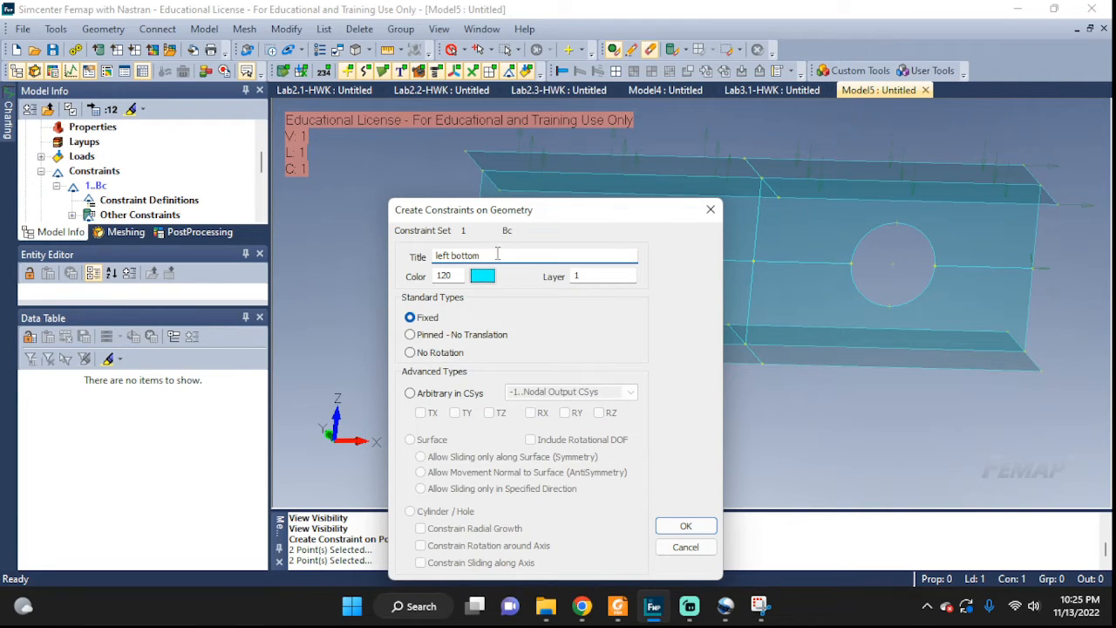
drag(514, 211, 597, 195)
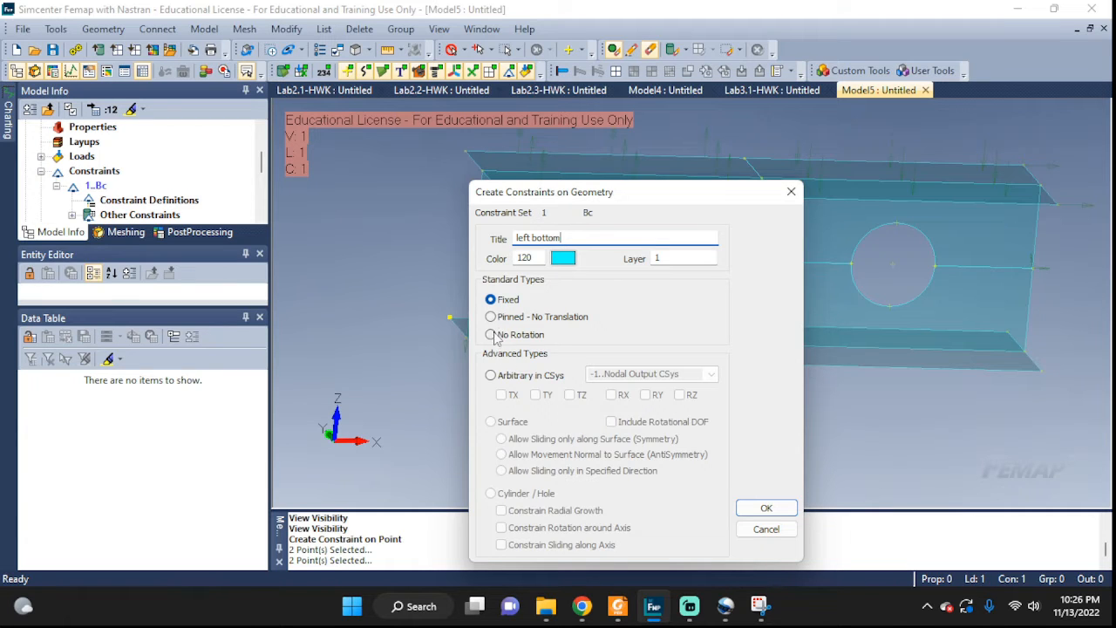
click(491, 375)
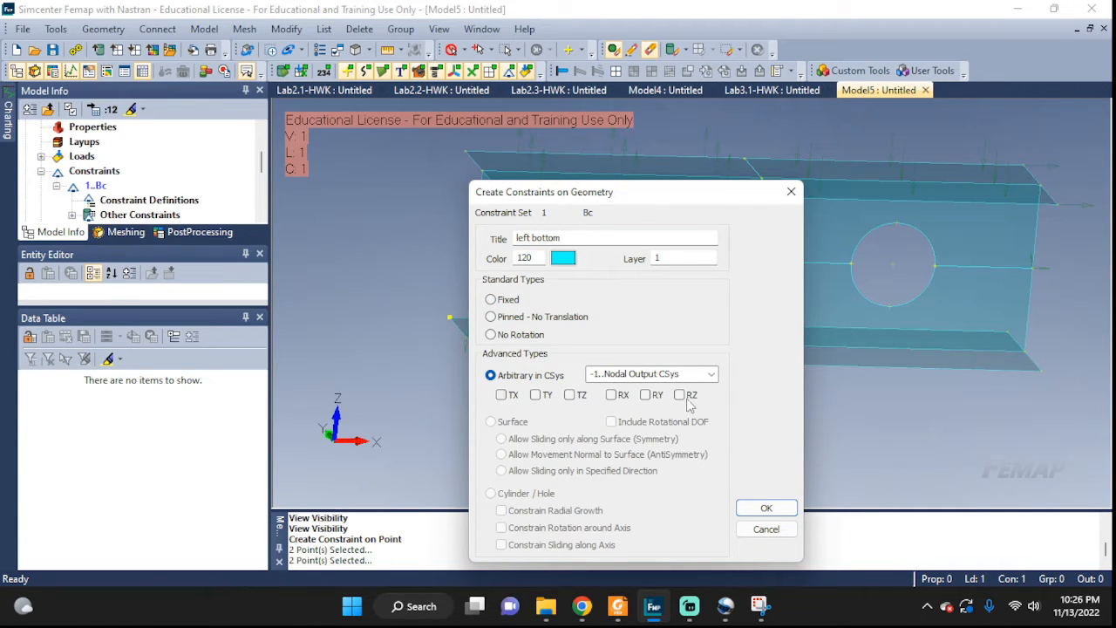
click(492, 300)
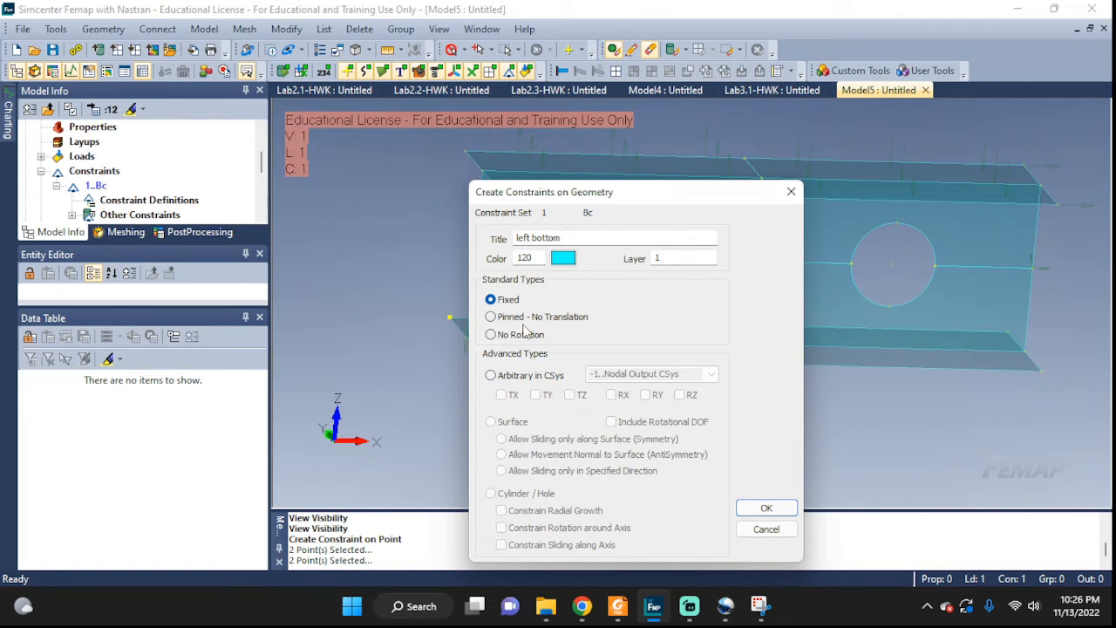
click(492, 317)
click(493, 337)
click(490, 376)
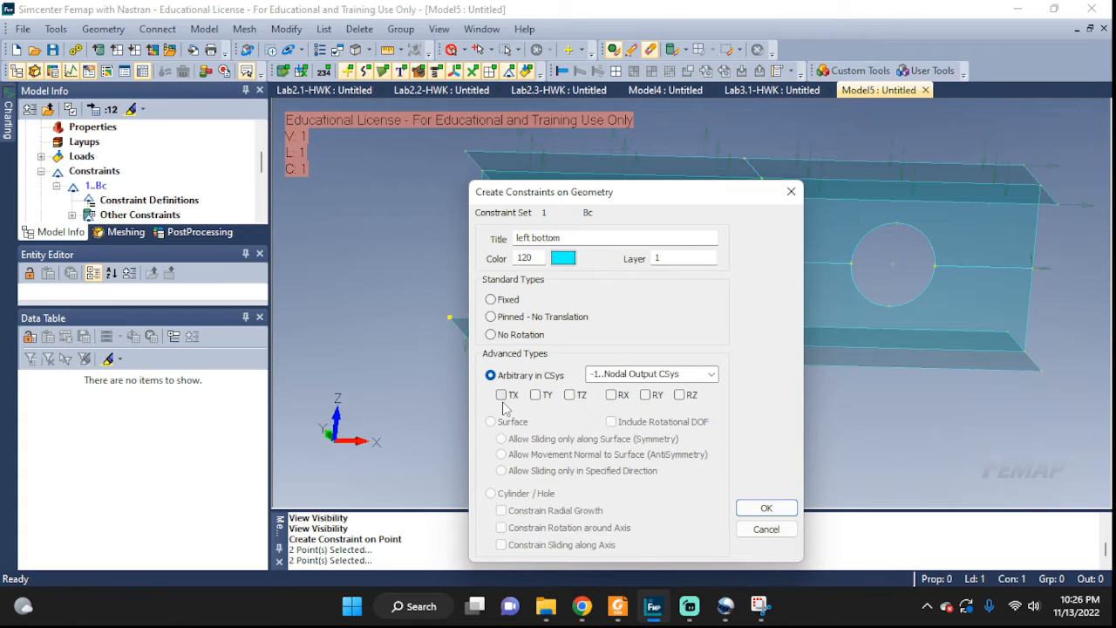
click(501, 395)
click(646, 395)
- Make the constraint Pinned - No Translation, create it on the two corner points and end the point selection
click(491, 317)
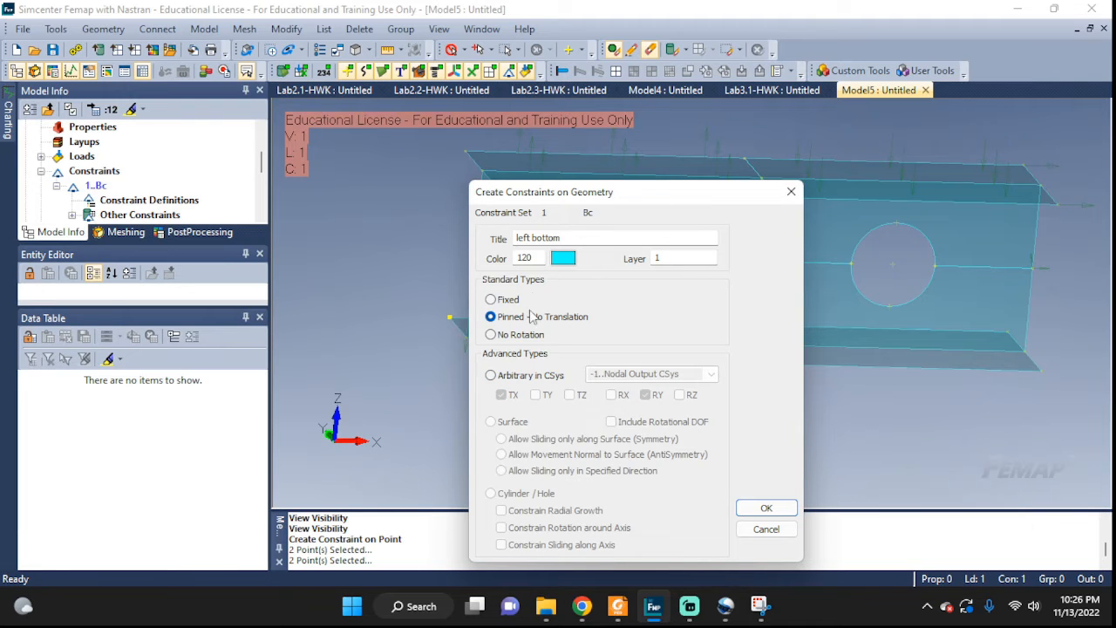
click(768, 508)
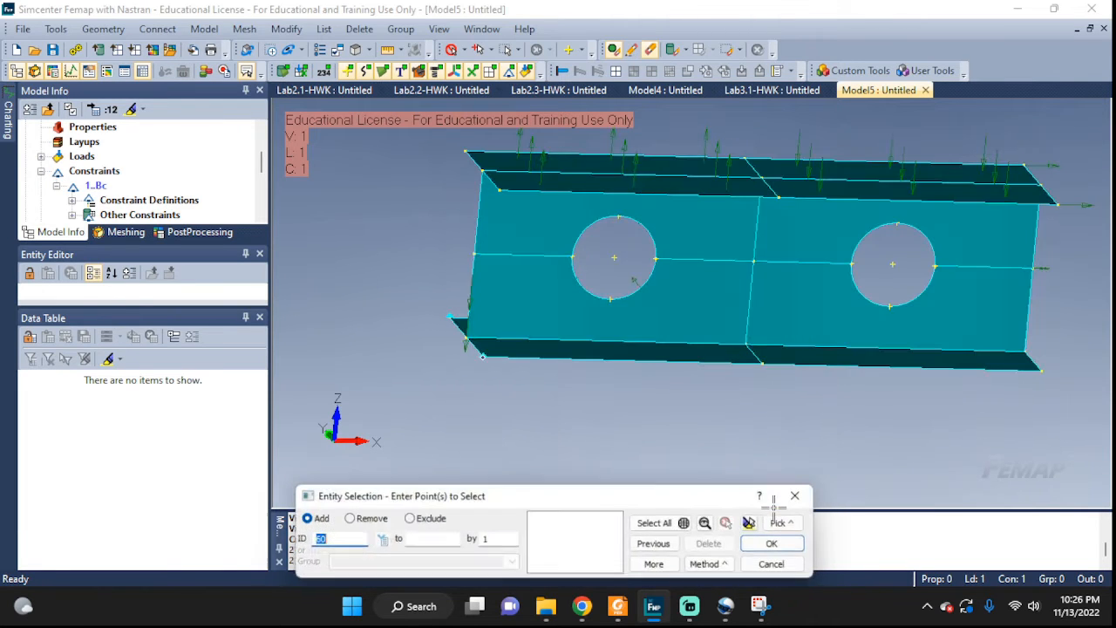
scroll(477, 379, up, 3)
mouse_move(478, 379)
middle_down()
mouse_move(519, 384)
mouse_move(594, 365)
middle_up()
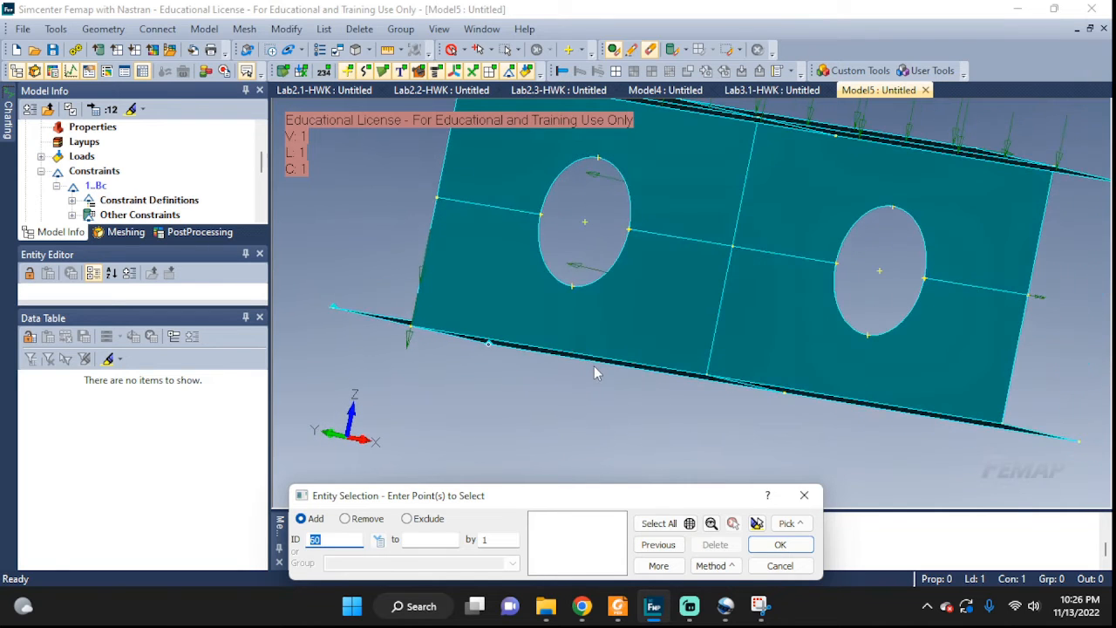
click(781, 566)
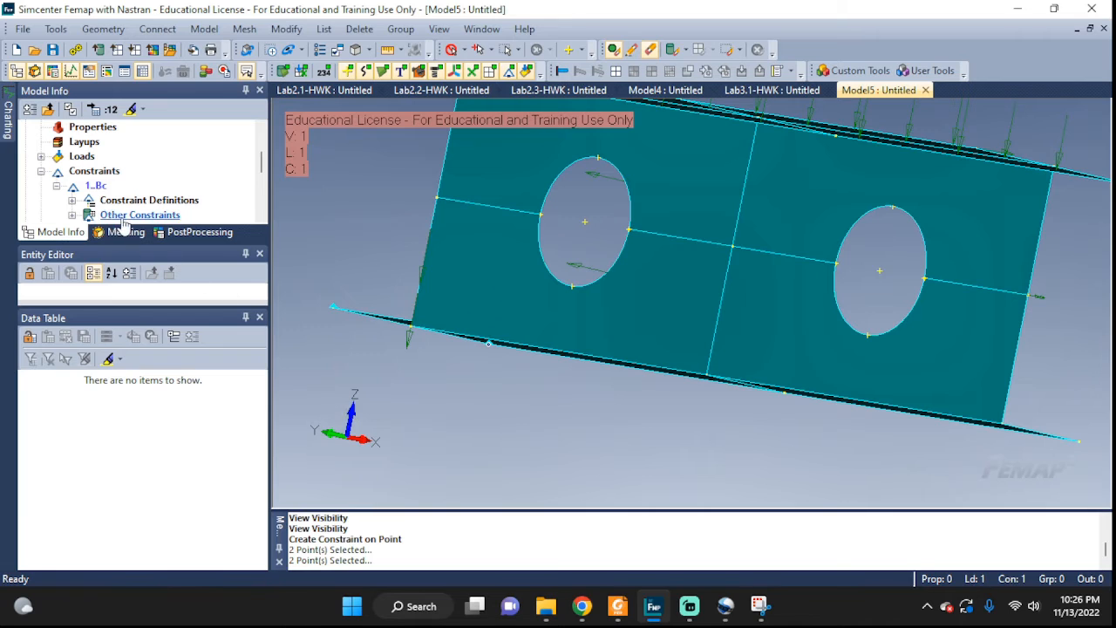
- Enlarge the model tree and expand the constraint definitions in set Bc and the load definitions in External Forces
click(210, 234)
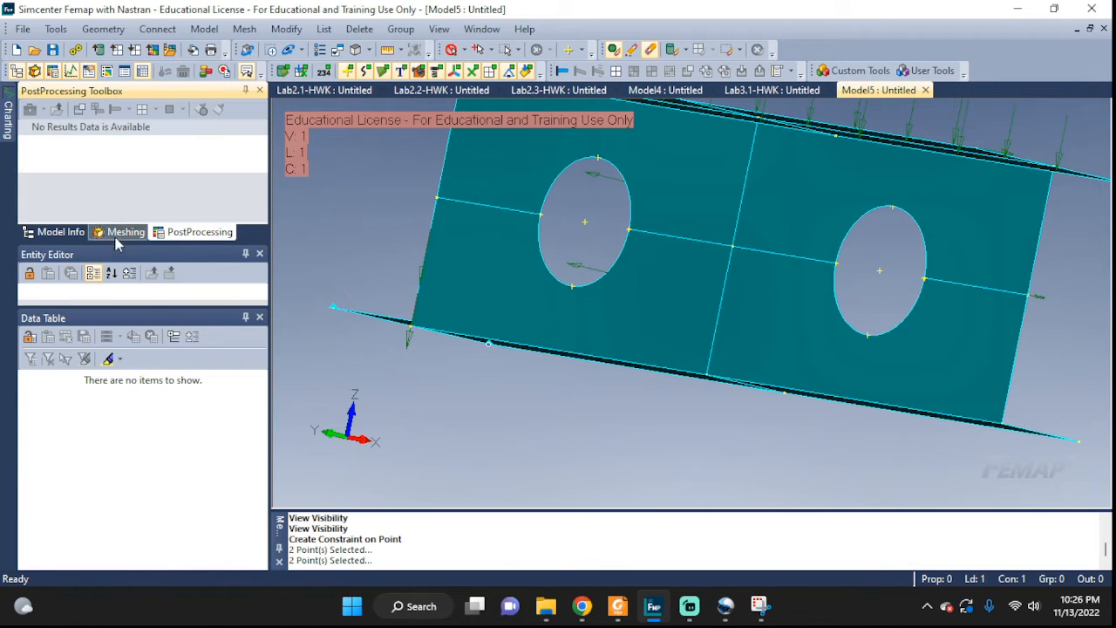
drag(111, 246, 107, 360)
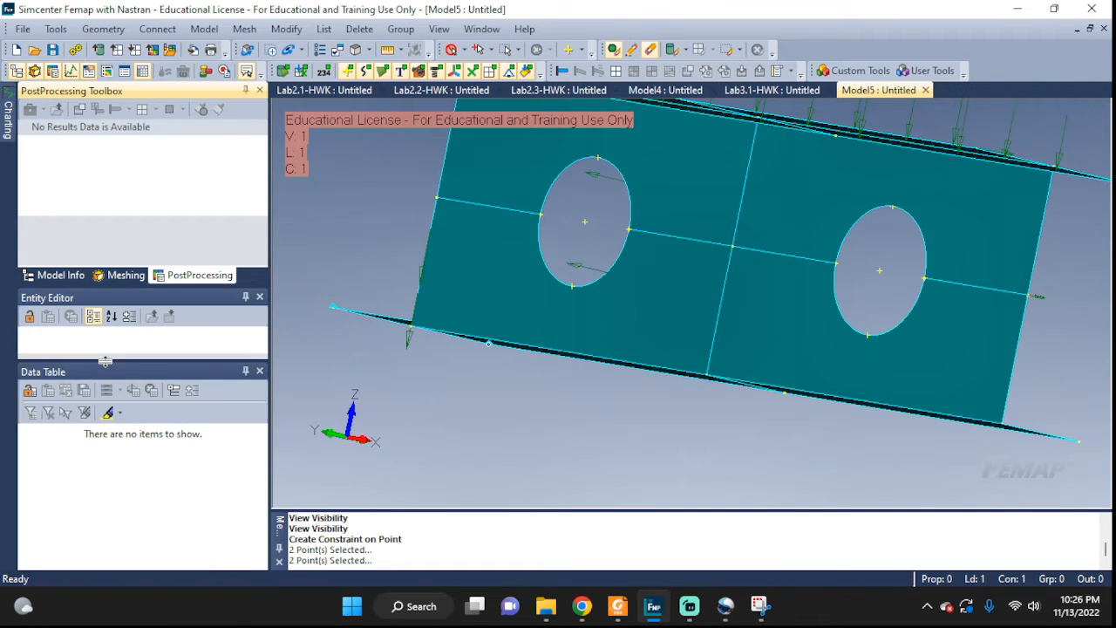
click(60, 275)
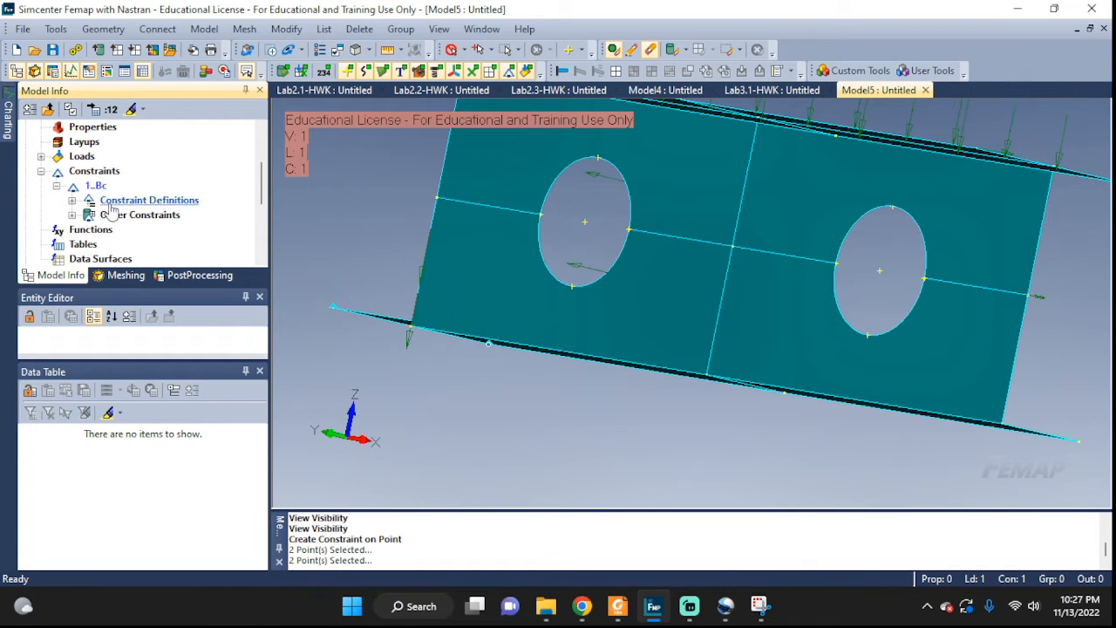
click(72, 200)
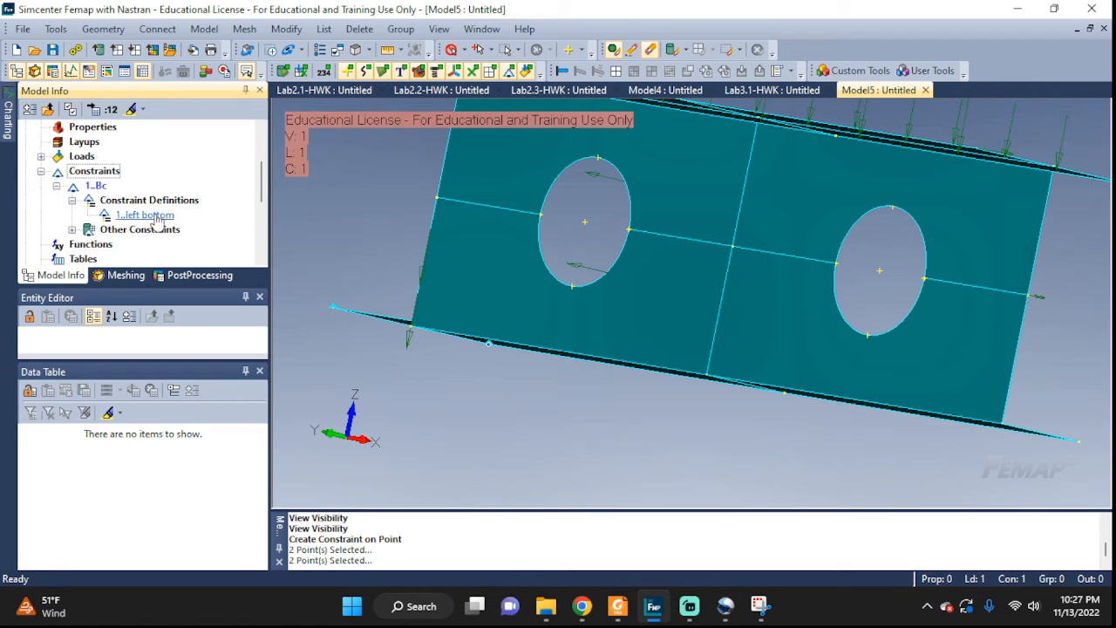
click(41, 157)
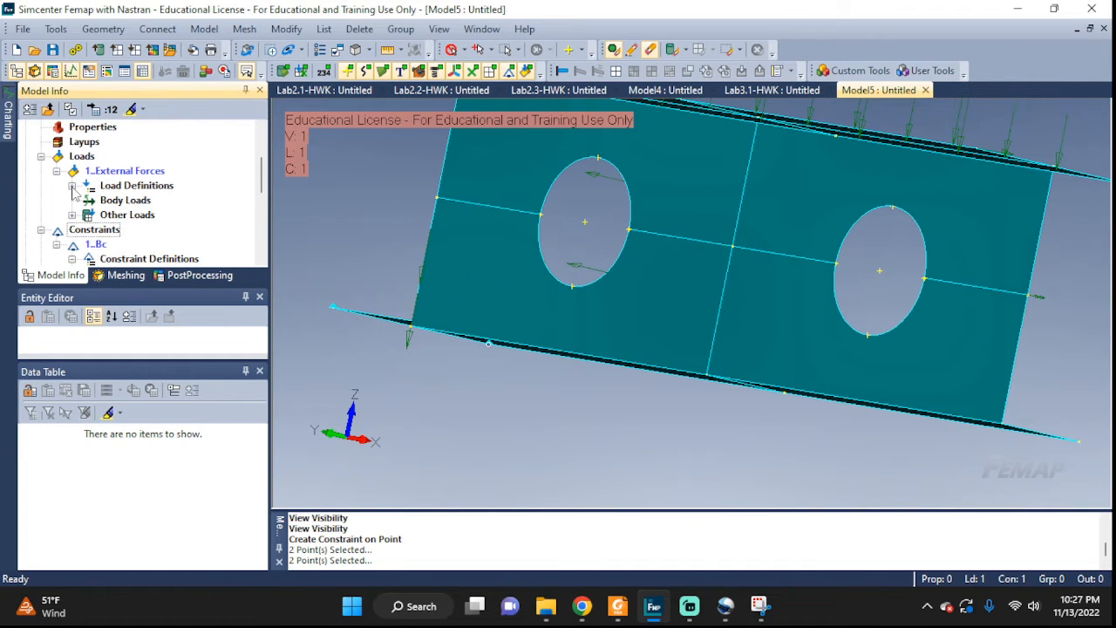
click(72, 186)
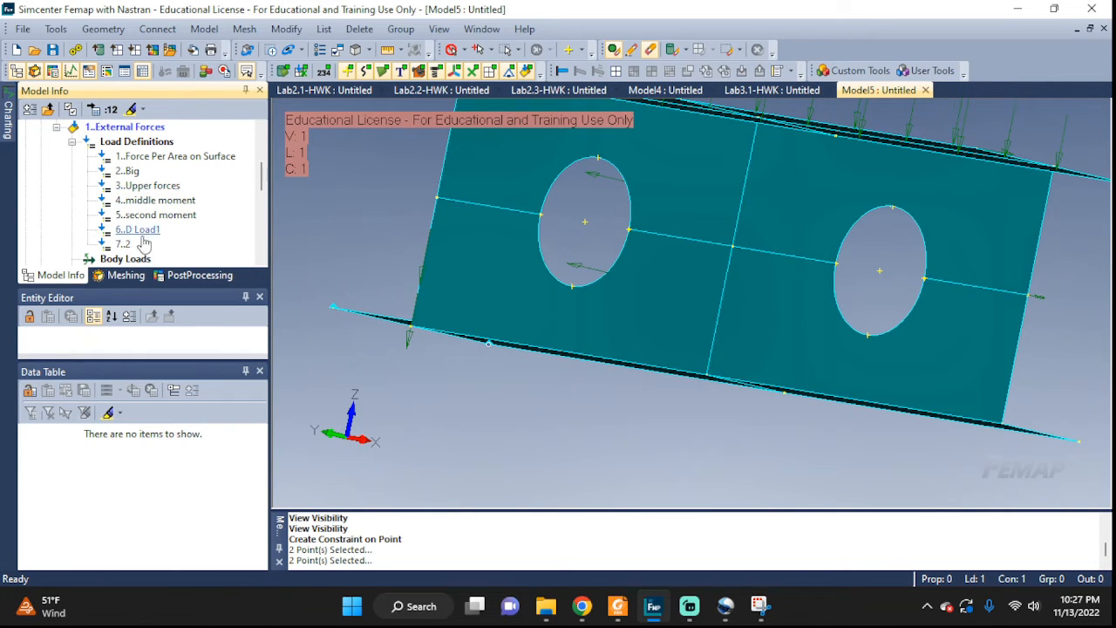
- Examine the properties of the Upper forces load definition, including its FX value, in an enlarged Entity Editor
click(144, 186)
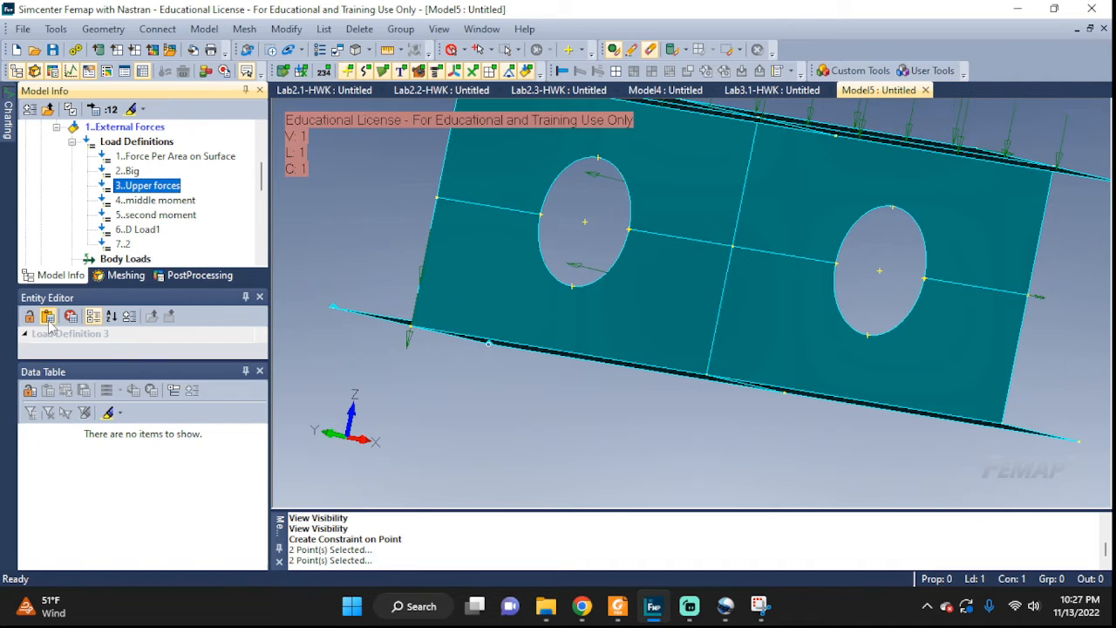
drag(112, 358, 111, 531)
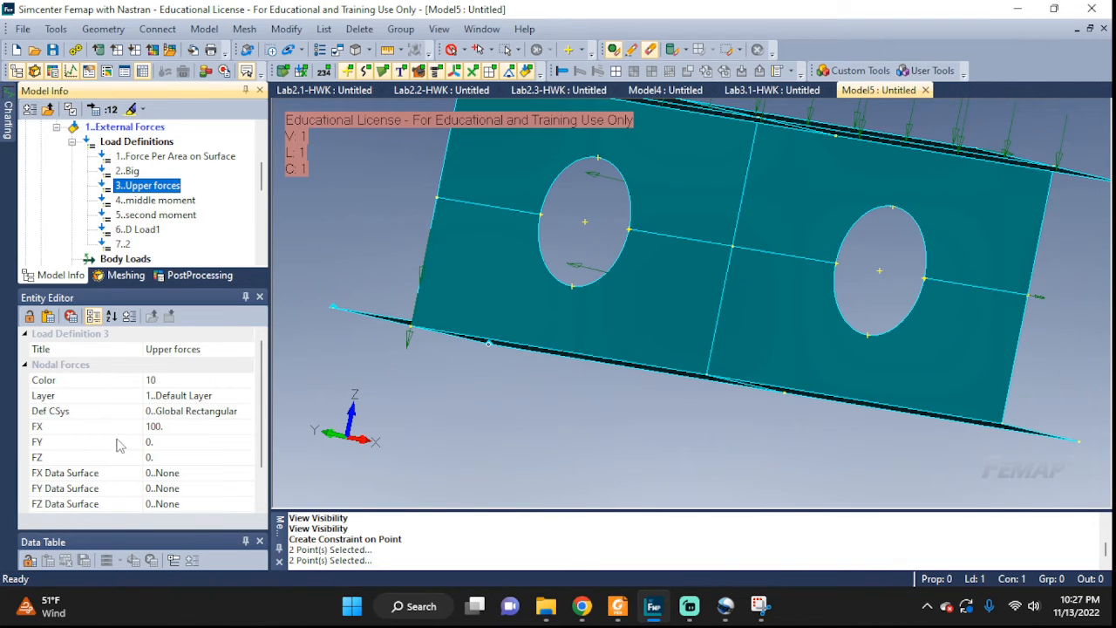
click(182, 427)
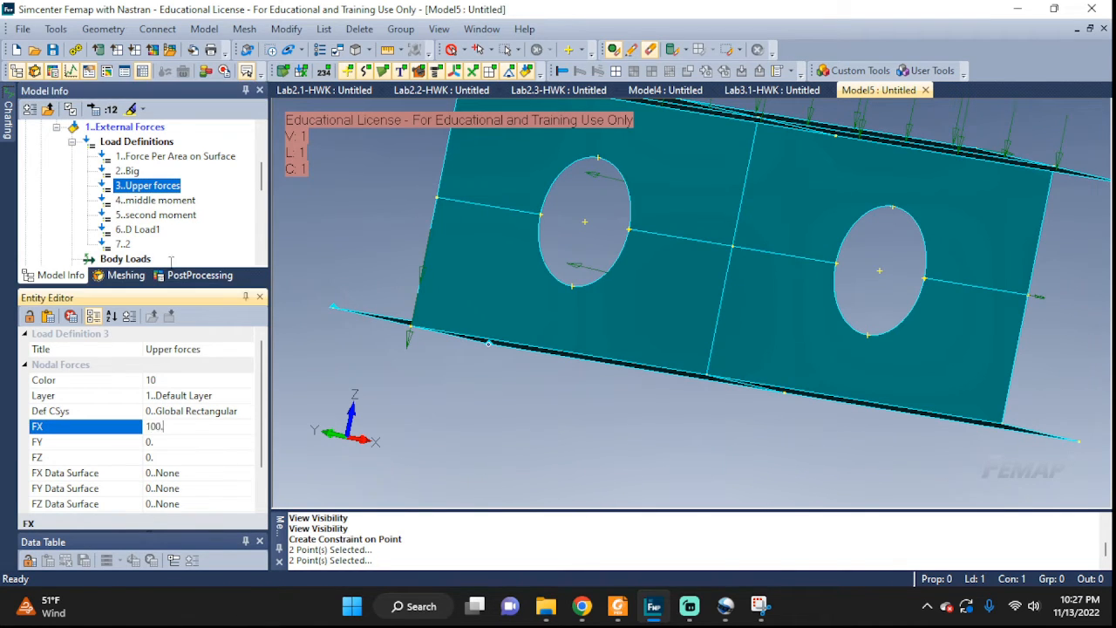
- Edit the Upper forces load definition and set its FX component to 200
right_click(135, 188)
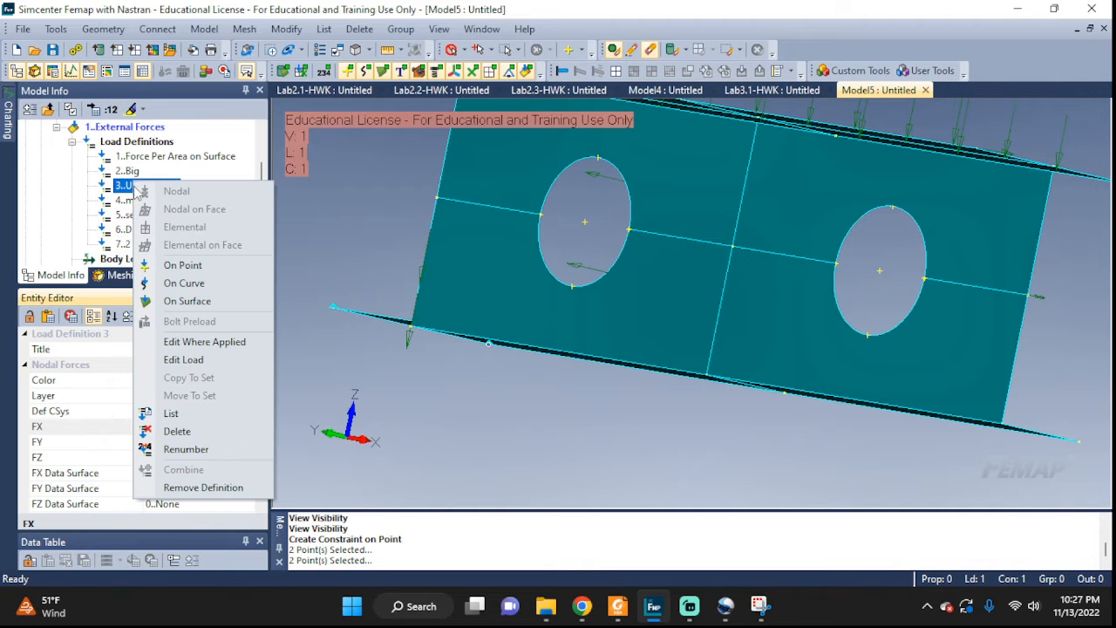
click(185, 361)
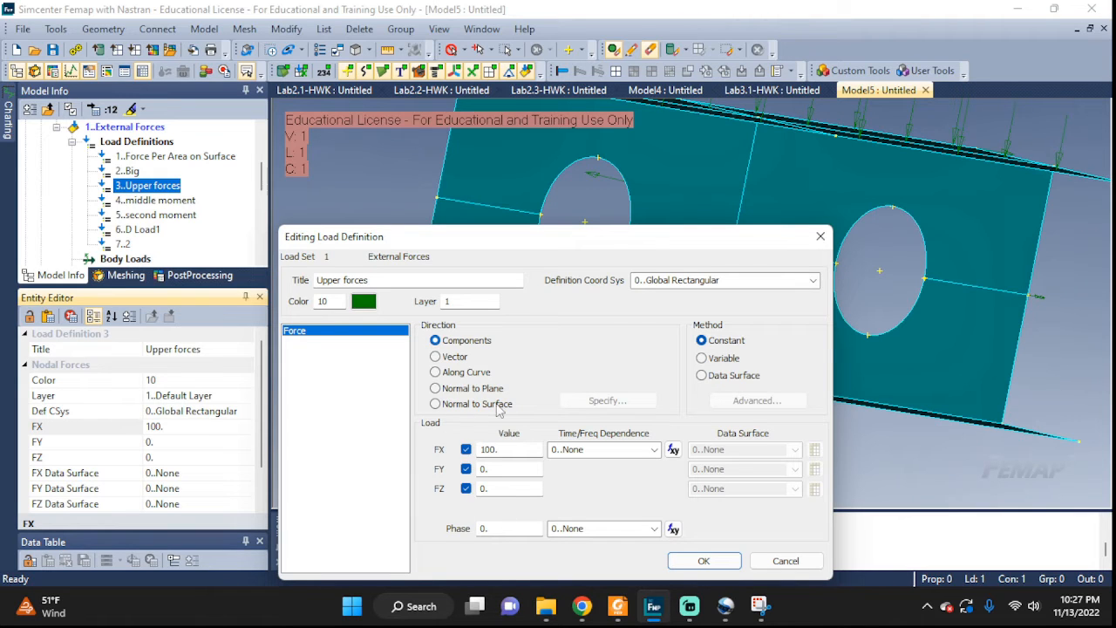
drag(507, 468, 480, 468)
double_click(480, 489)
double_click(499, 449)
text(200)
click(681, 561)
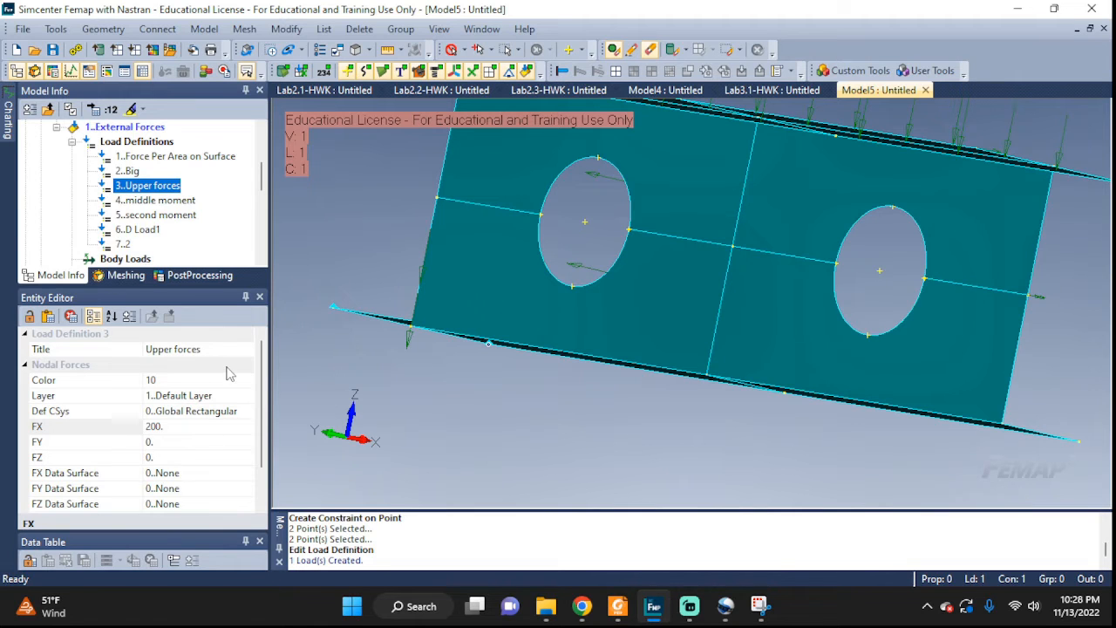
- Examine the properties of the "left bottom" constraint definition in set Bc
middle_drag(448, 394, 448, 412)
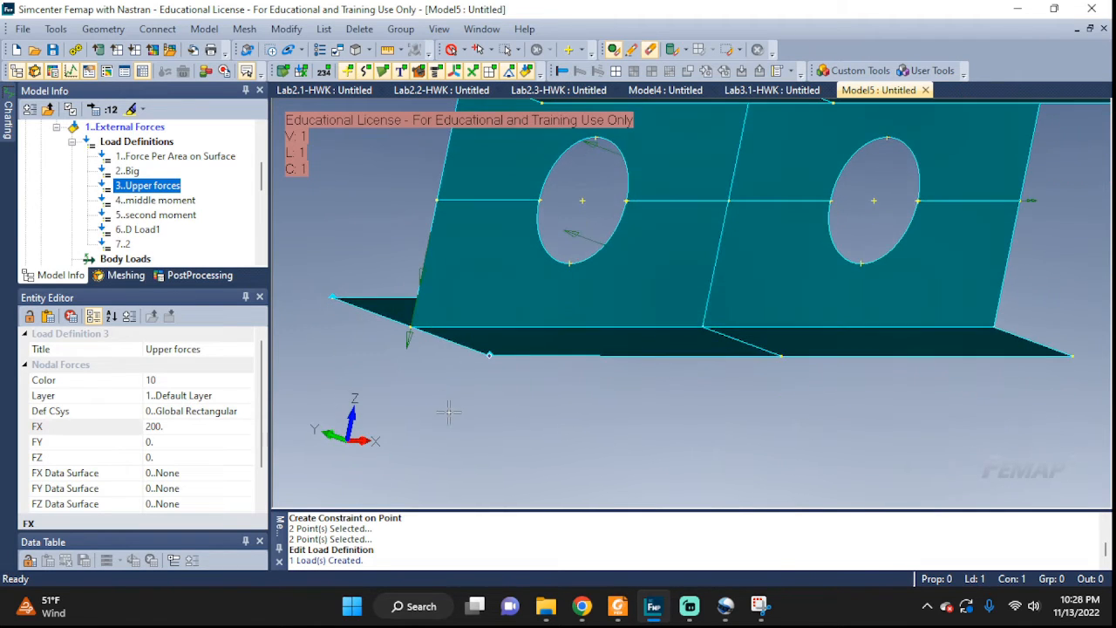
scroll(135, 202, down, 2)
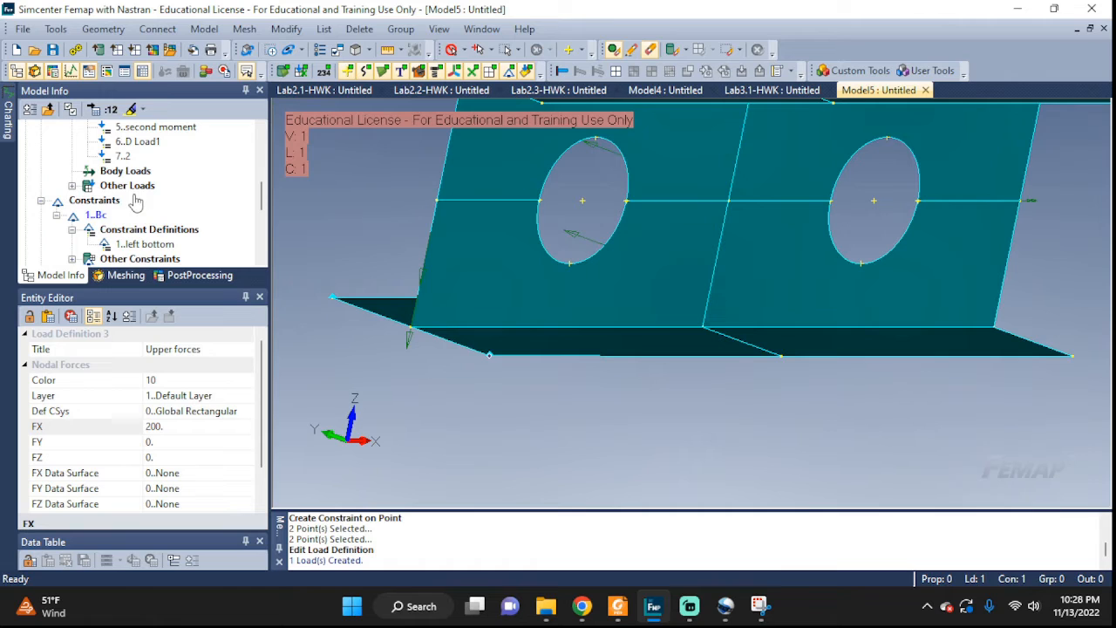
click(140, 244)
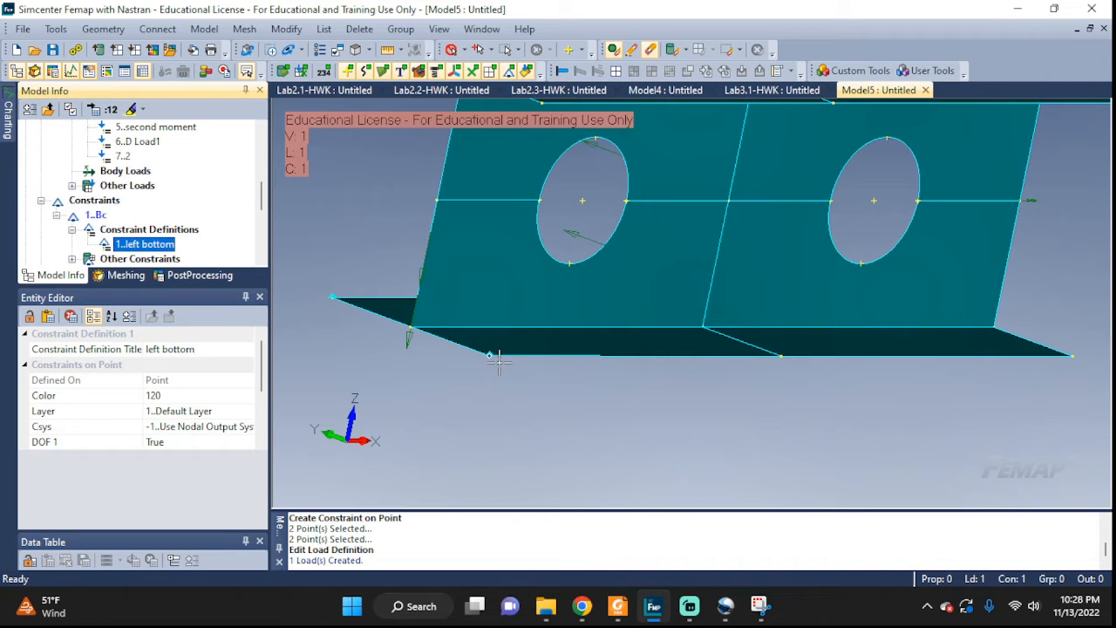
- Switch all entity labels off, on and off again in the view's Visibility settings, and turn on only the Constraint labels
click(433, 29)
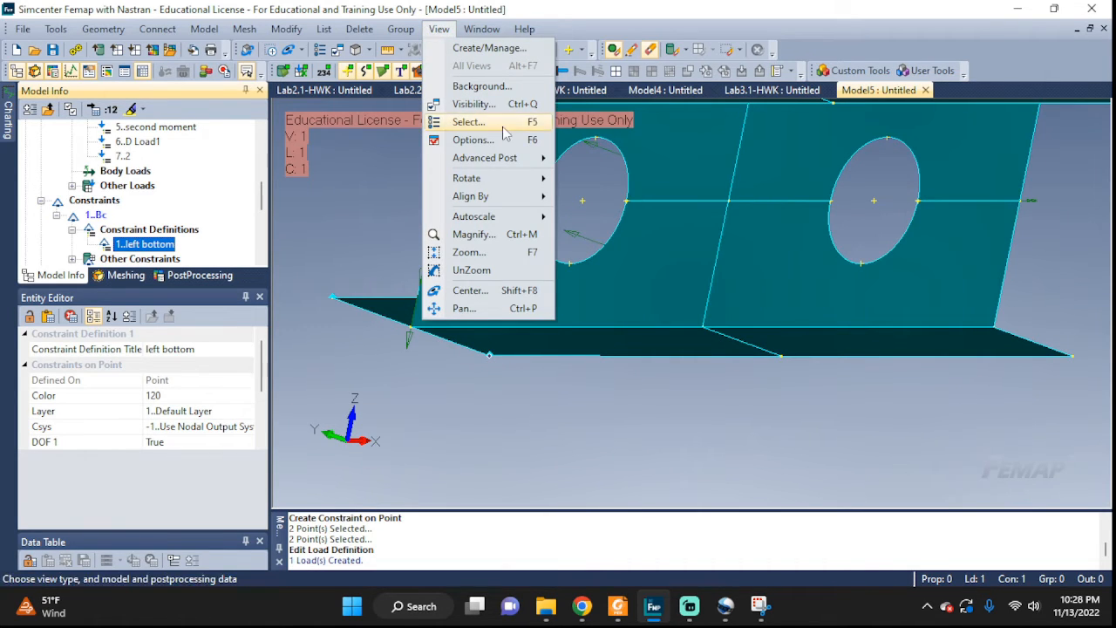
click(474, 104)
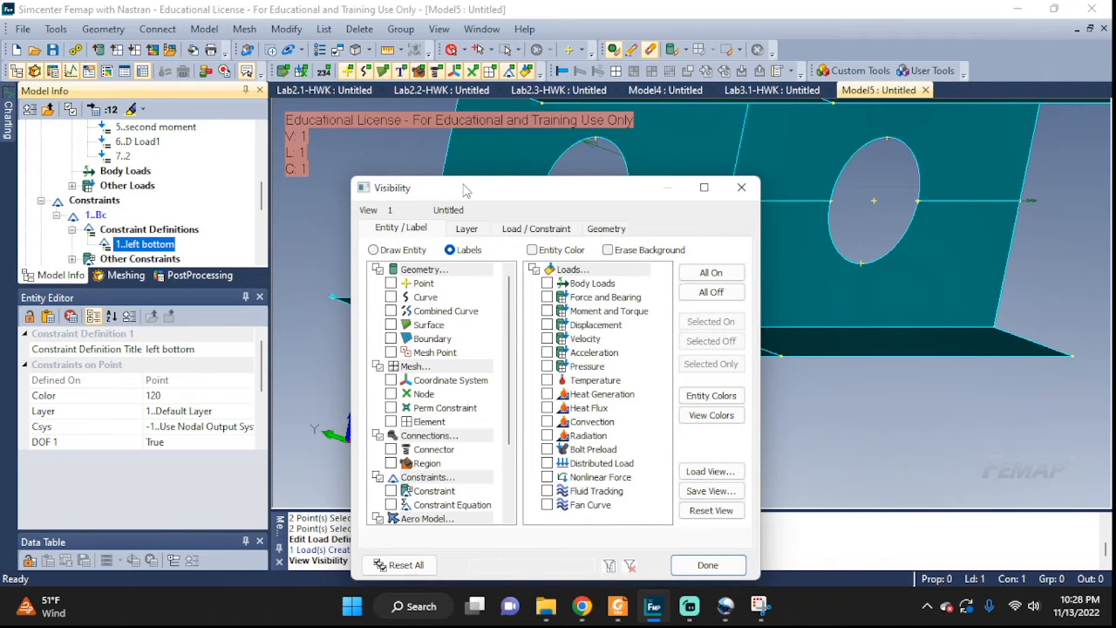
drag(465, 190, 712, 140)
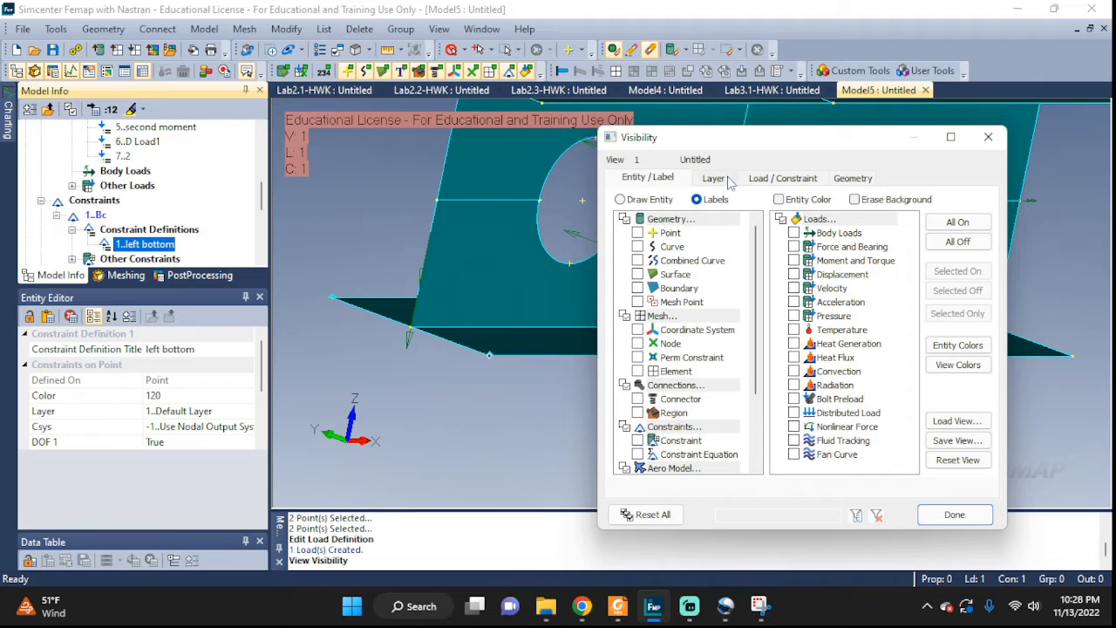
click(958, 241)
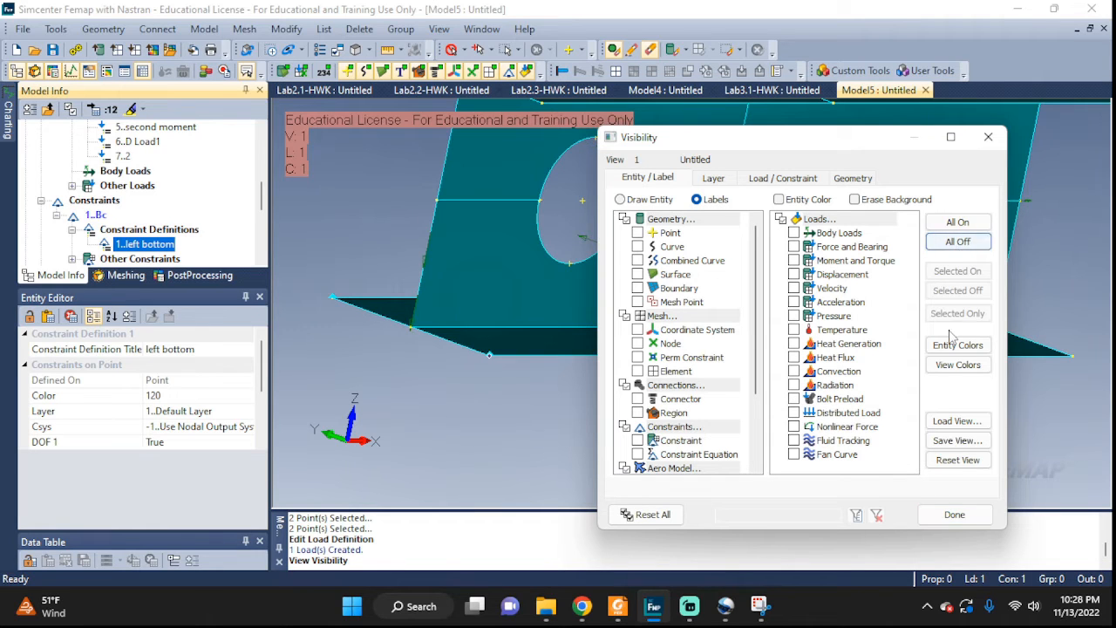
click(960, 221)
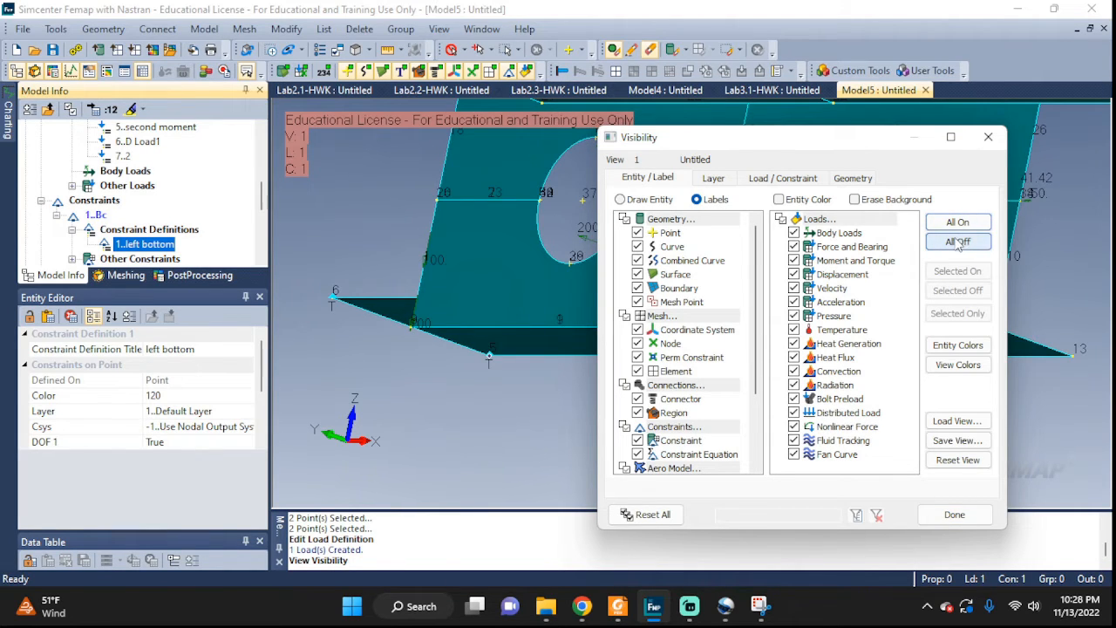
click(958, 241)
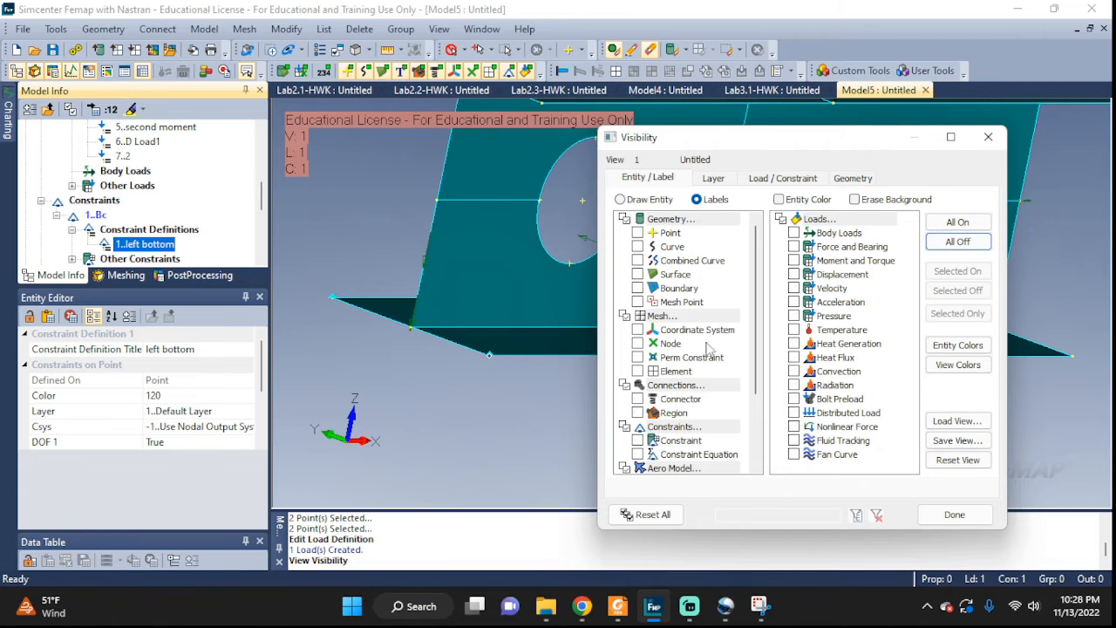
click(644, 441)
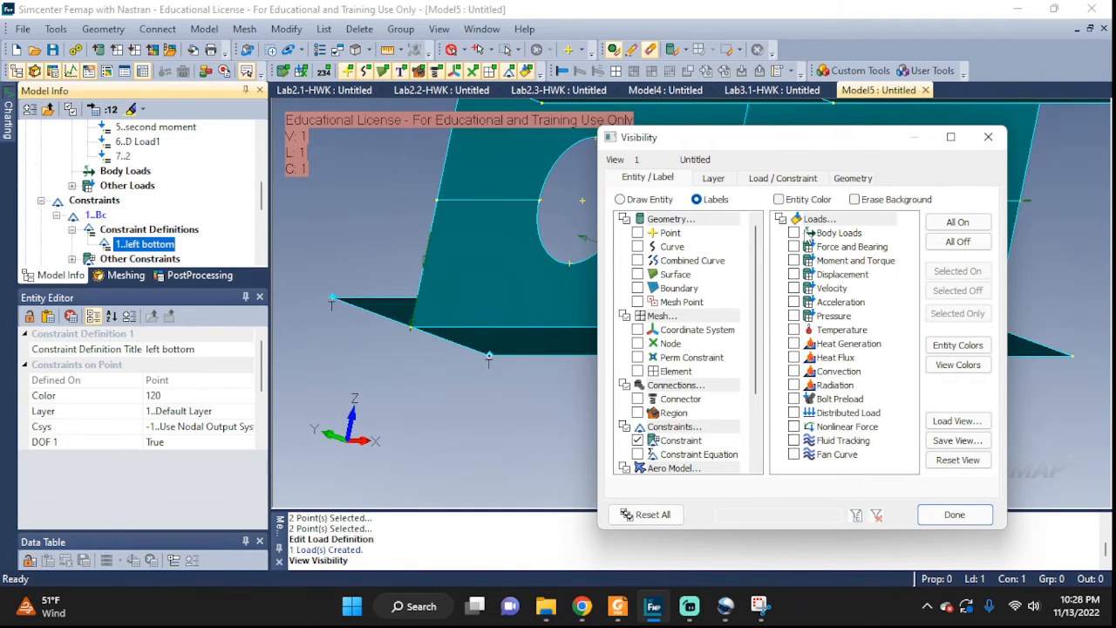
- Turn on the labels of all geometry, mesh, constraint and load entities and close the Visibility settings
click(793, 233)
click(958, 222)
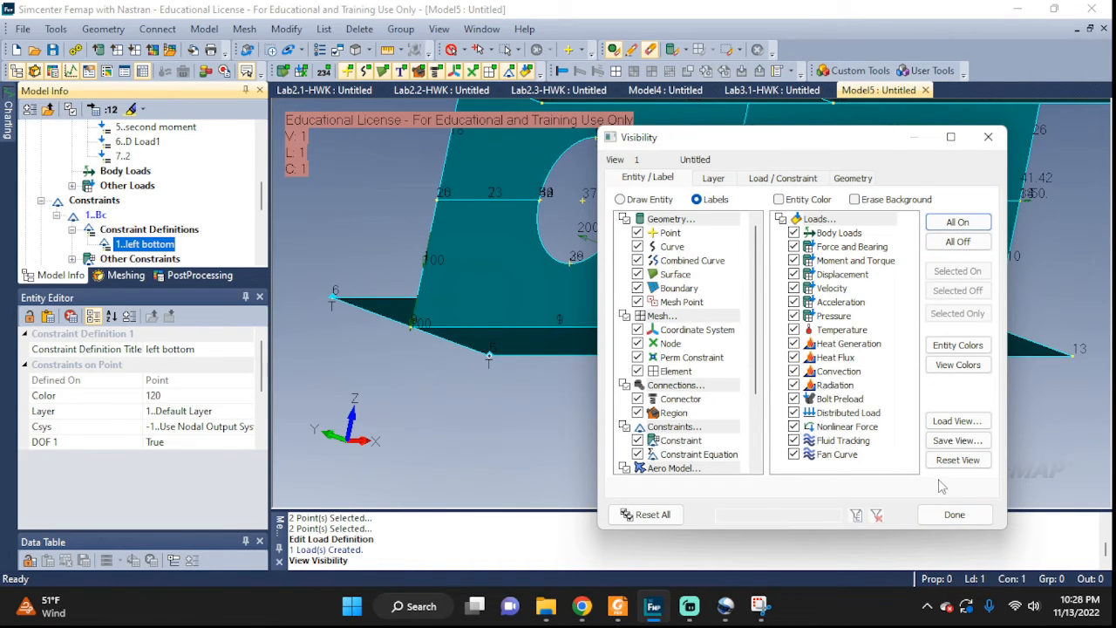
click(954, 515)
- Examine the constraint and load labels along the beam, from the pinned bottom flange corners to the opposite web end
middle_drag(842, 204, 850, 227)
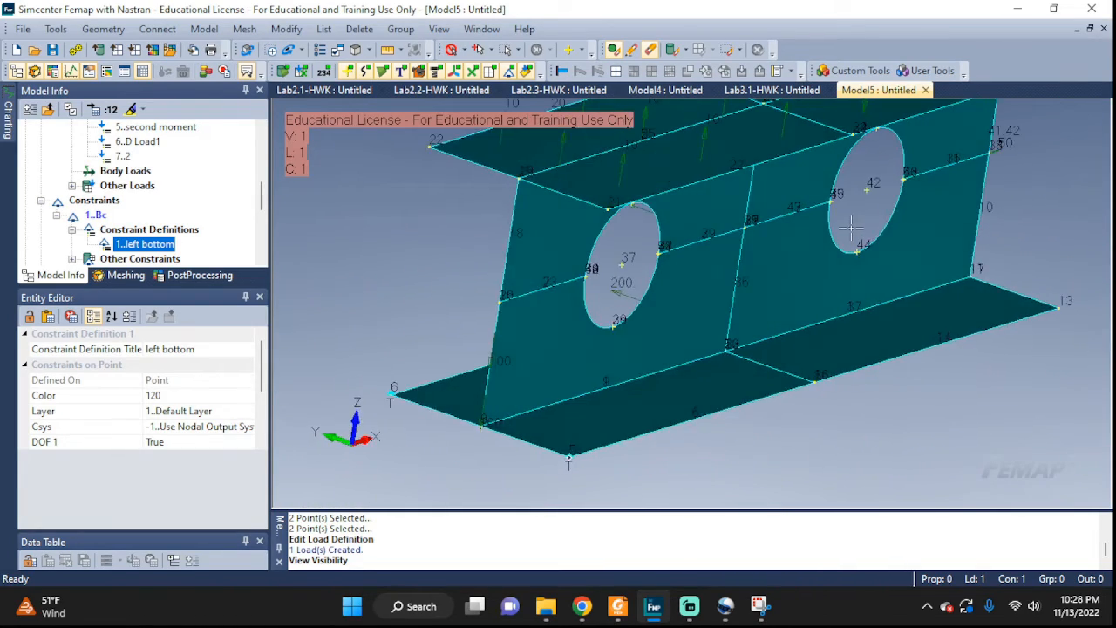
middle_drag(793, 323, 820, 312)
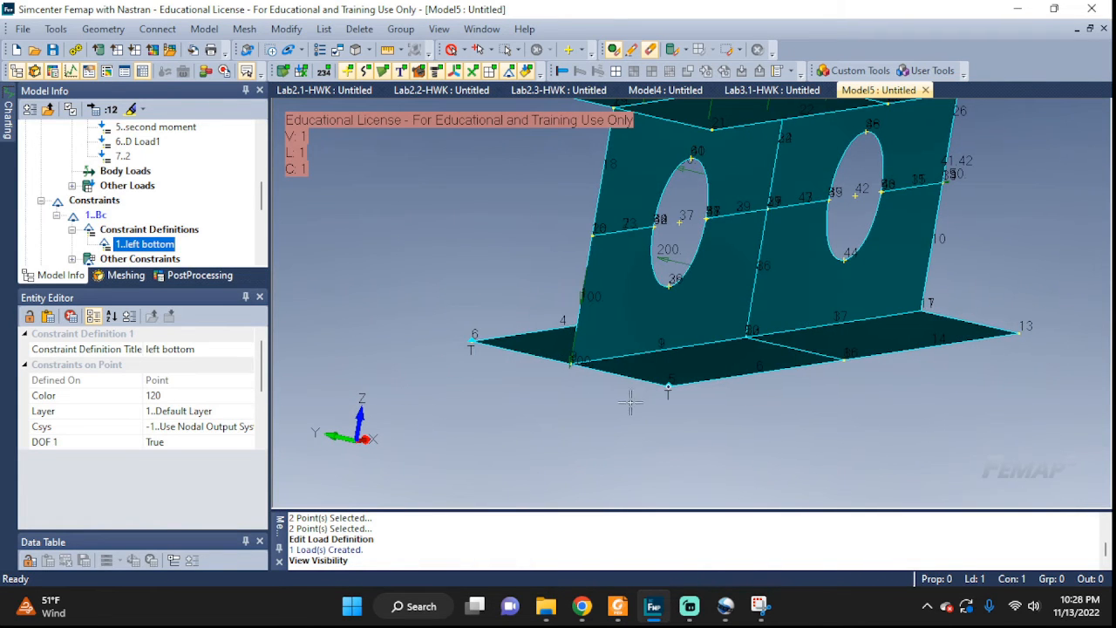
scroll(644, 387, up, 4)
scroll(649, 379, up, 2)
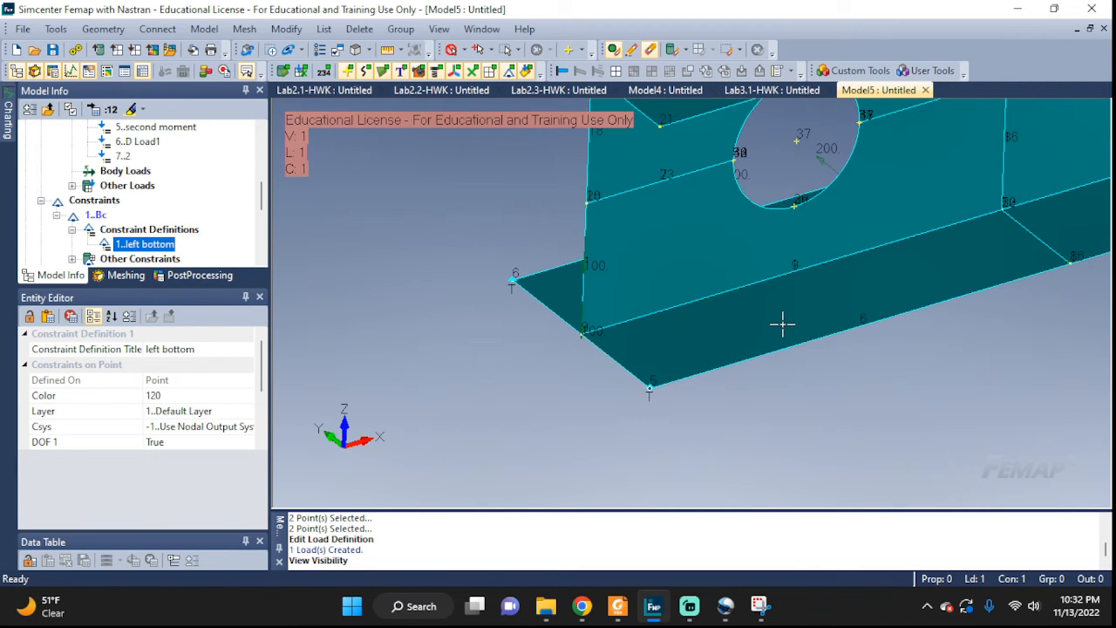
middle_drag(780, 324, 685, 384)
middle_drag(883, 338, 561, 379)
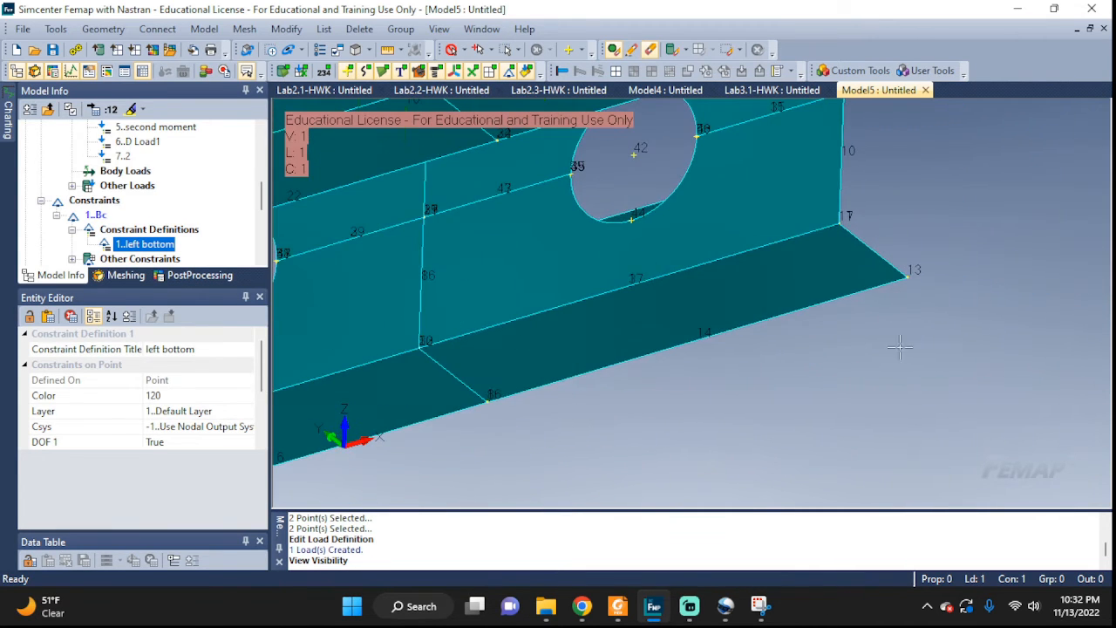
middle_drag(900, 352, 837, 262)
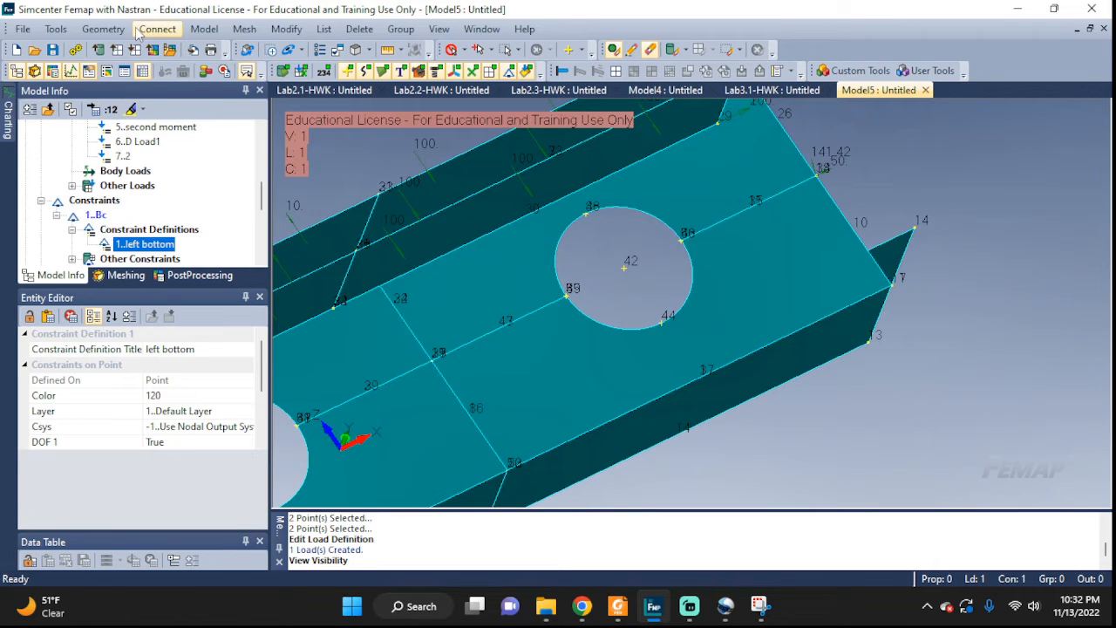
- Create a constraint titled "side" on web end curve 10, arbitrary in the Nodal Output CSys, with TX, TZ and RY constrained
click(204, 29)
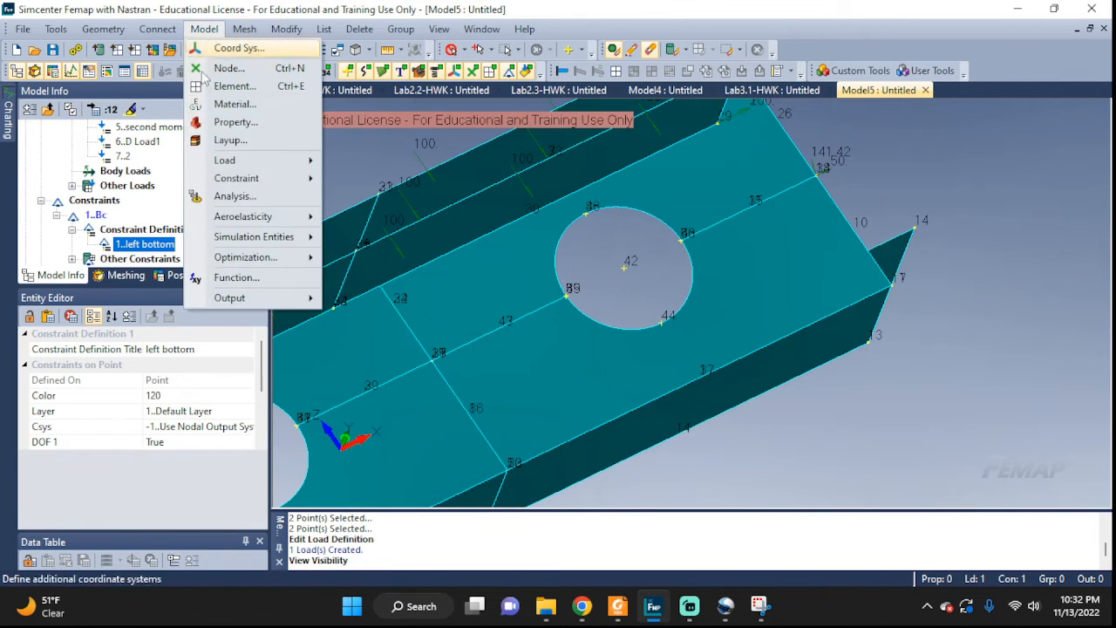
mouse_move(235, 183)
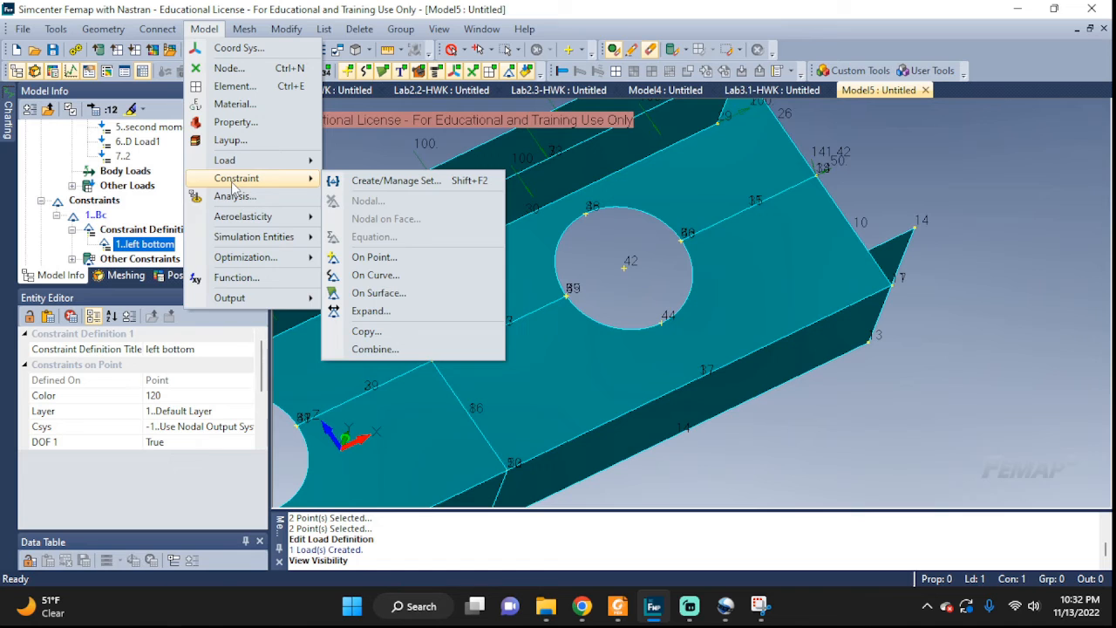
click(378, 277)
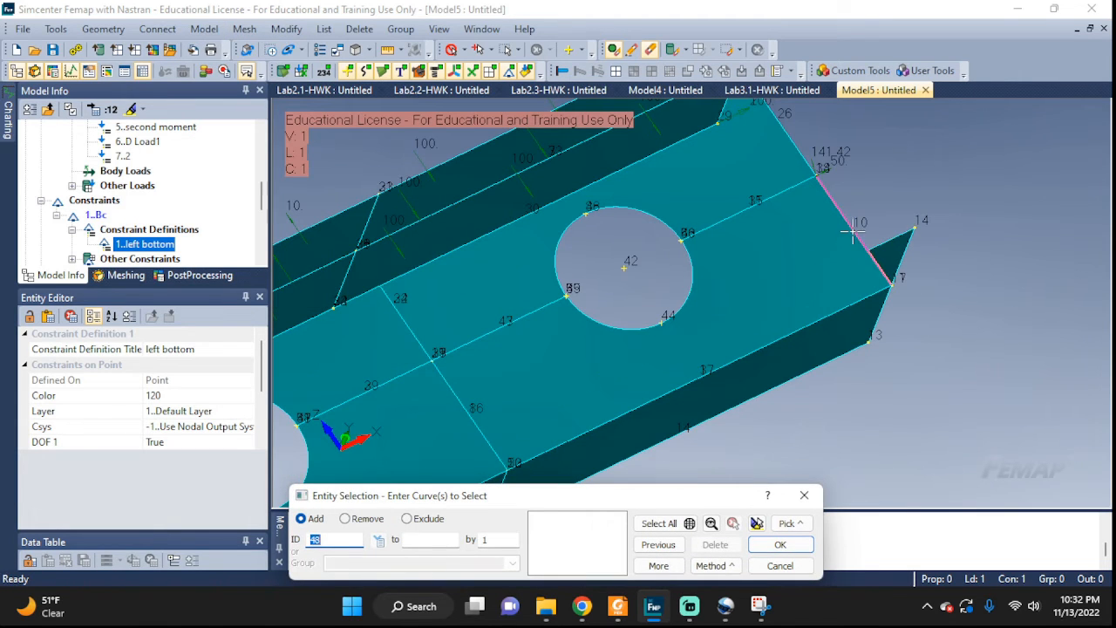
click(846, 214)
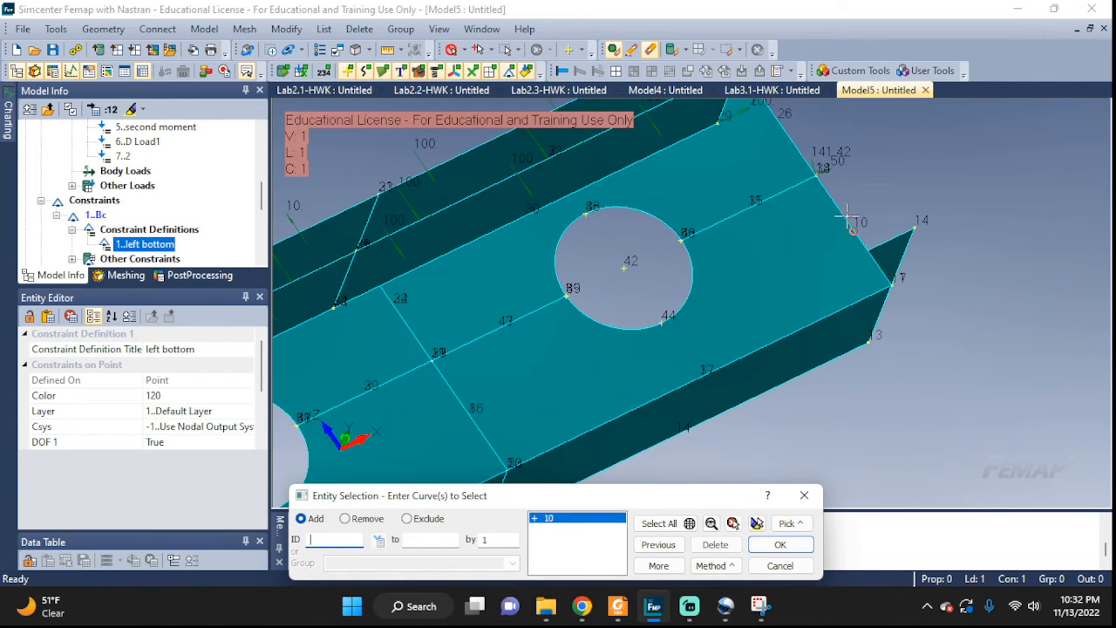
click(779, 546)
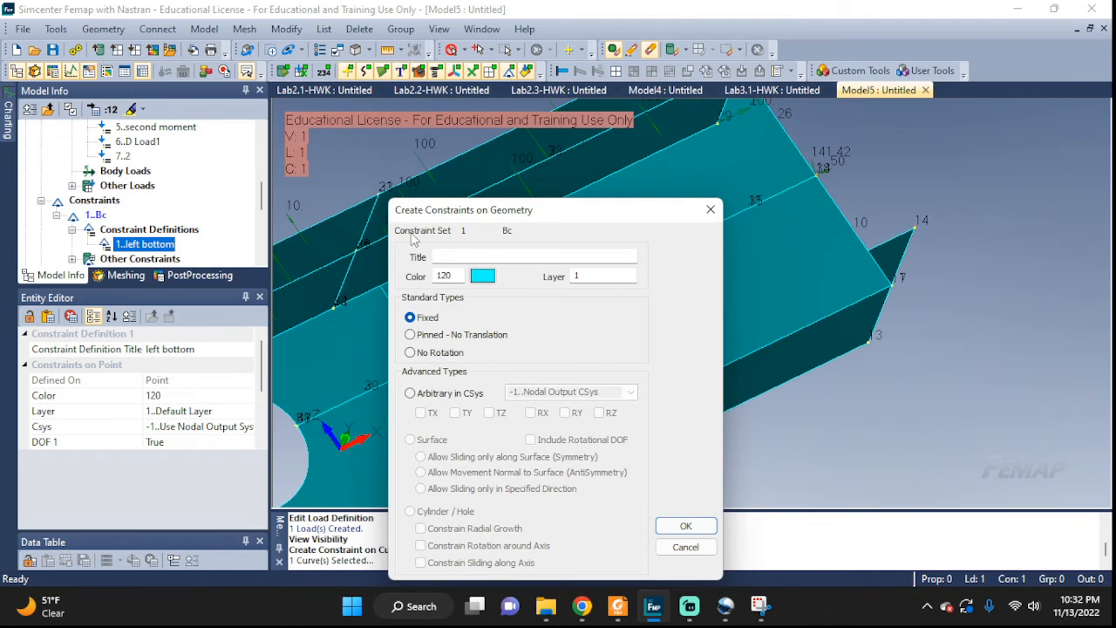
click(473, 255)
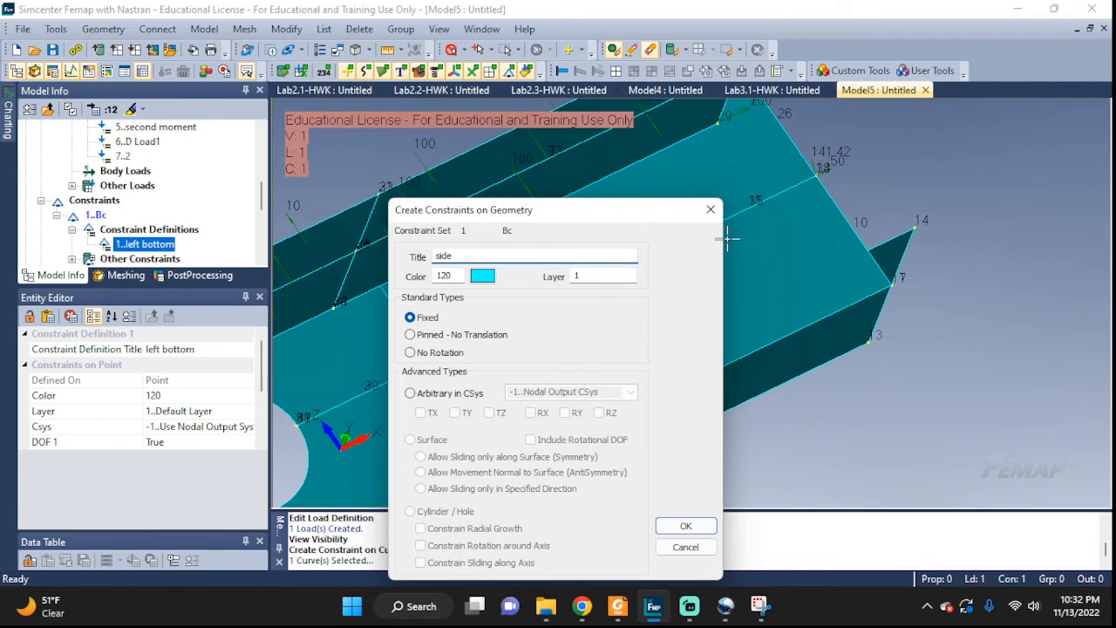
click(410, 393)
click(423, 414)
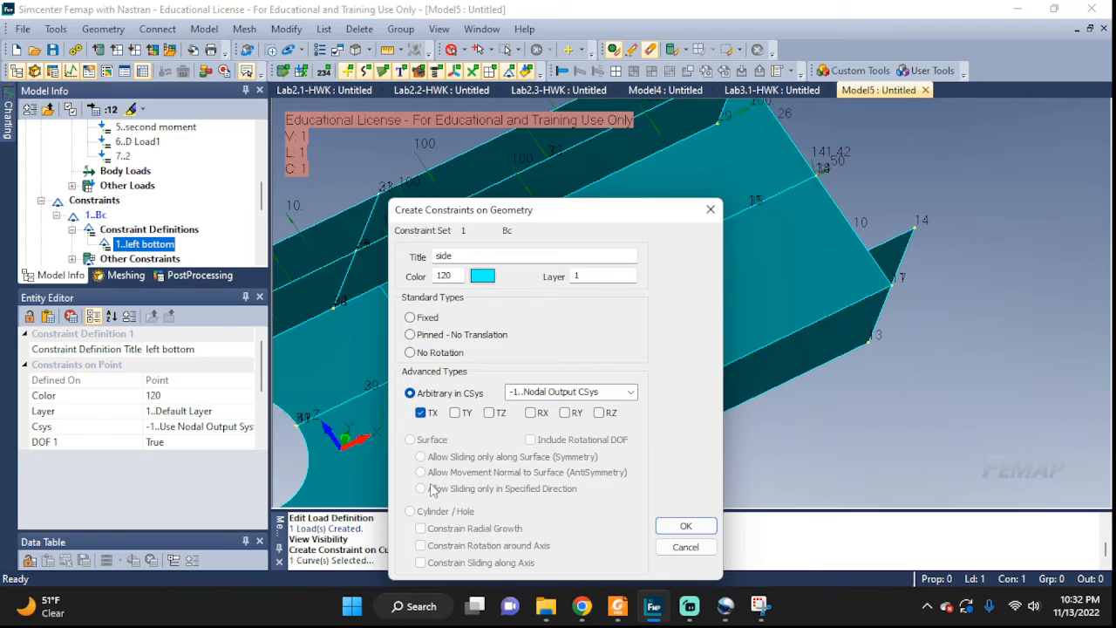
click(489, 413)
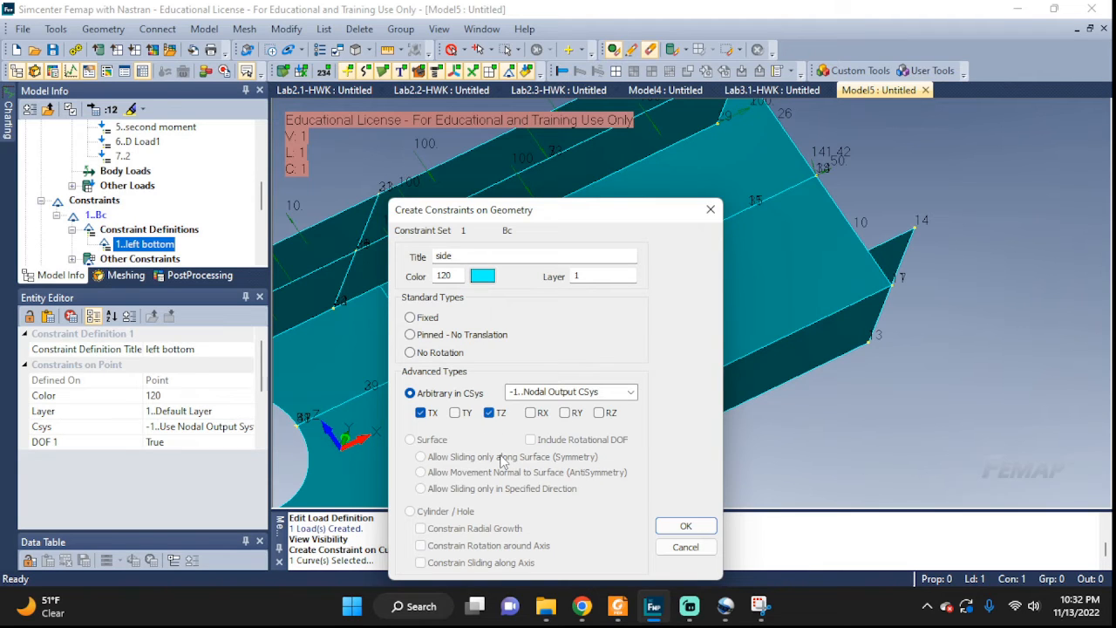
click(566, 414)
click(686, 526)
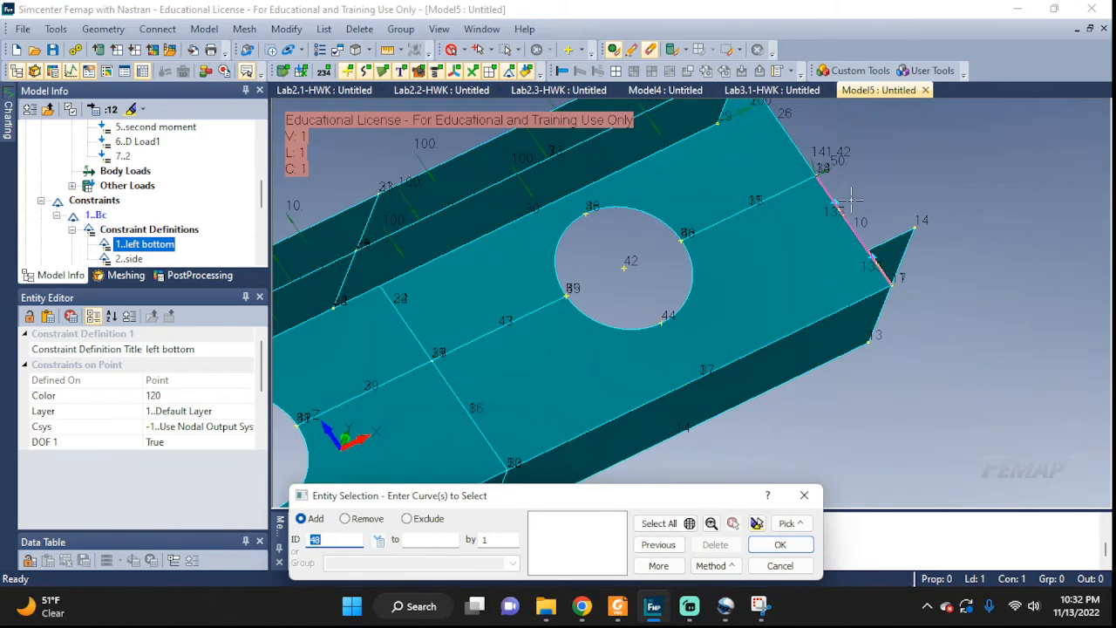
- Constrain TY and RZ on the web's mid-height curve between the hole and the beam end, and finish creating curve constraints
scroll(850, 201, up, 5)
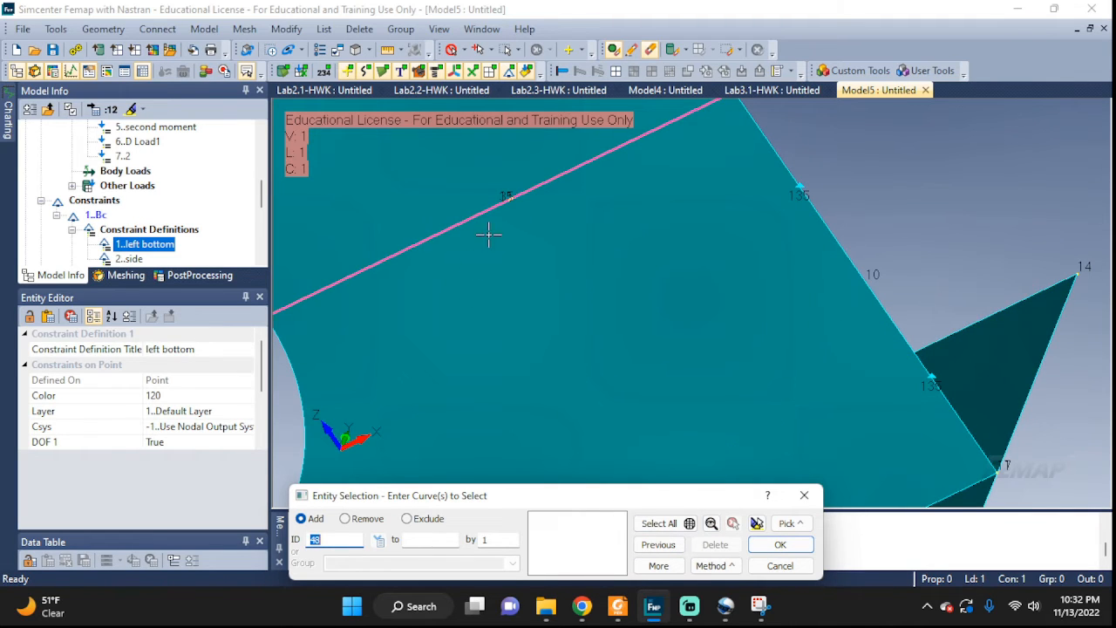
click(497, 203)
click(776, 545)
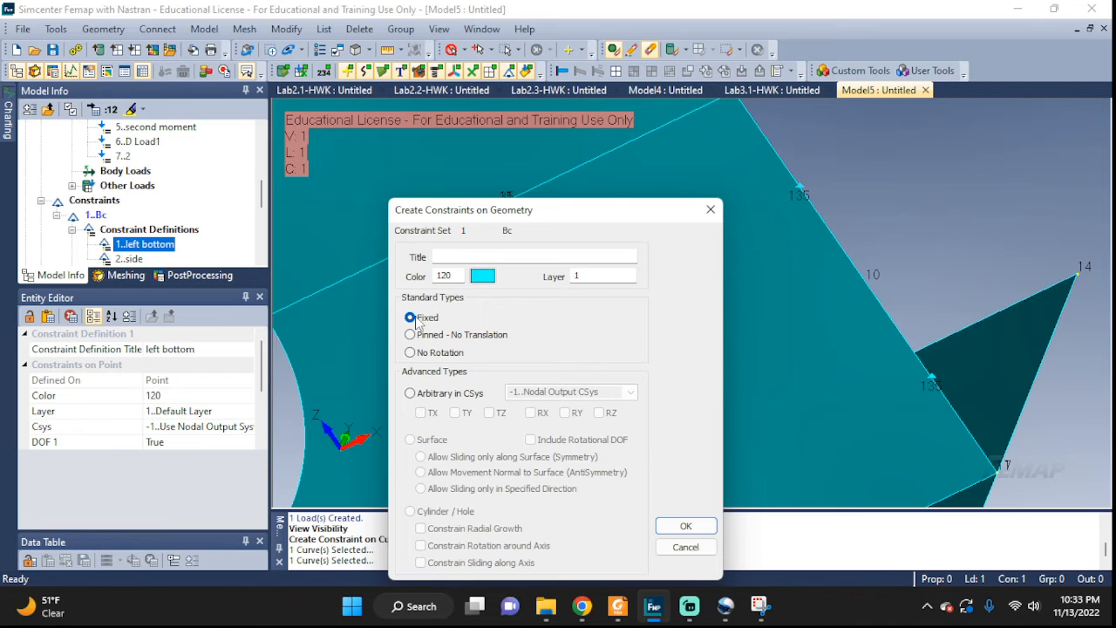
click(411, 393)
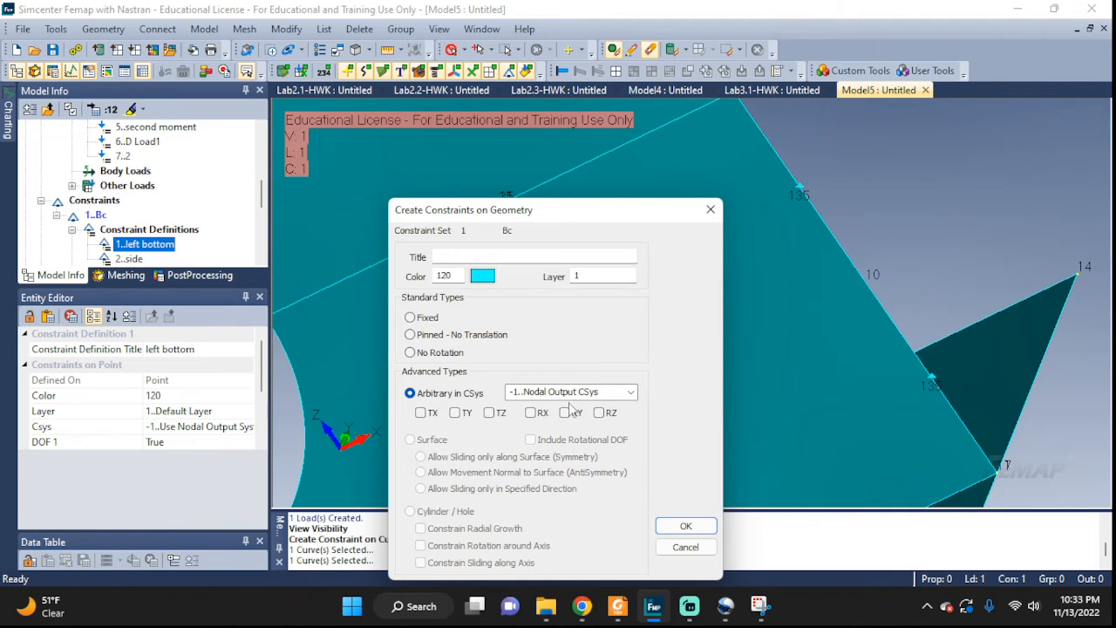
click(455, 413)
click(600, 415)
click(684, 527)
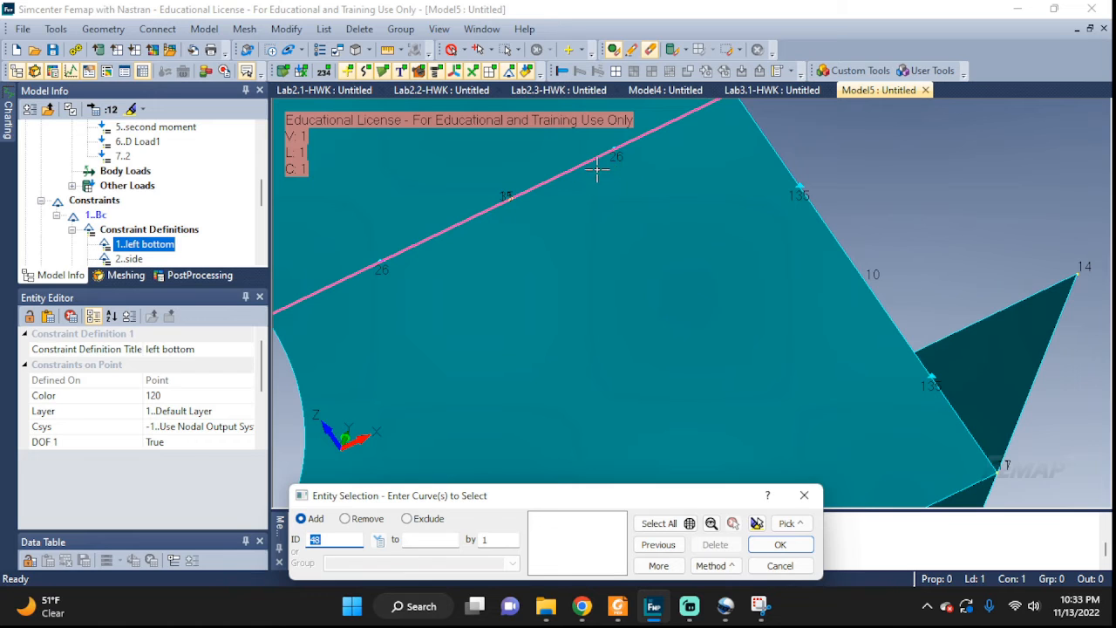
click(778, 567)
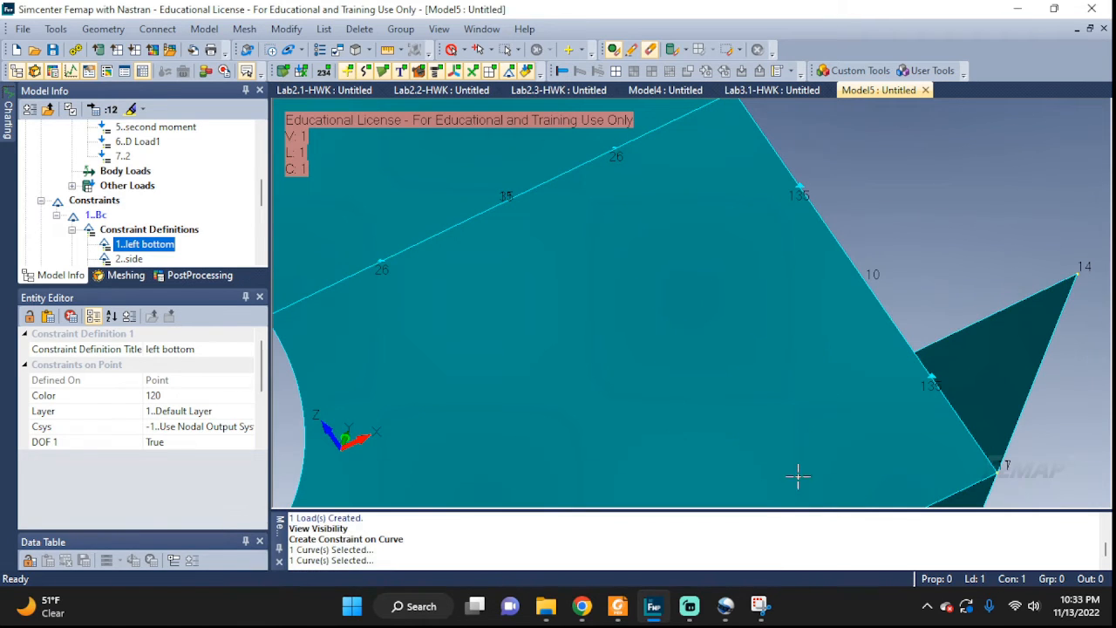
- Create a line offset from the bottom flange's end edge in the positive global X direction, and finish offsetting
mouse_move(702, 303)
middle_down()
mouse_move(668, 329)
mouse_move(913, 254)
mouse_move(866, 257)
mouse_move(887, 262)
middle_up()
middle_drag(852, 357, 900, 414)
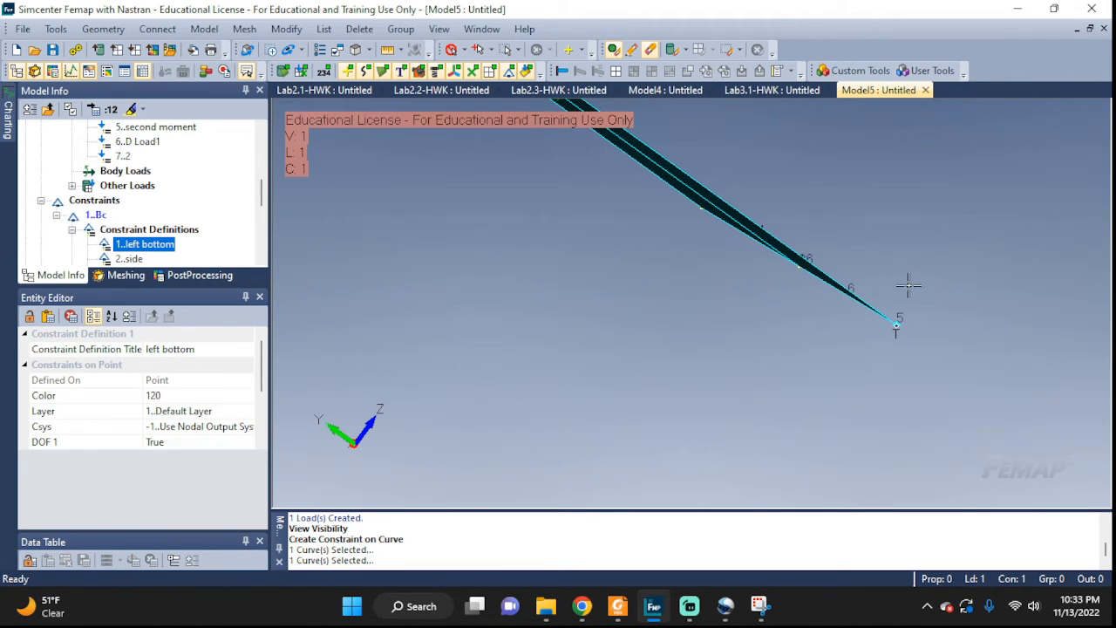
middle_drag(908, 286, 903, 290)
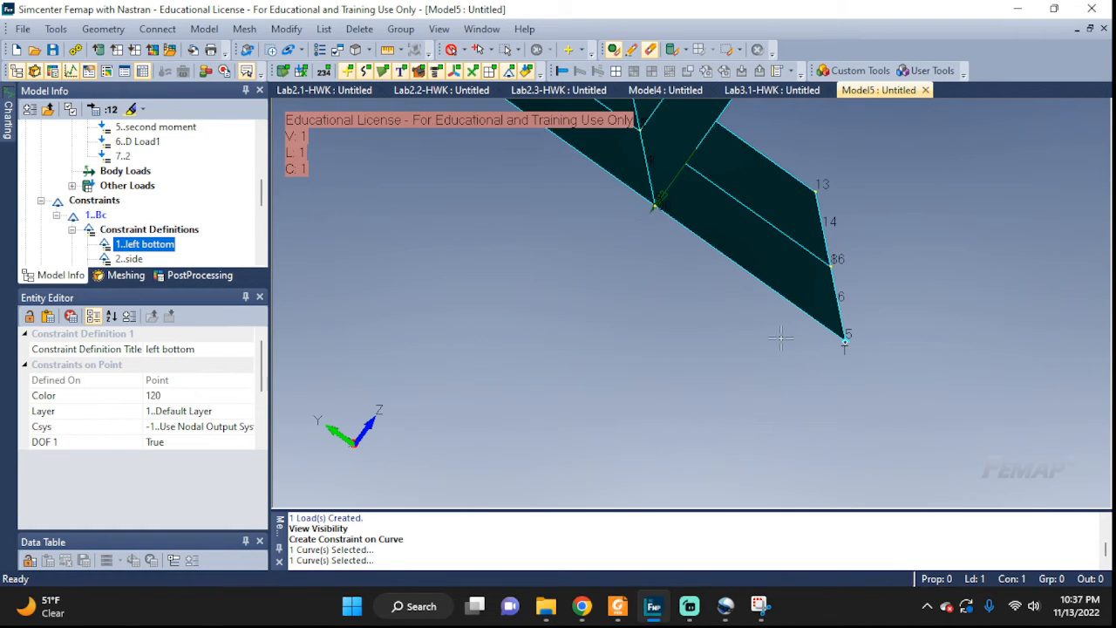
middle_drag(780, 338, 755, 334)
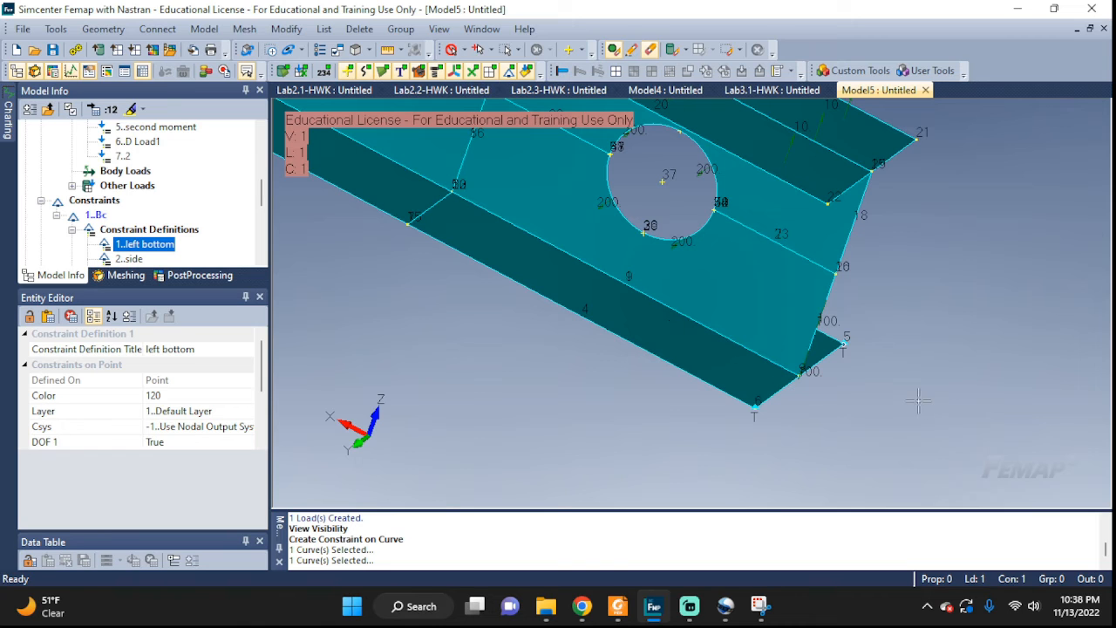
middle_drag(918, 400, 856, 401)
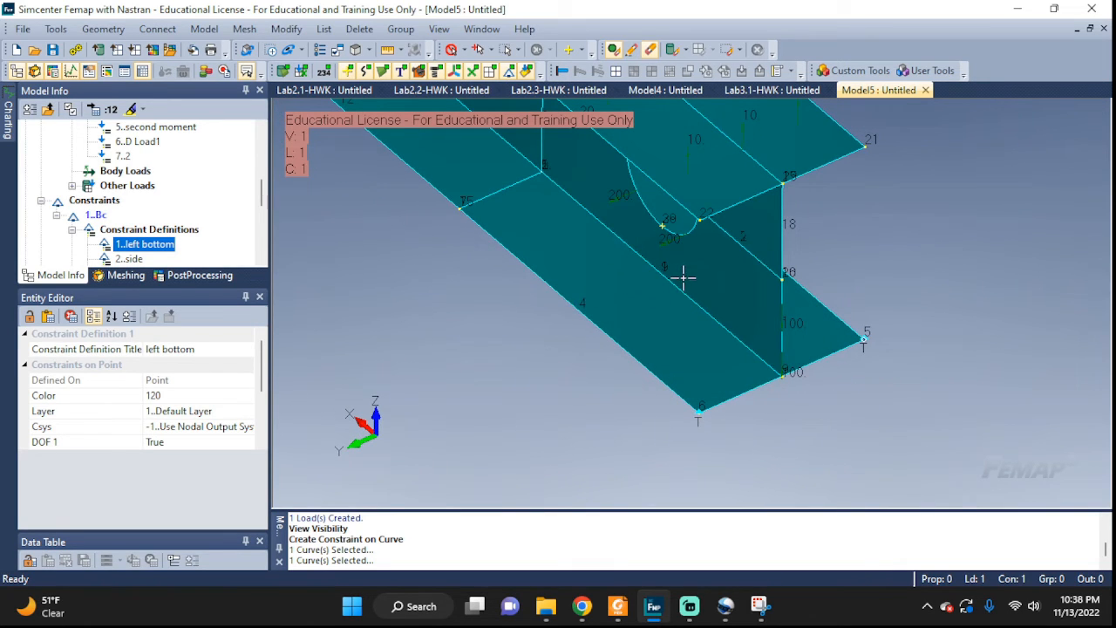
click(103, 28)
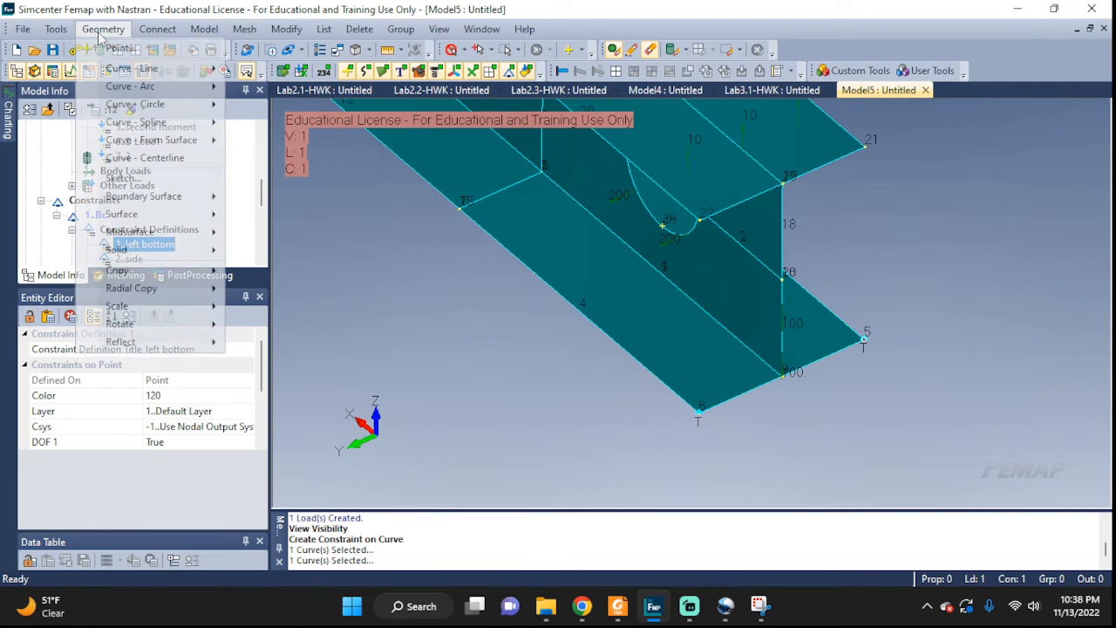
mouse_move(137, 75)
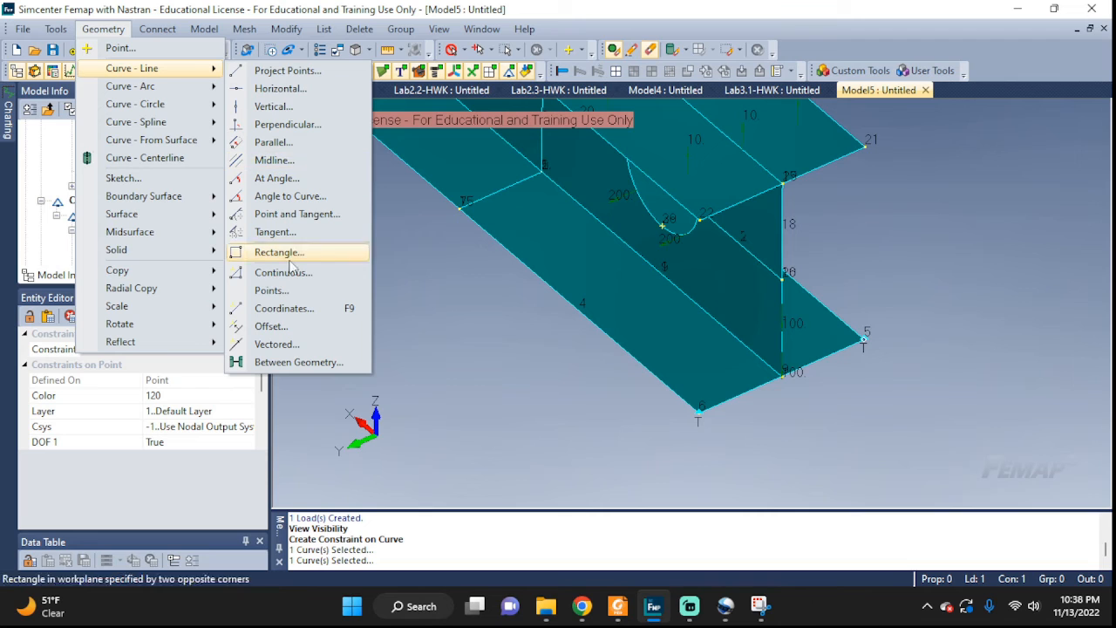
click(290, 326)
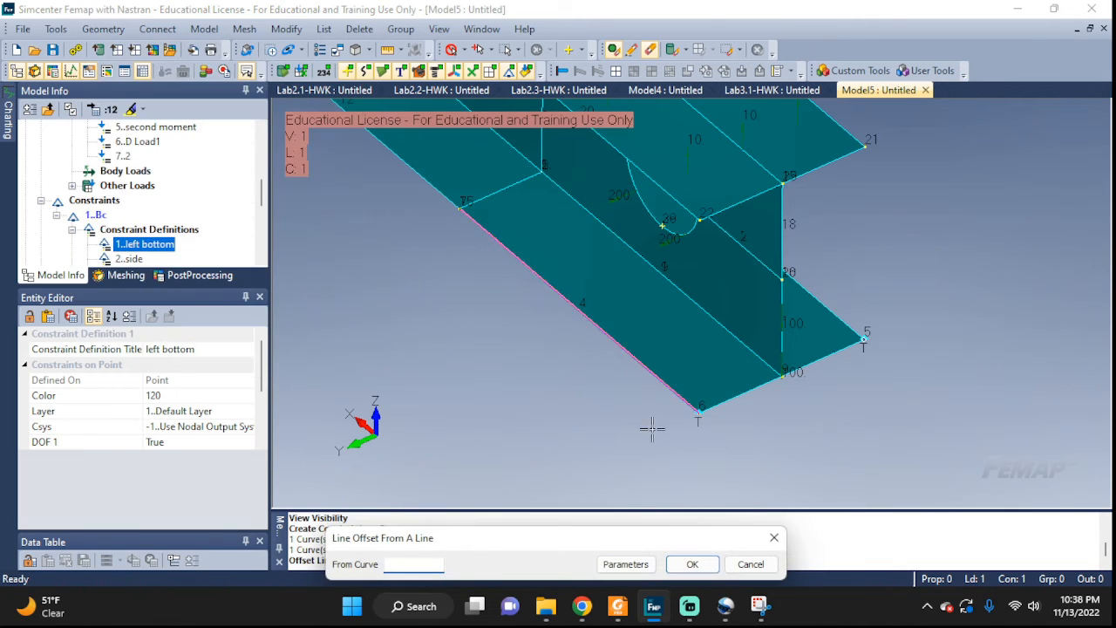
click(747, 394)
click(692, 564)
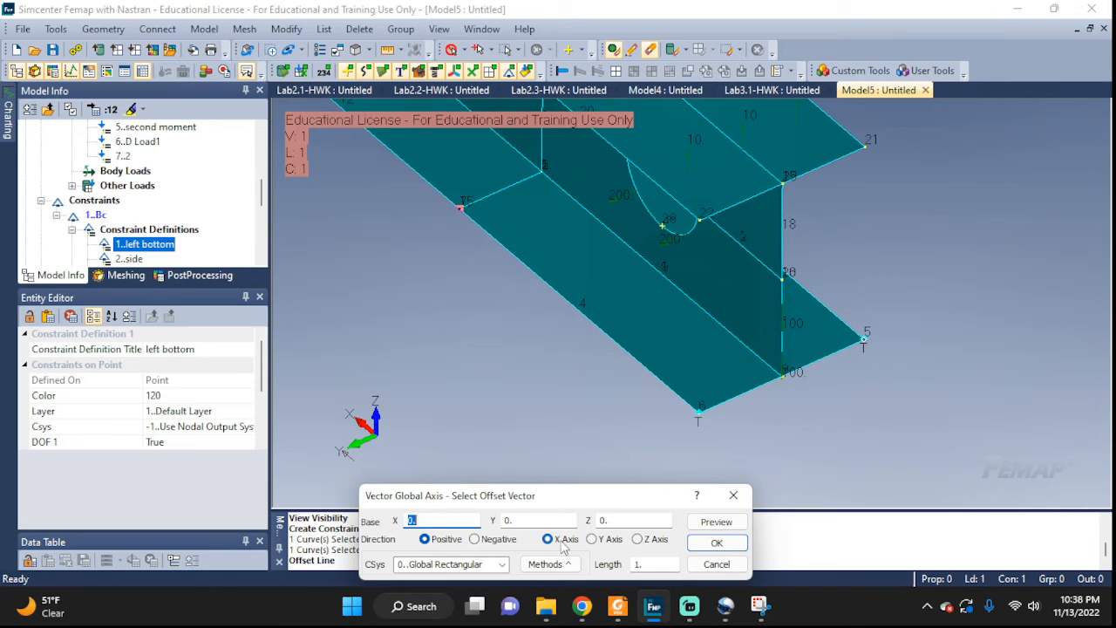
click(647, 564)
click(717, 544)
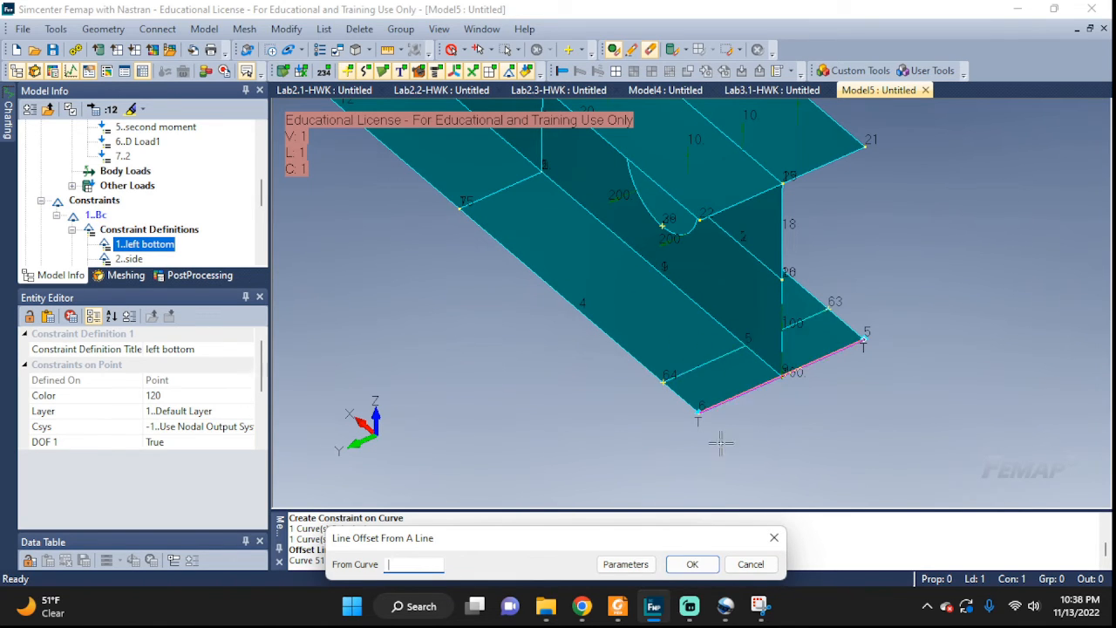
click(737, 565)
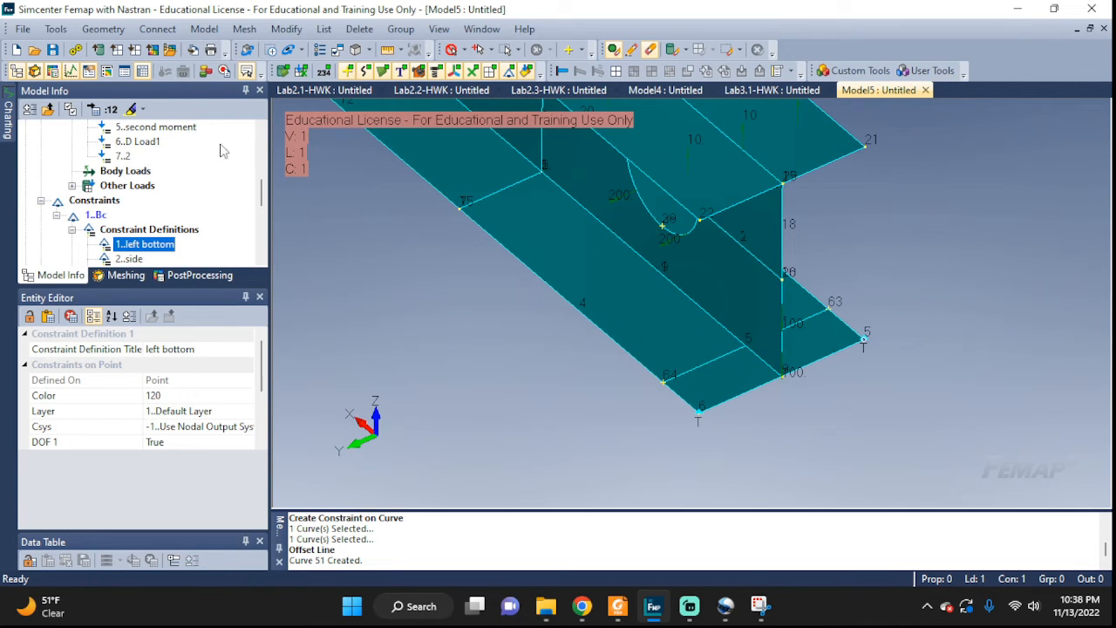
- Project the offset line, curve 51, onto the bottom flange surface to split off a narrow end strip, and finish projecting
click(102, 31)
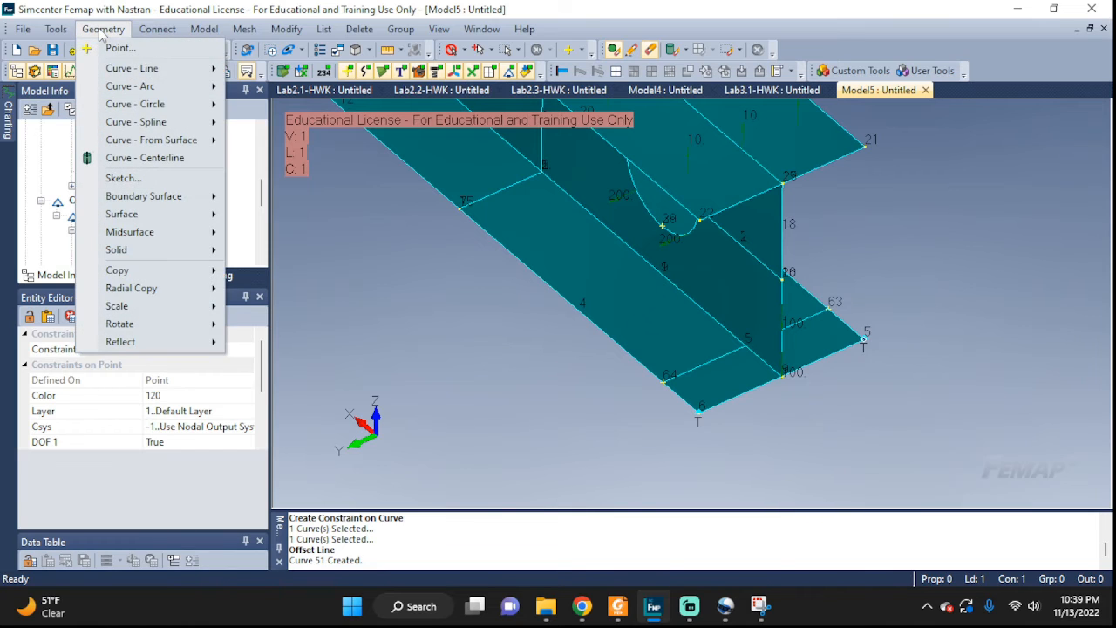
mouse_move(157, 142)
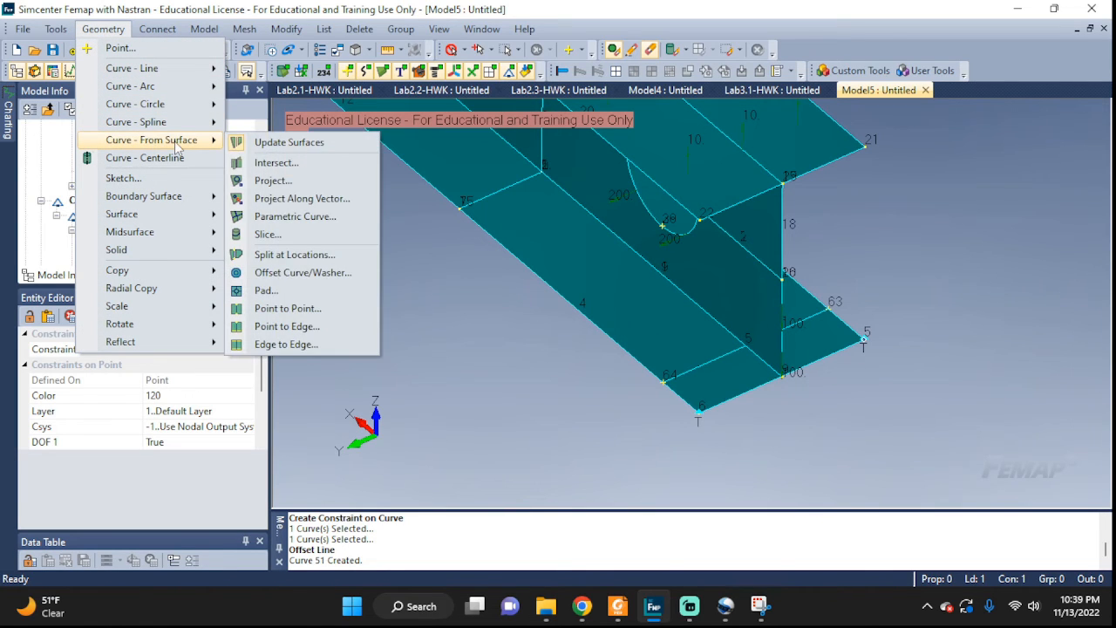
click(294, 186)
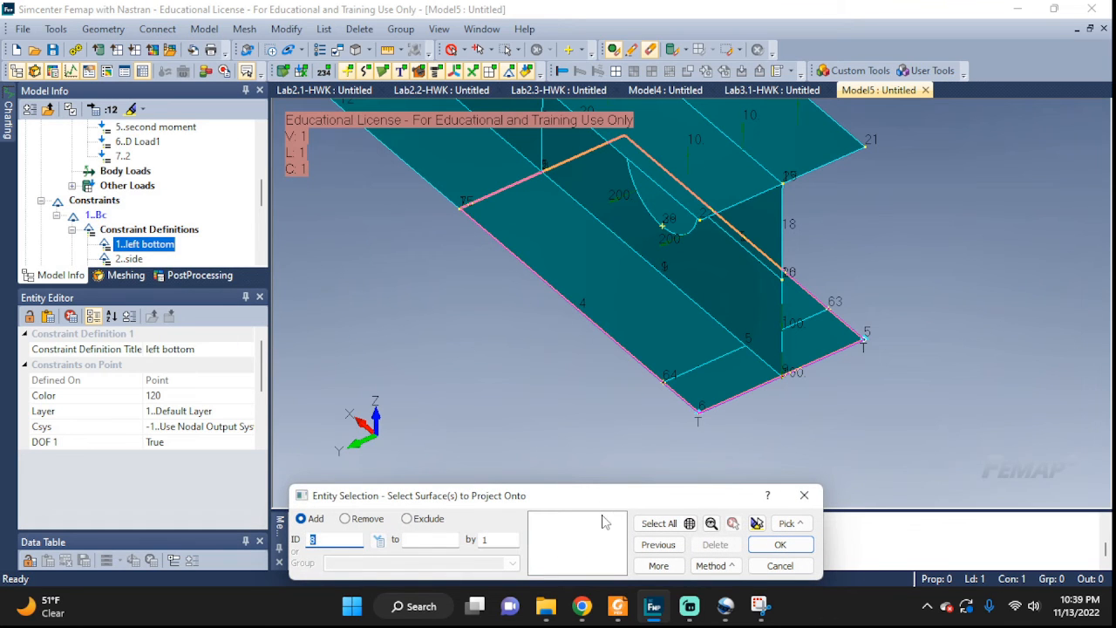
drag(589, 504, 565, 472)
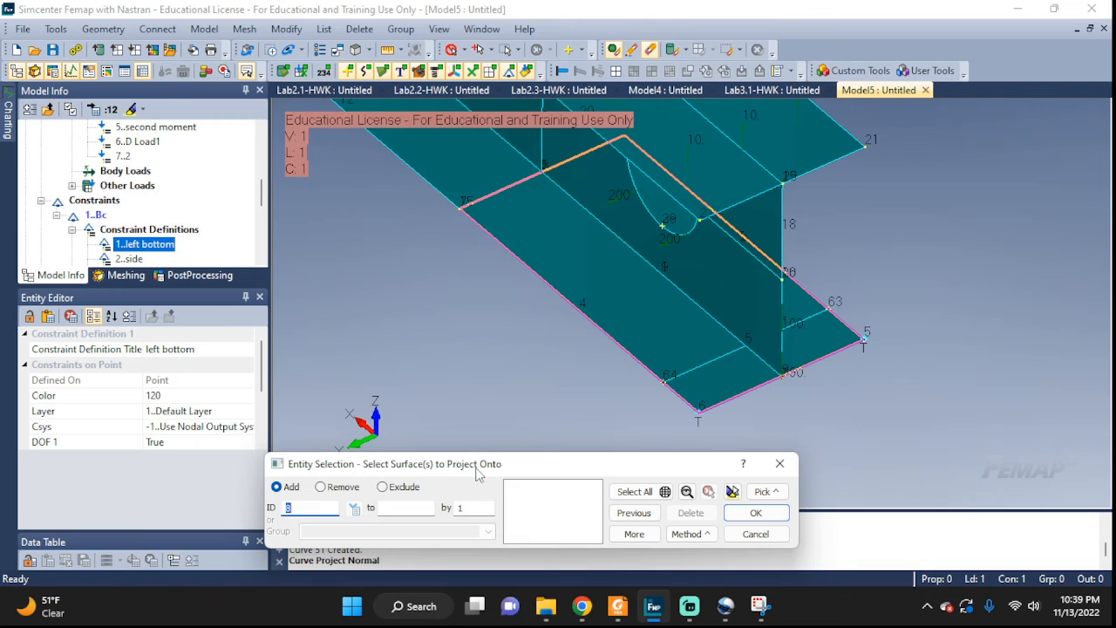
click(621, 289)
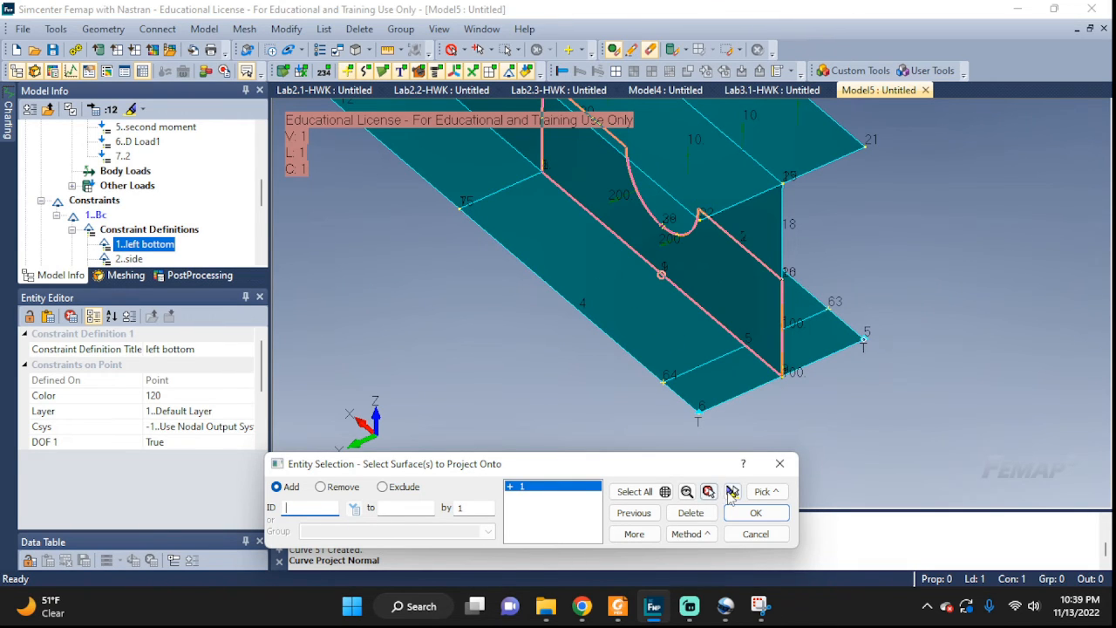
drag(703, 462, 727, 493)
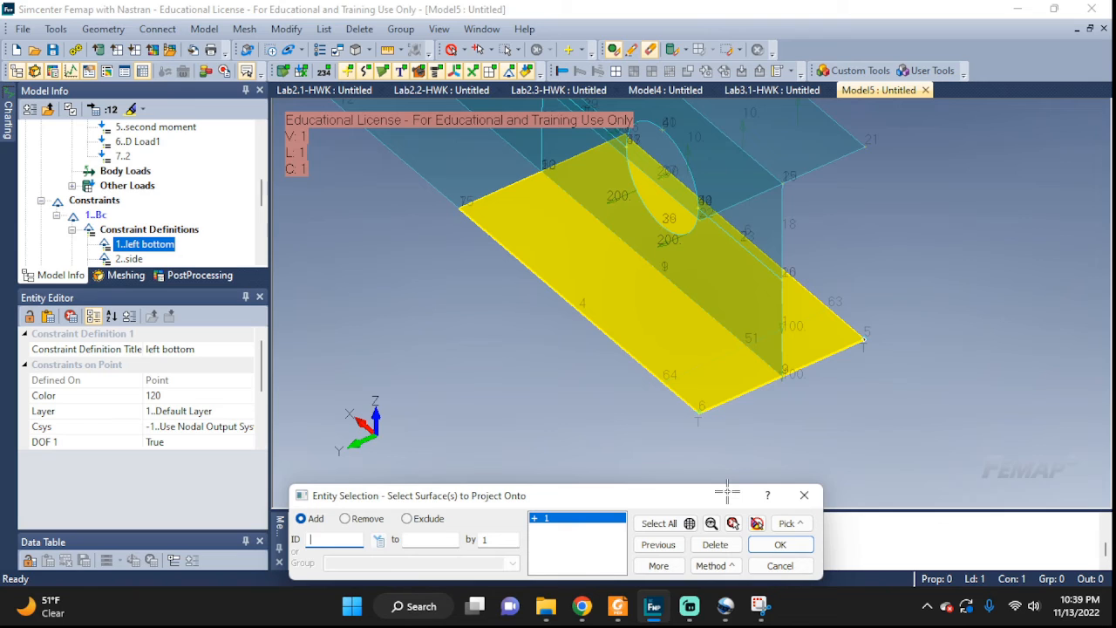
click(780, 545)
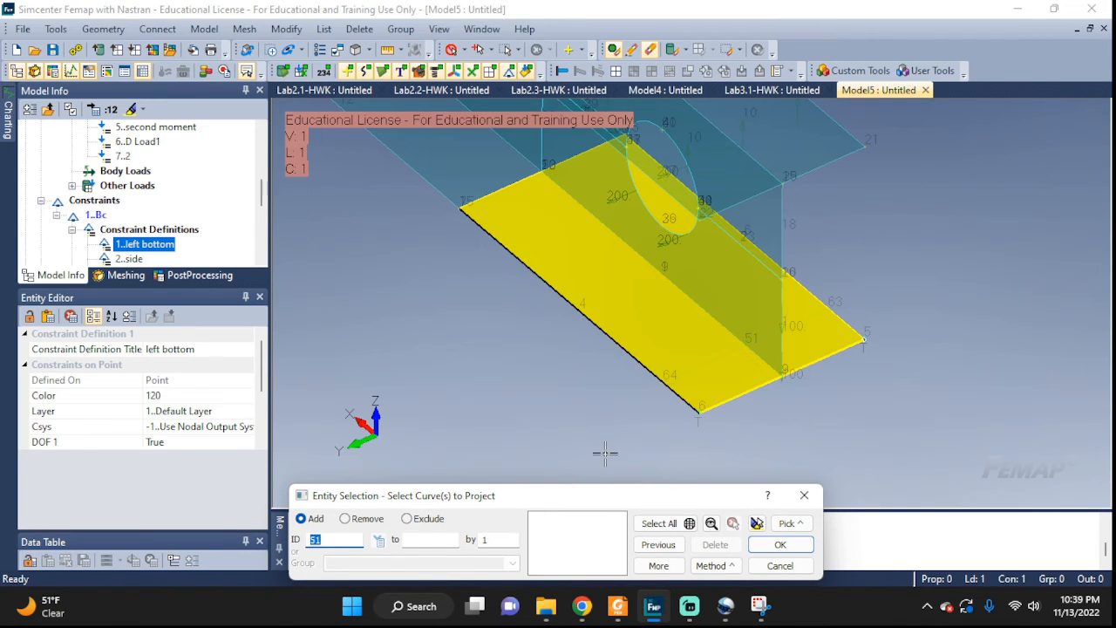
click(698, 367)
click(757, 541)
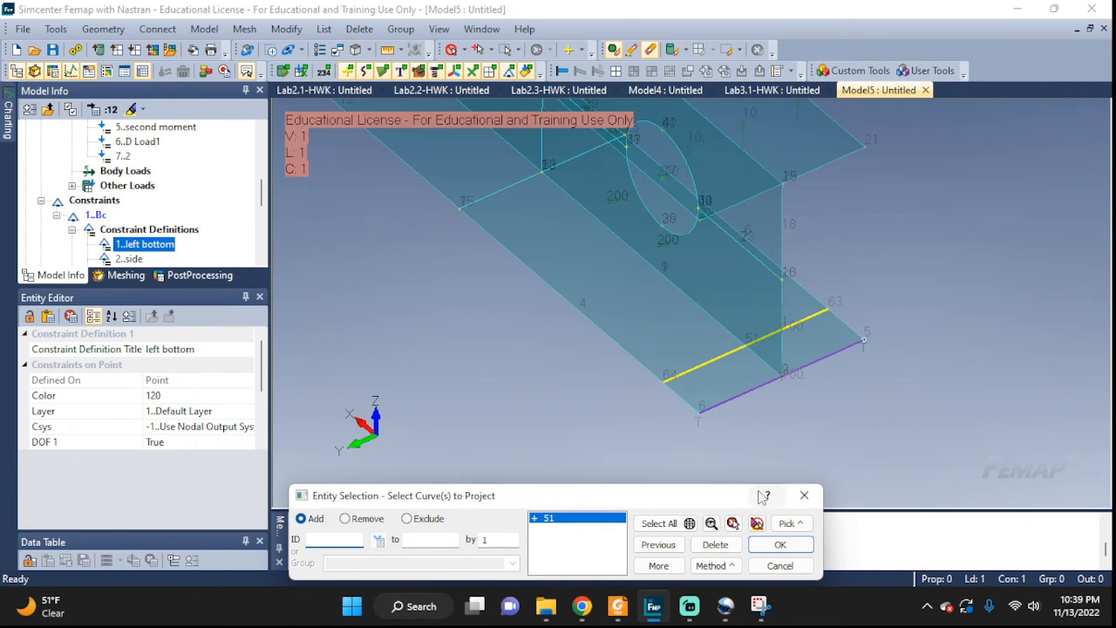
click(781, 544)
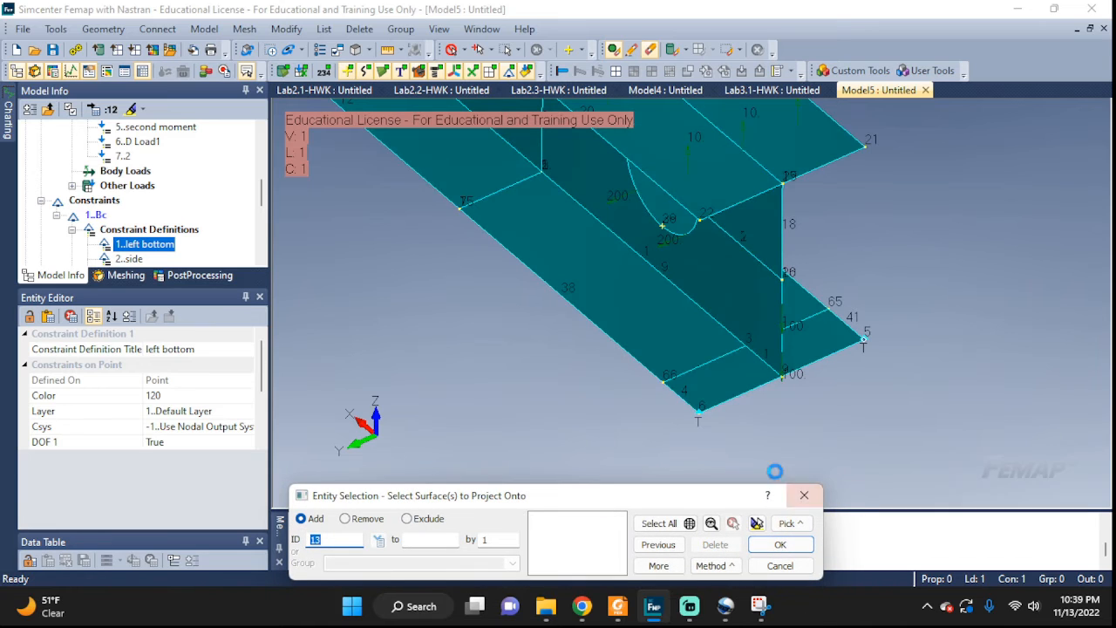
click(780, 566)
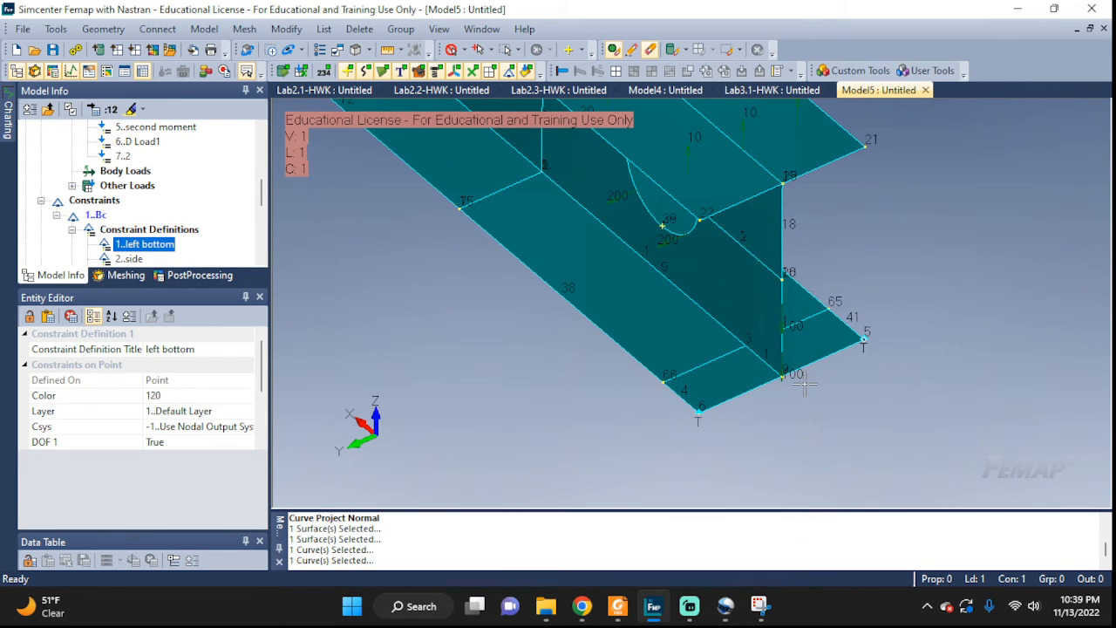
- Turn off the labels of all entity types and close the Visibility settings
key(ctrl+q)
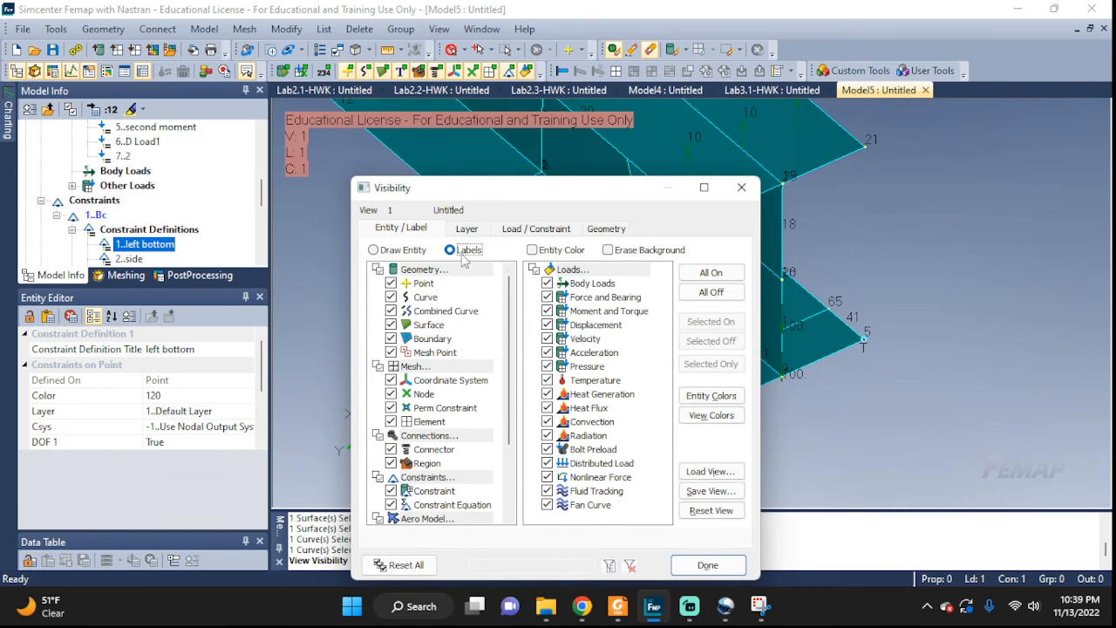
click(711, 292)
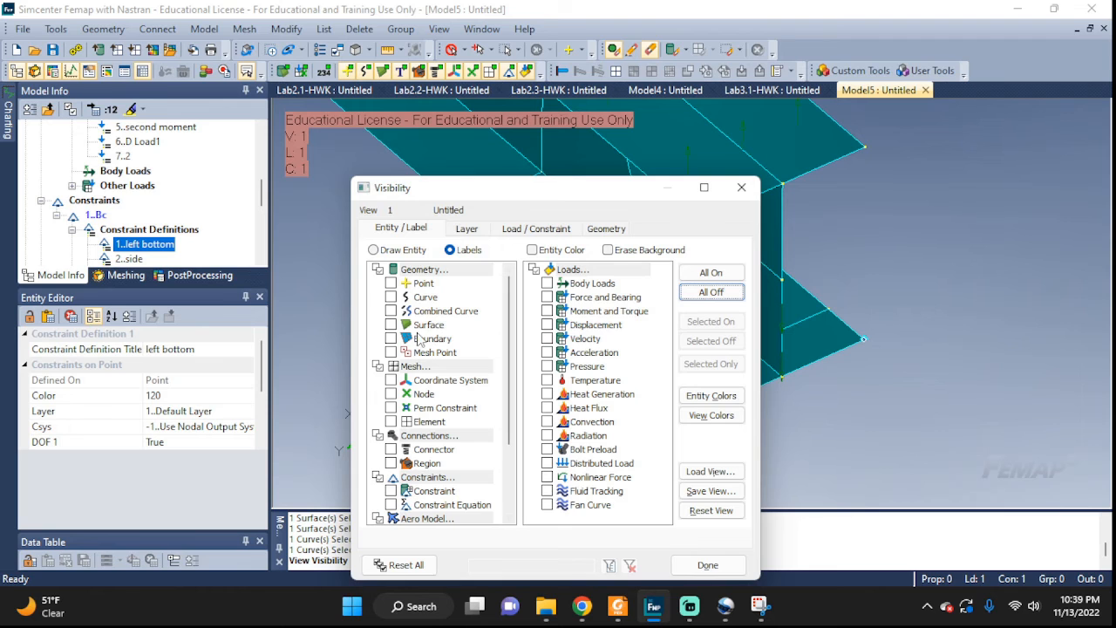
click(706, 565)
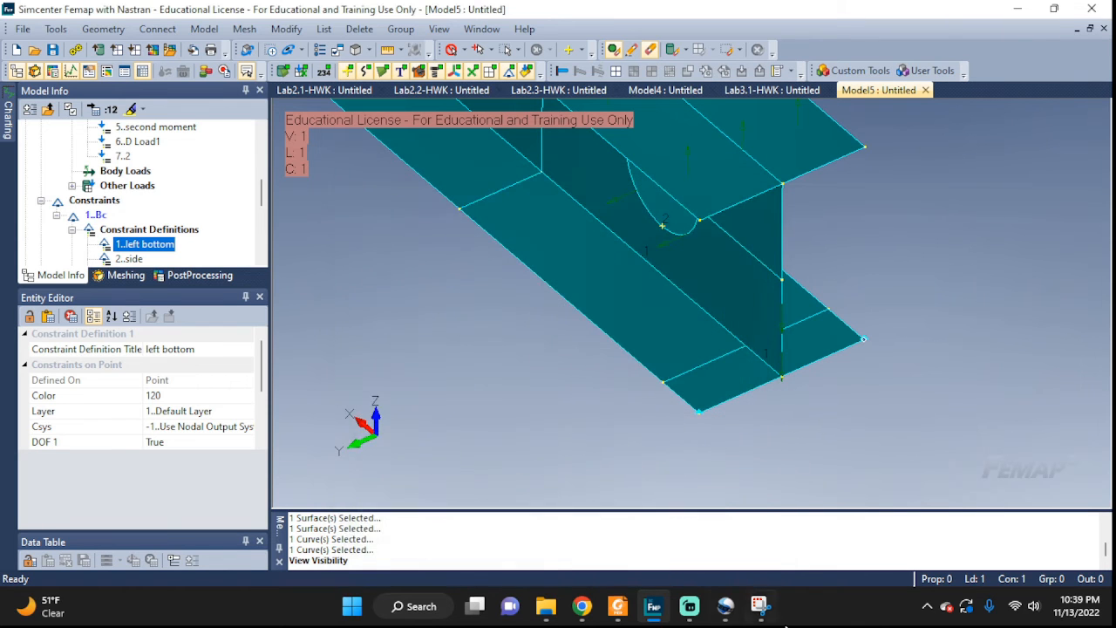
- Create a Fixed surface constraint titled "foot" on the narrow strip at the bottom flange's end
middle_drag(719, 328, 740, 374)
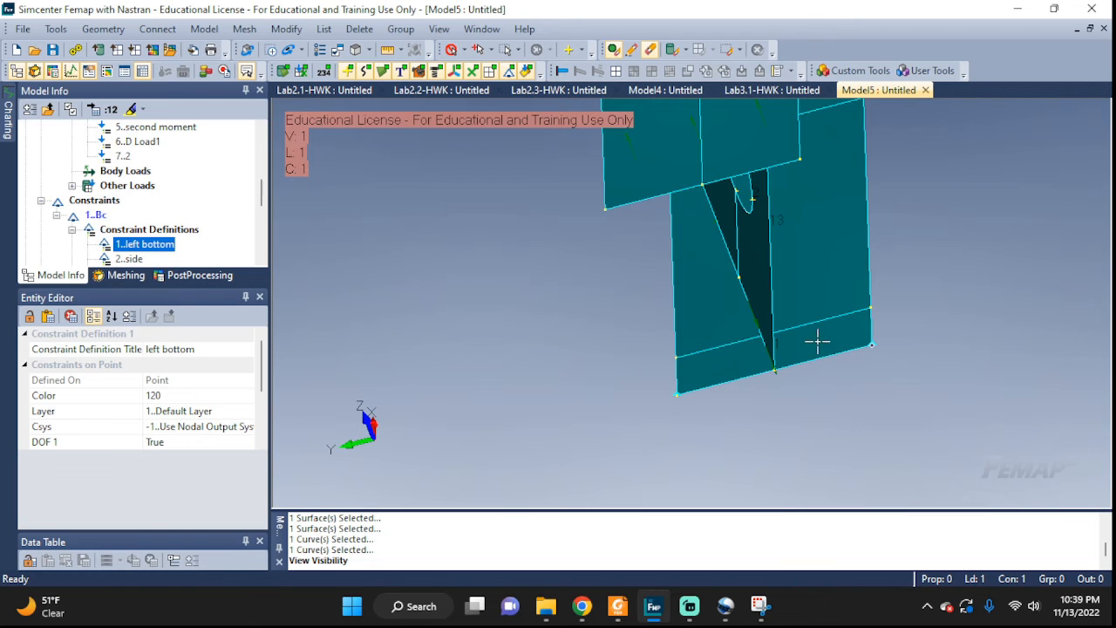
scroll(810, 321, up, 7)
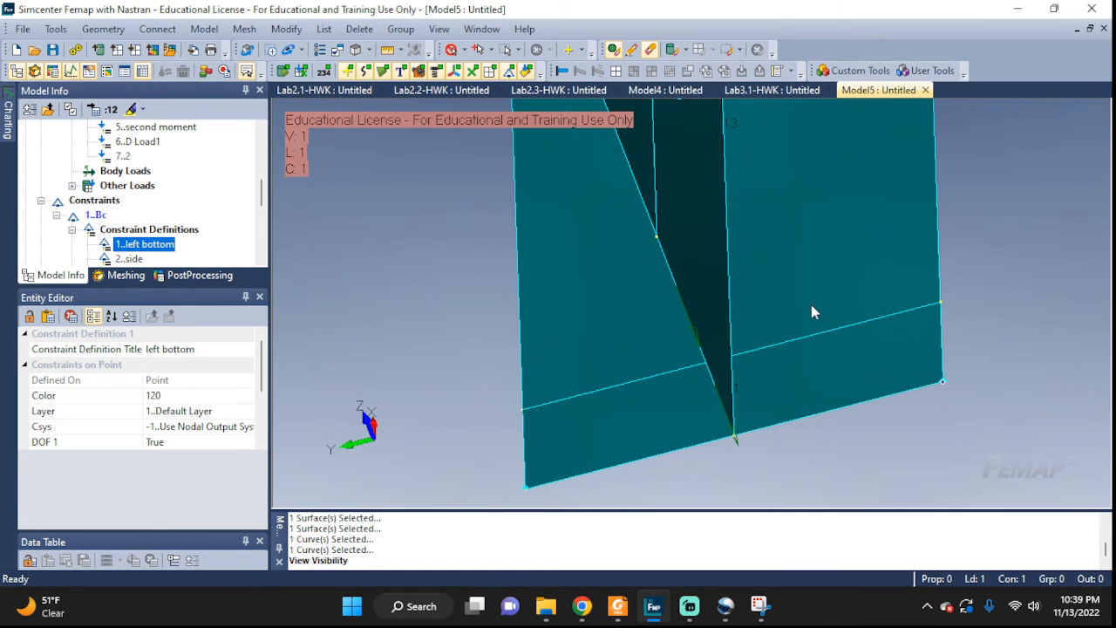
middle_drag(812, 305, 927, 288)
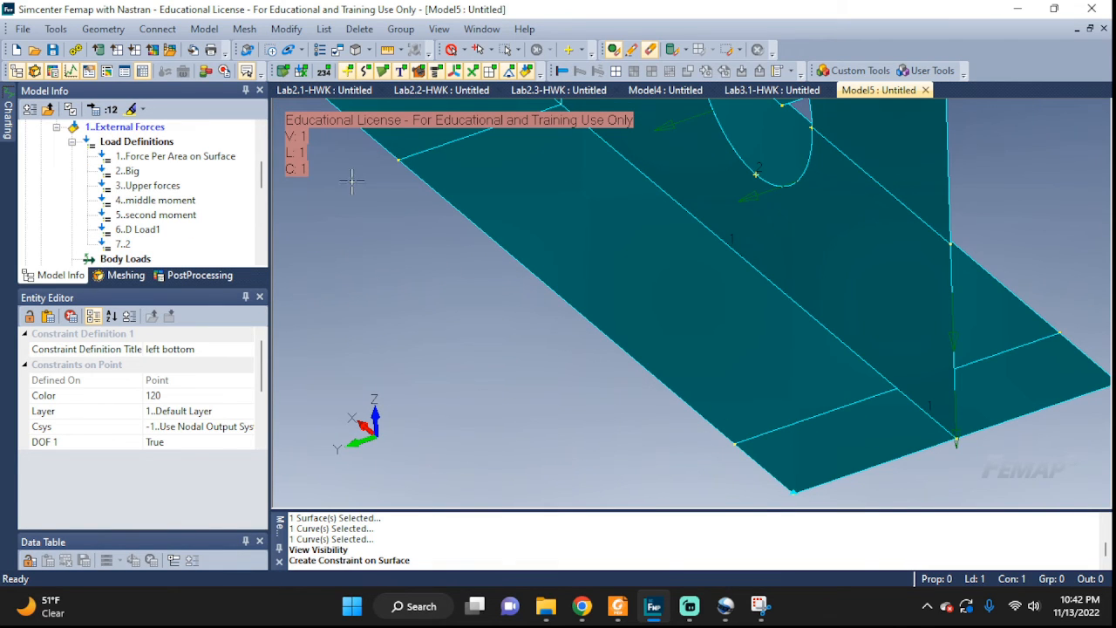
click(197, 32)
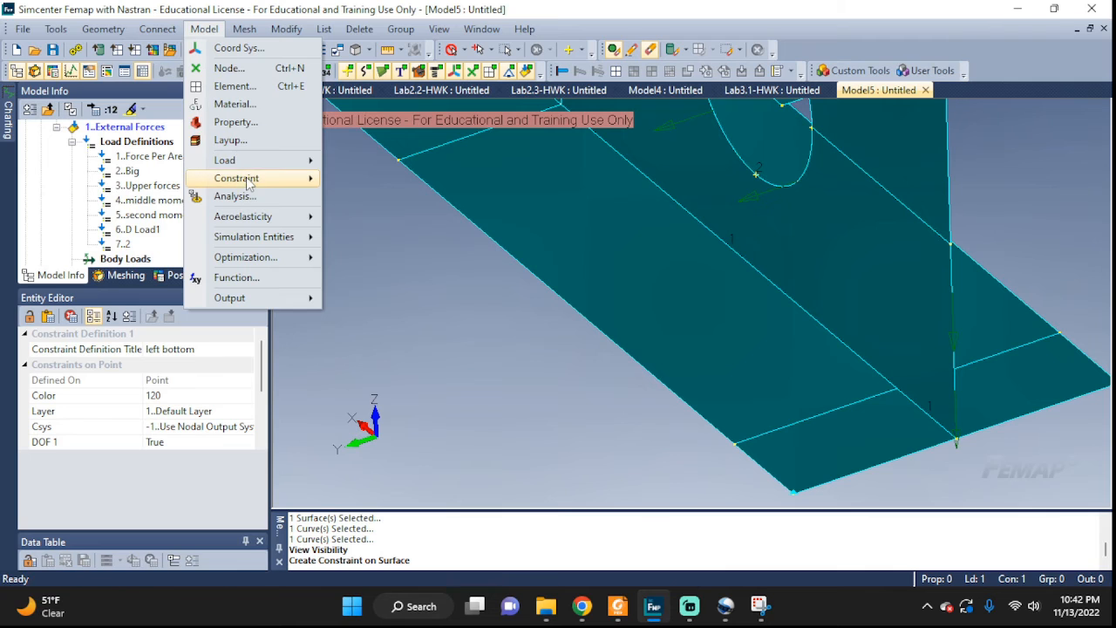
mouse_move(253, 178)
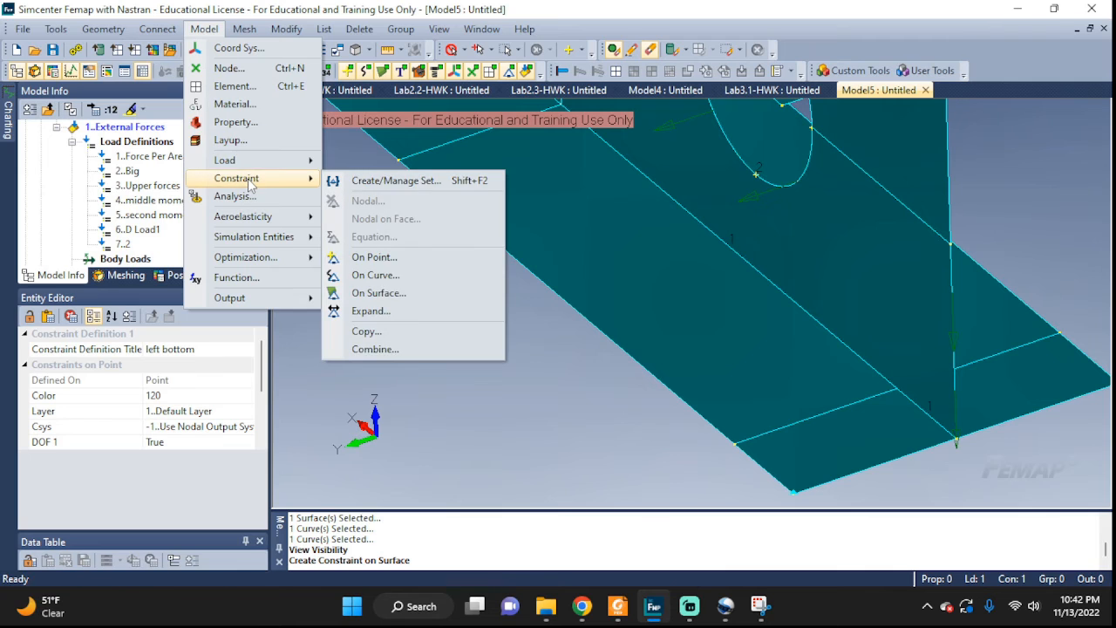
click(381, 294)
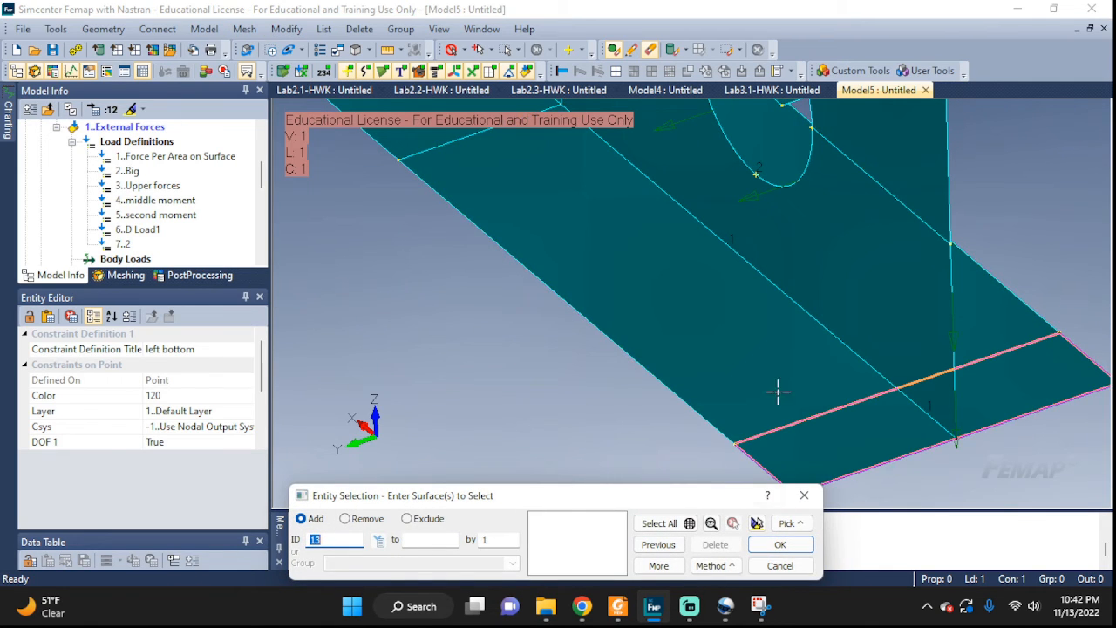
click(811, 449)
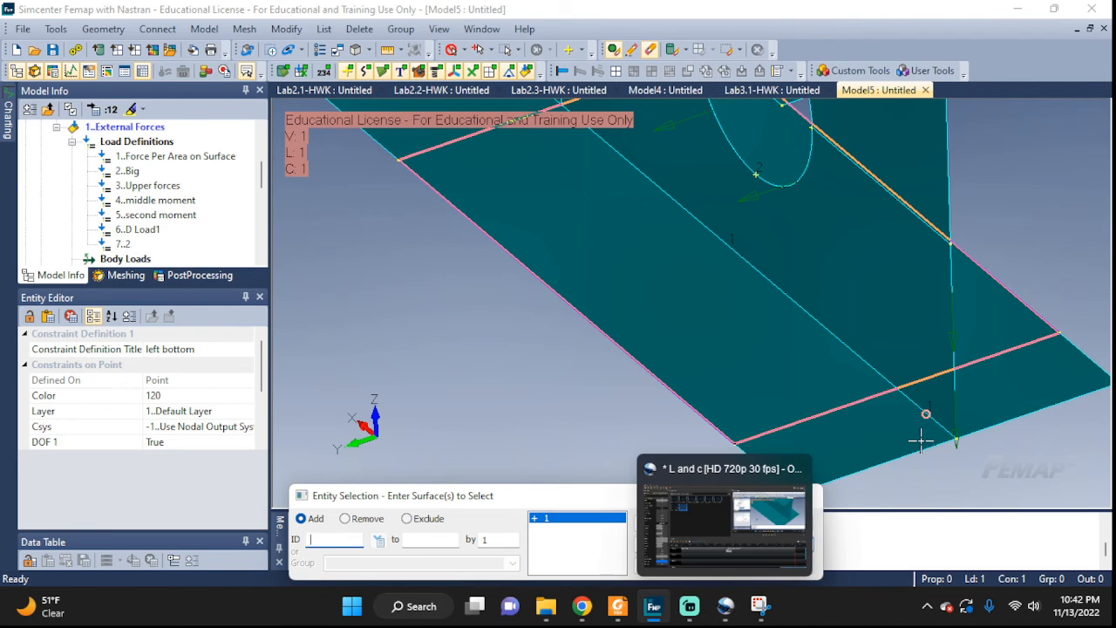
click(757, 523)
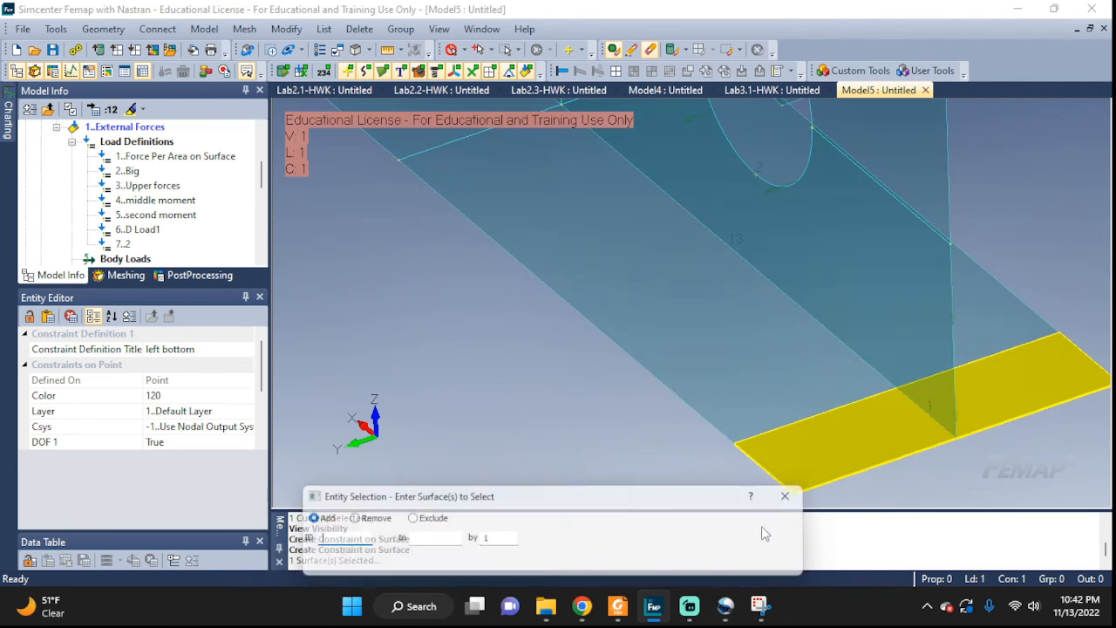
click(778, 549)
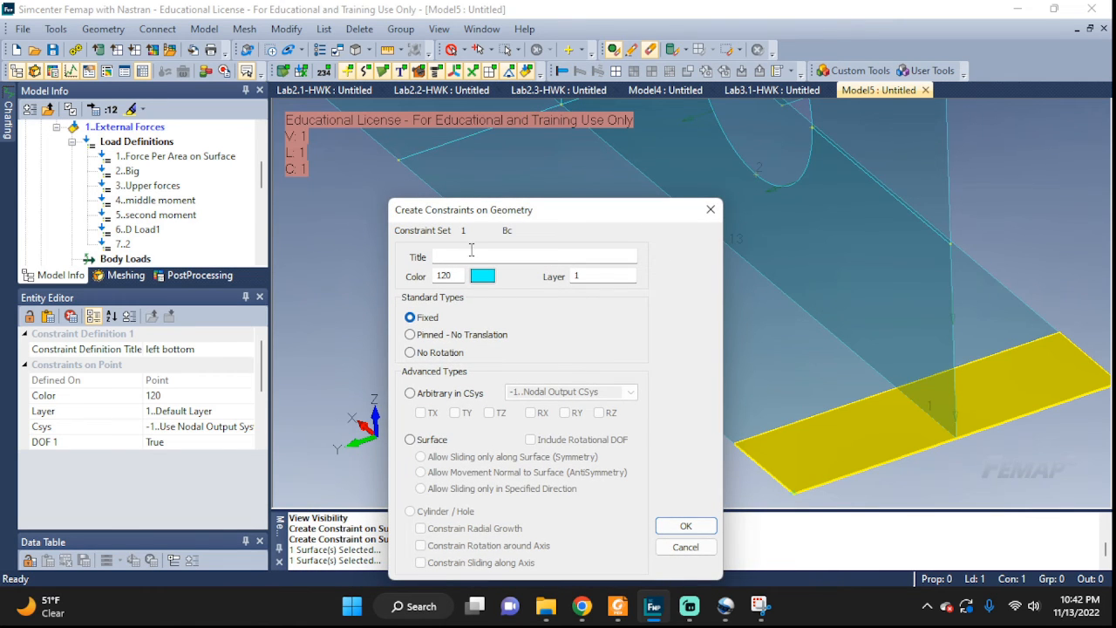
click(471, 254)
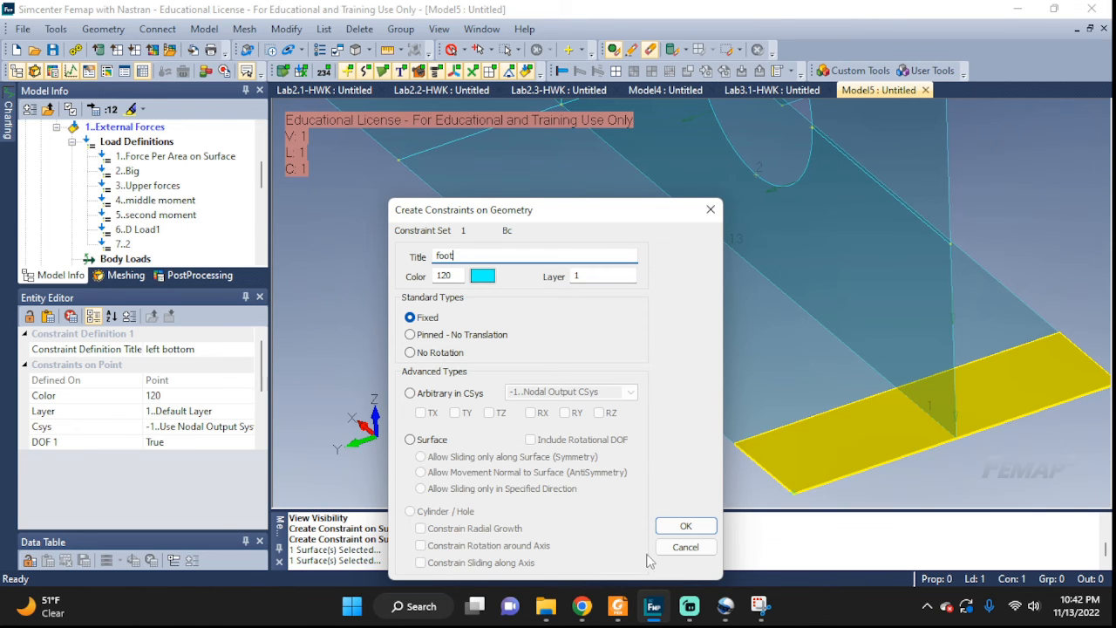
click(684, 526)
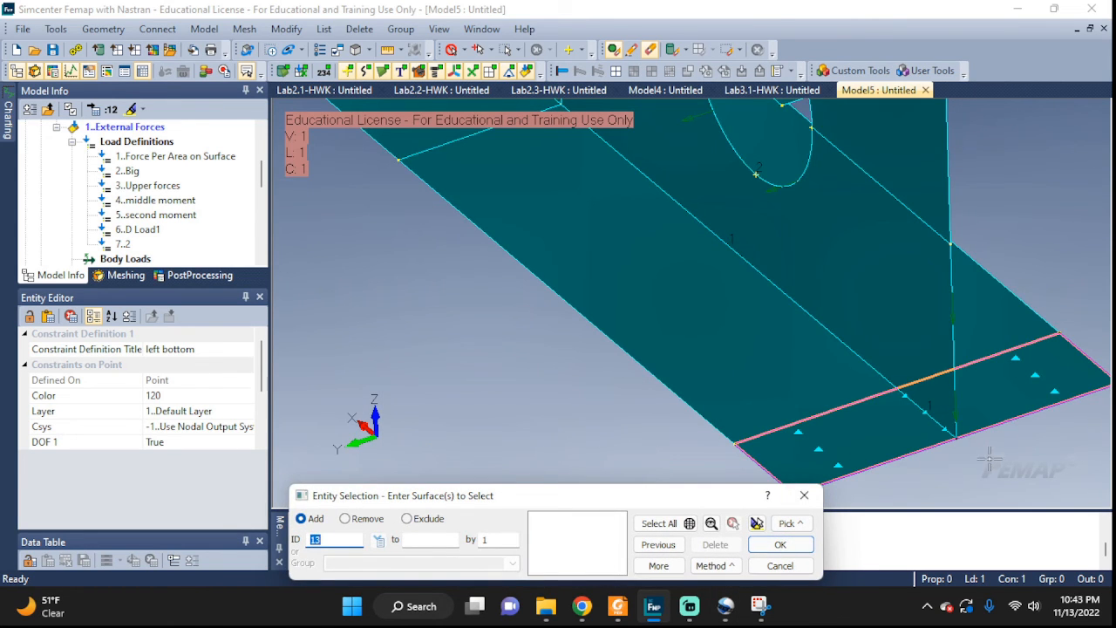
scroll(987, 460, up, 1)
middle_drag(1035, 449, 976, 391)
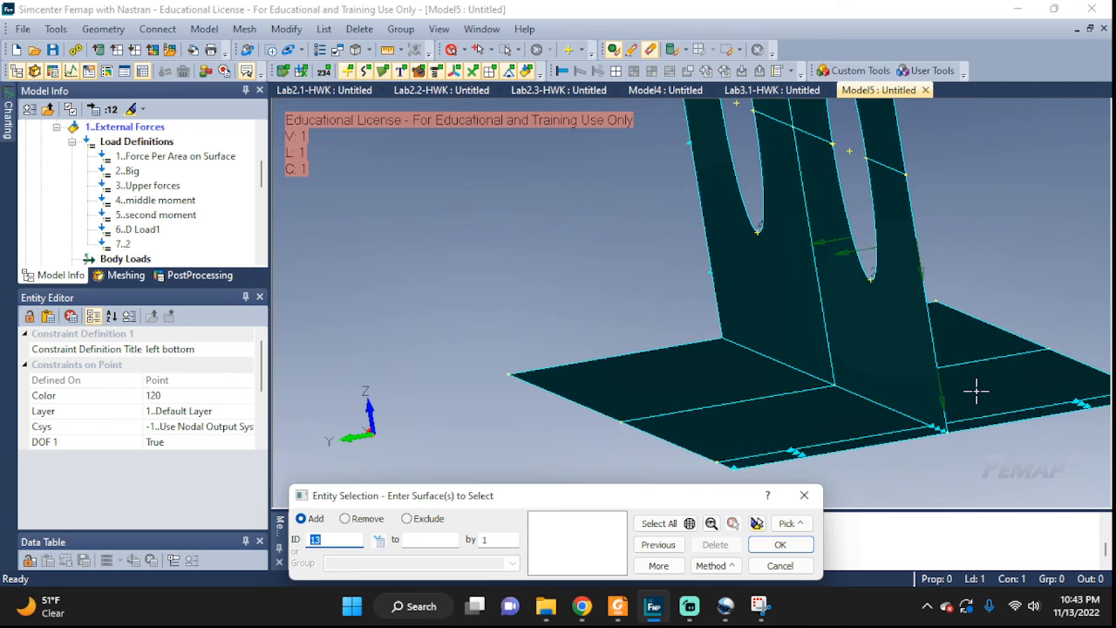
- Review the degrees of freedom set in the "foot" surface constraint and the constraint on curve
middle_drag(965, 443, 1026, 450)
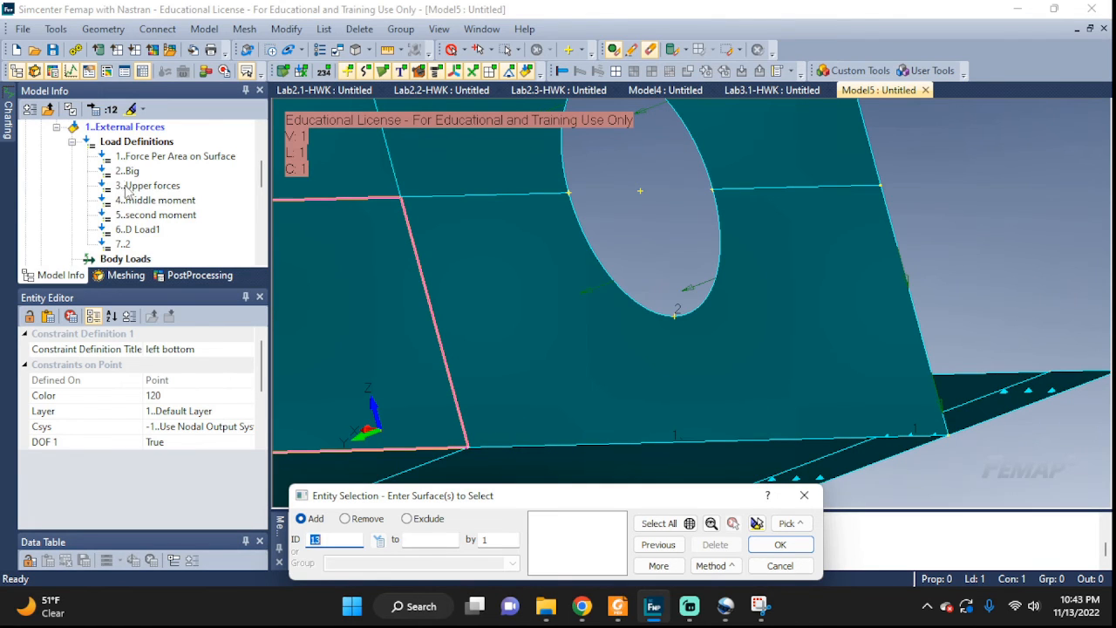
scroll(129, 192, down, 3)
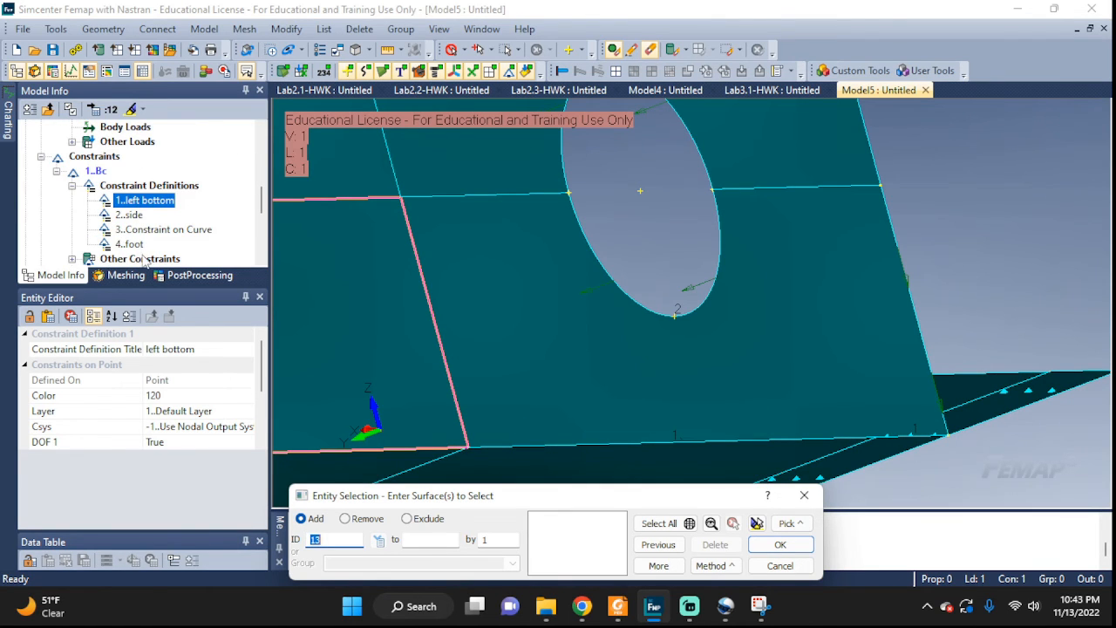
click(129, 245)
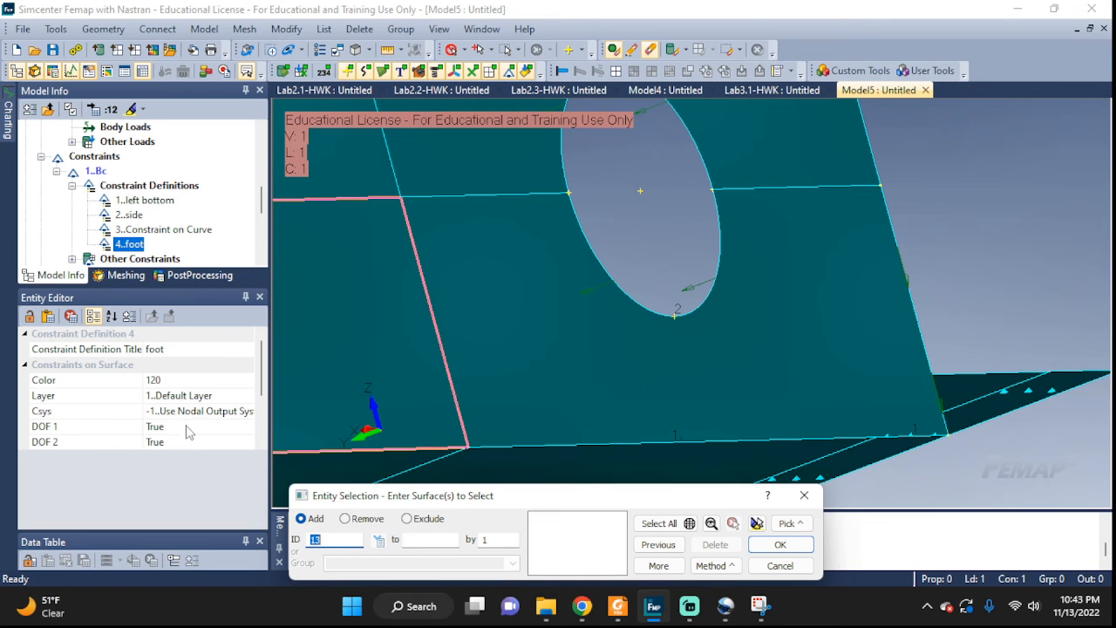
scroll(187, 432, down, 2)
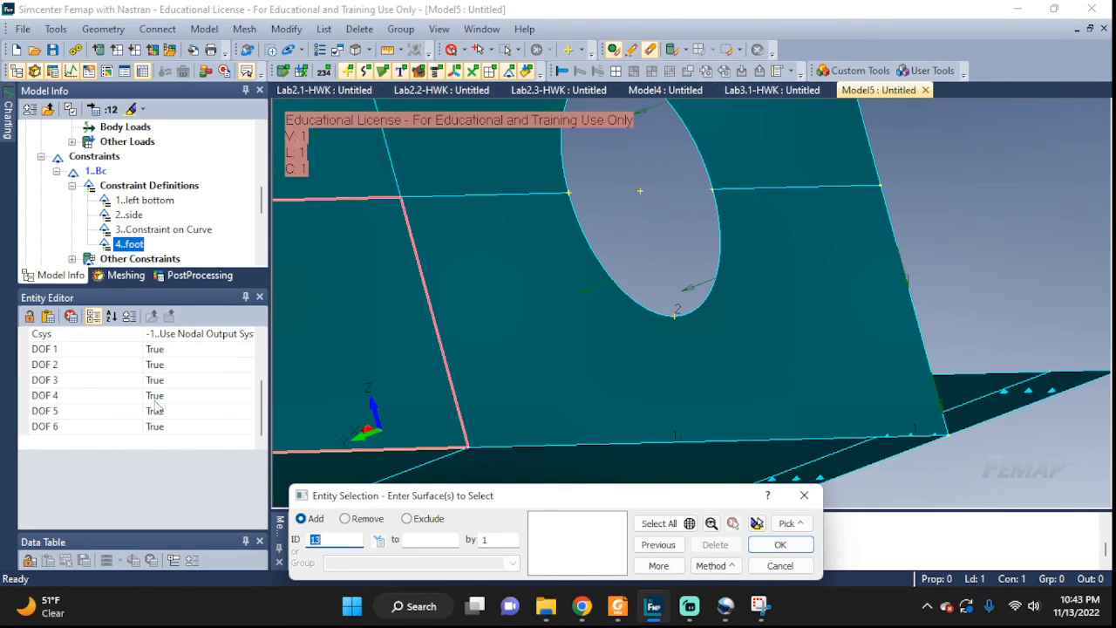
click(145, 231)
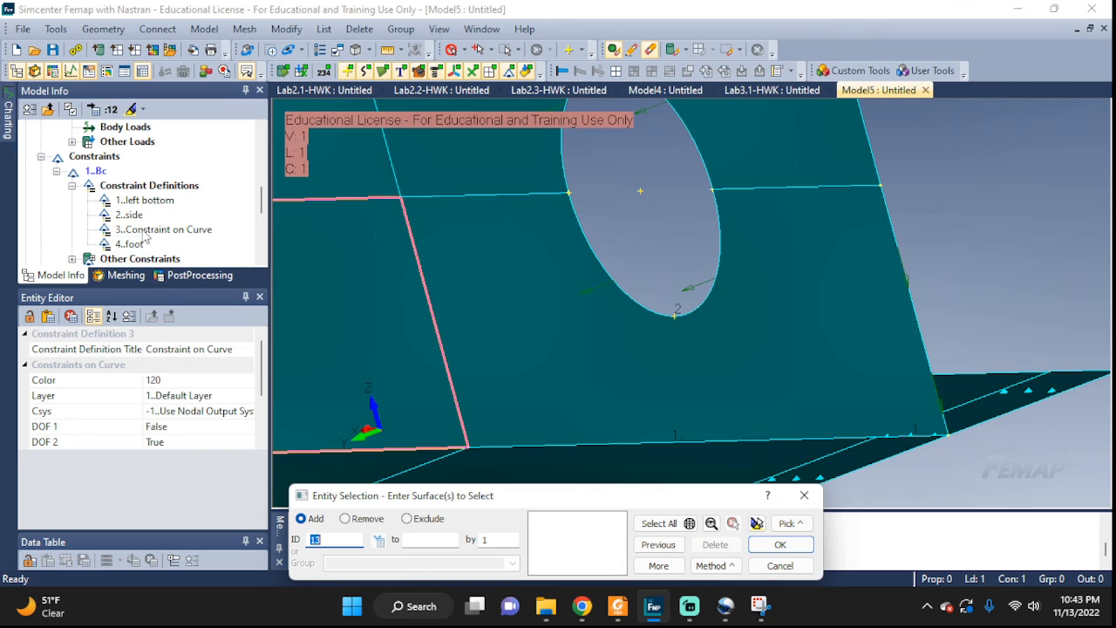
scroll(185, 469, down, 2)
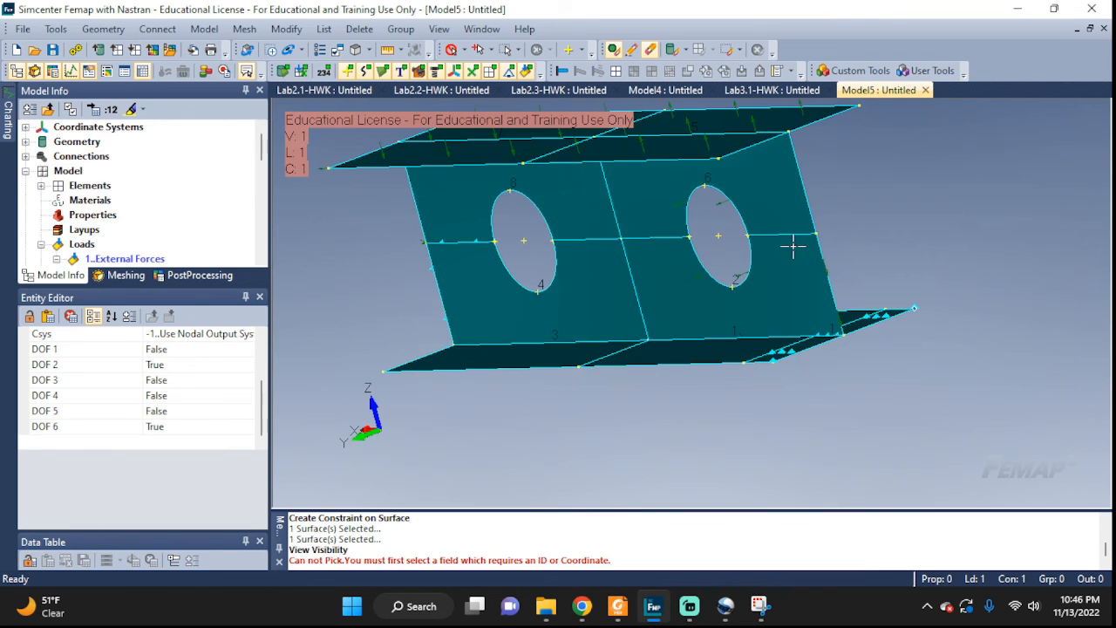
- Turn on the labels of all entity types and close the Visibility settings
middle_drag(793, 244, 823, 236)
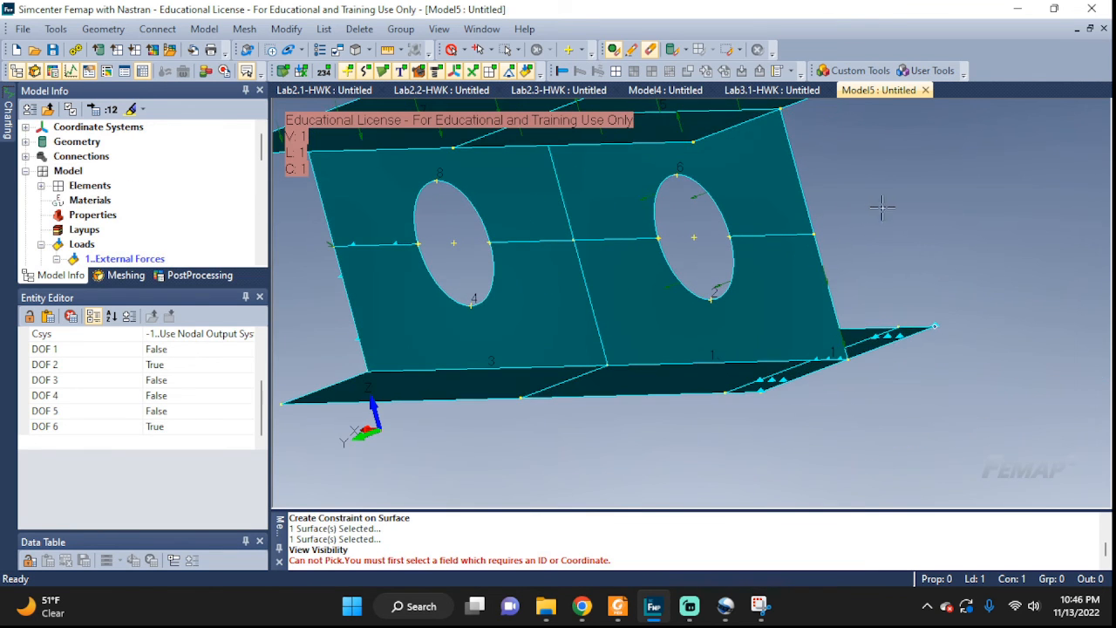
middle_drag(879, 207, 908, 295)
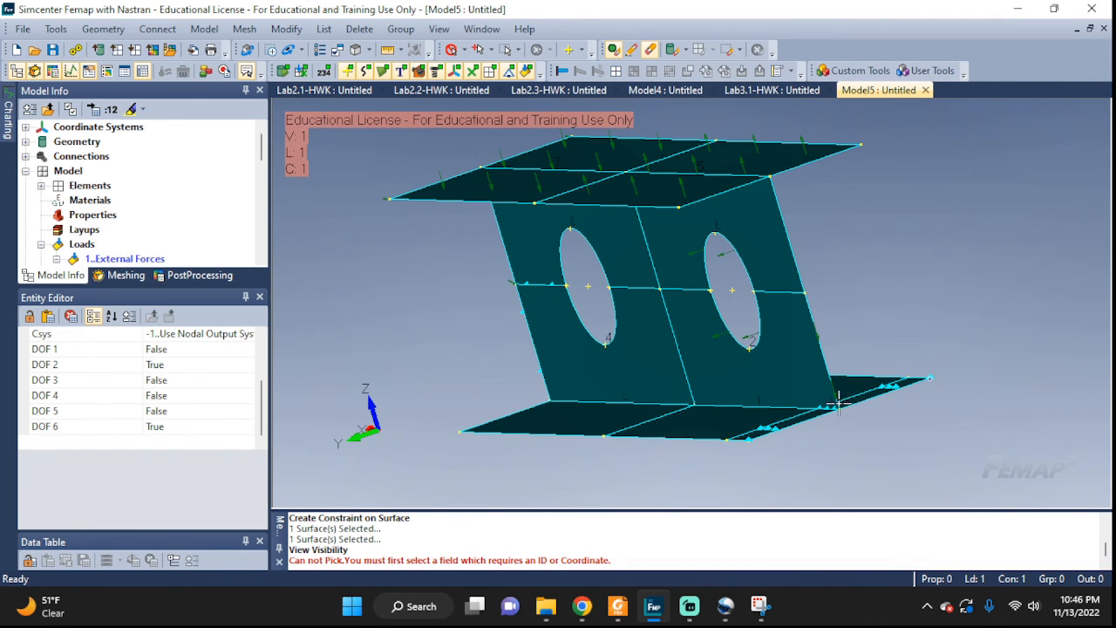
key(ctrl+q)
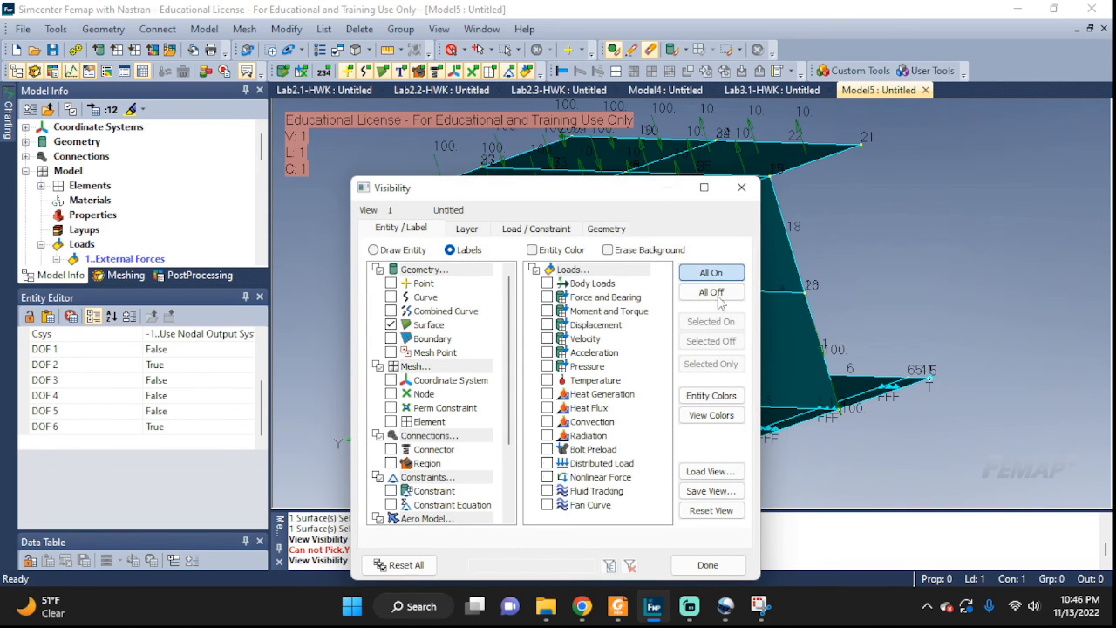
click(710, 273)
click(708, 565)
- Examine the labelled loads and constraints on the beam from several sides, including the fixed strip at the bottom flange's end
scroll(827, 421, up, 5)
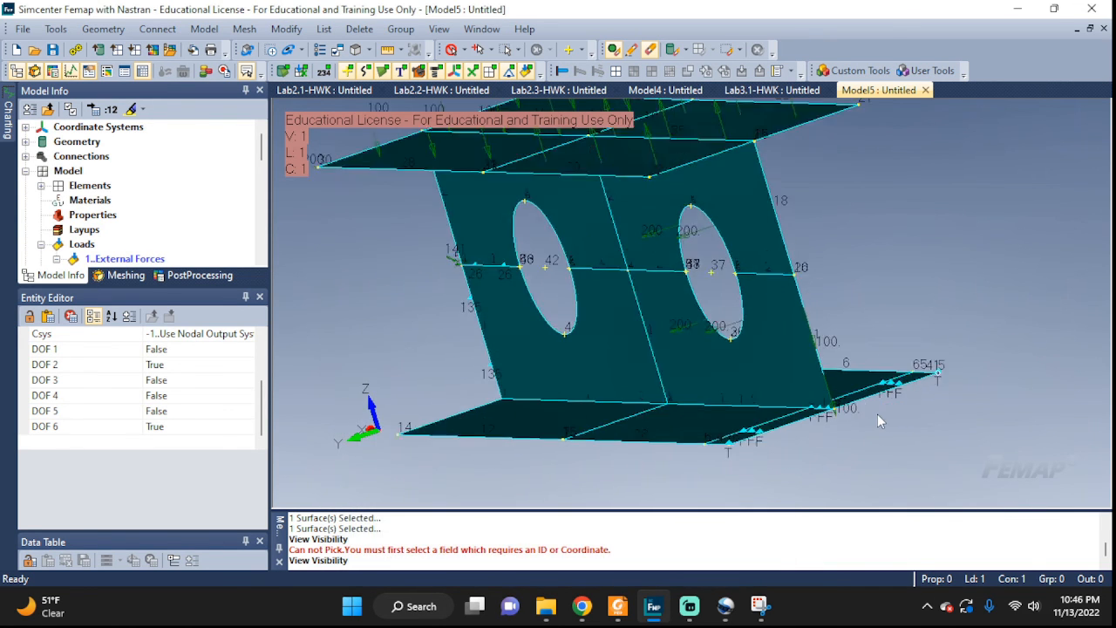
middle_drag(748, 443, 741, 478)
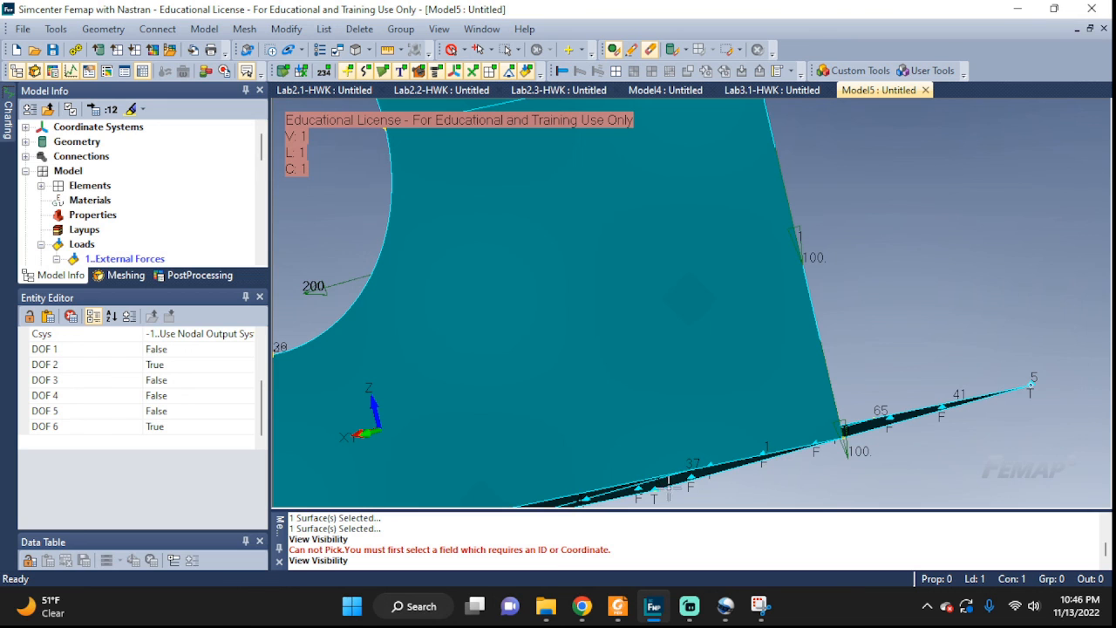
scroll(820, 385, down, 5)
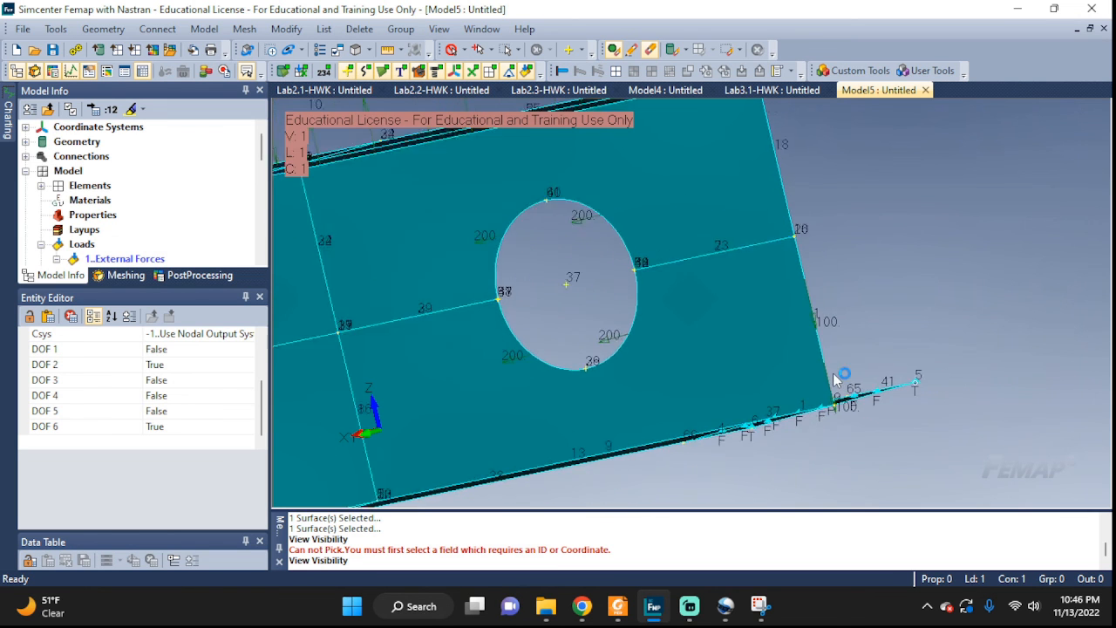
scroll(834, 377, down, 2)
scroll(825, 278, down, 3)
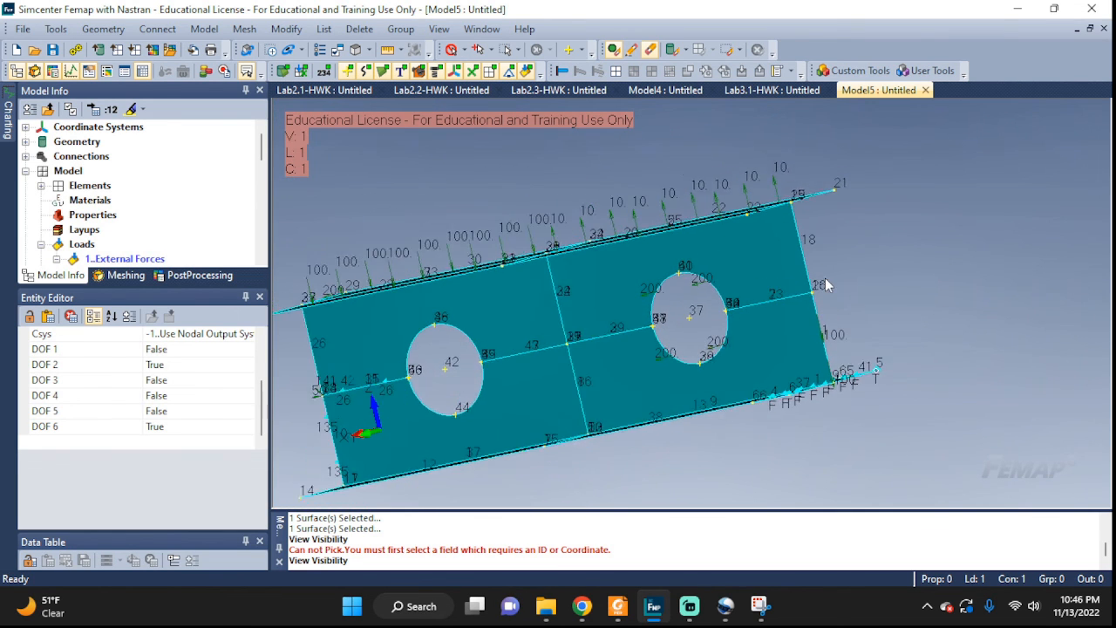
middle_drag(919, 220, 952, 226)
scroll(750, 437, down, 3)
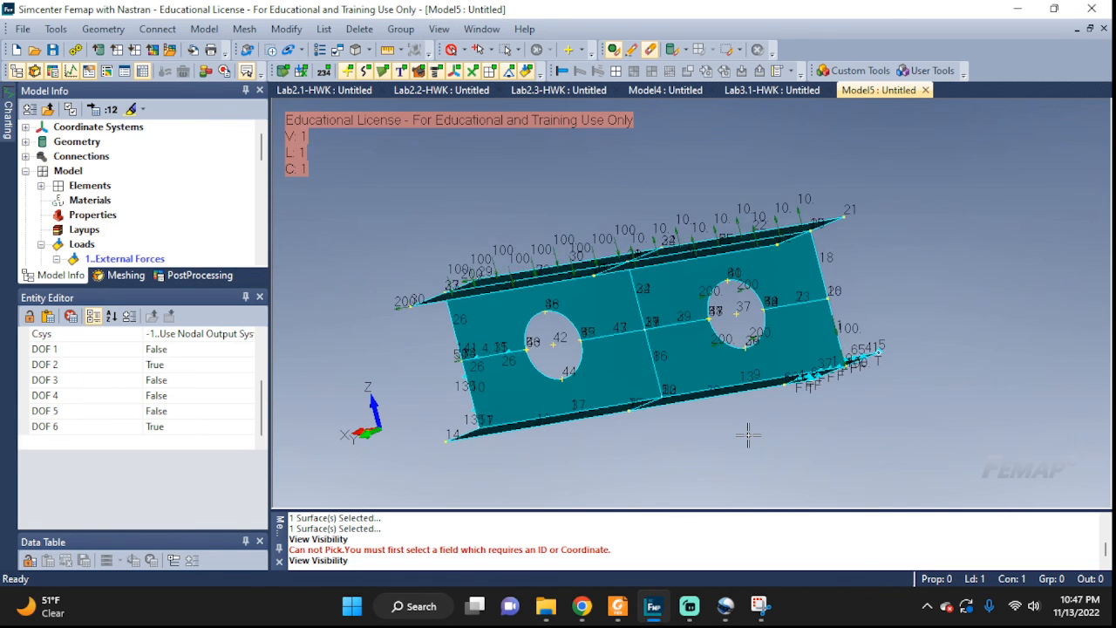
middle_drag(898, 419, 771, 443)
middle_drag(939, 394, 975, 394)
middle_drag(835, 410, 895, 385)
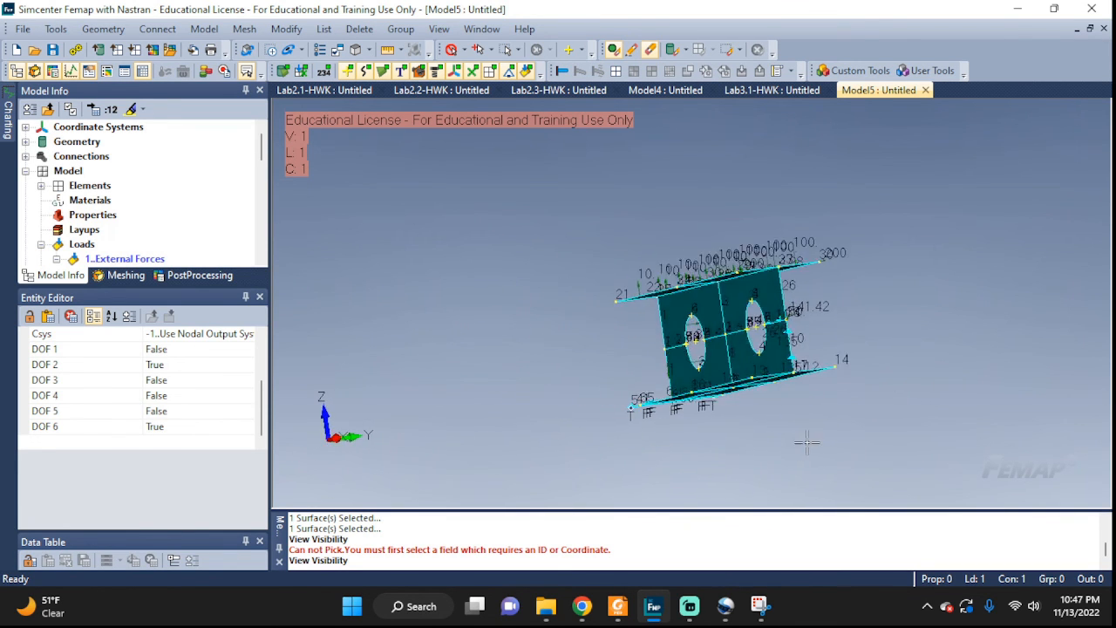
mouse_move(833, 442)
middle_down()
mouse_move(862, 442)
mouse_move(864, 462)
mouse_move(875, 445)
mouse_move(847, 445)
middle_up()
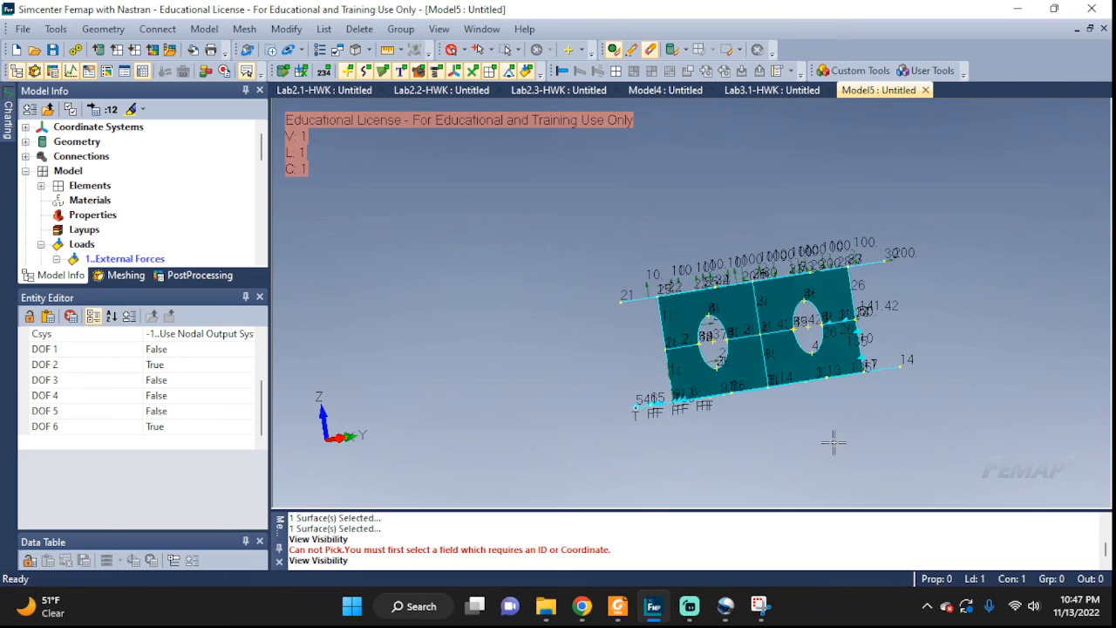
click(691, 608)
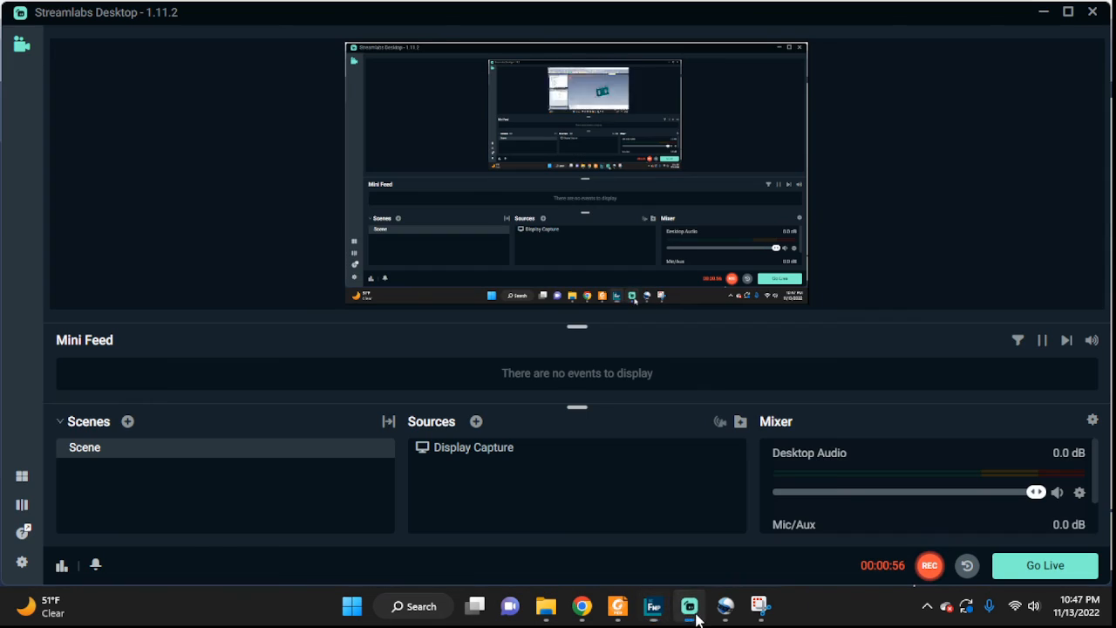